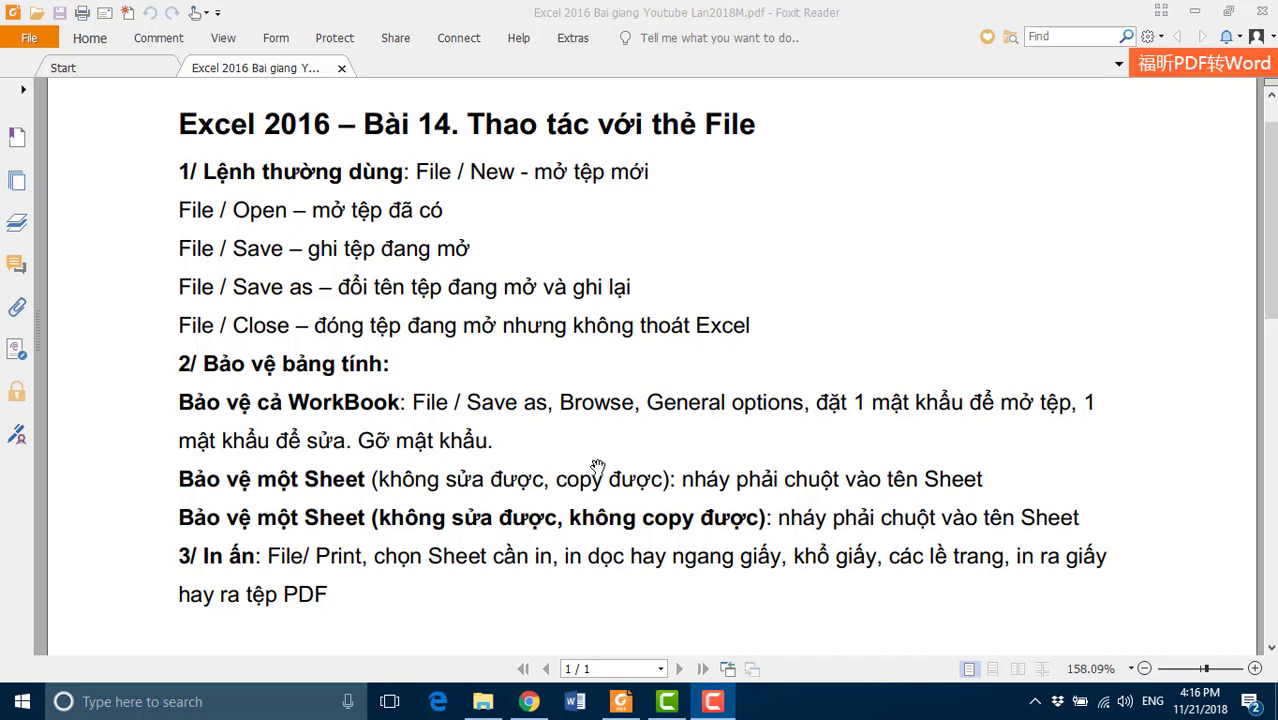
# Step: Leave the Foxit Reader lesson notes and bring up the EXCEL2016 folder window
pyautogui.moveTo(486, 705)
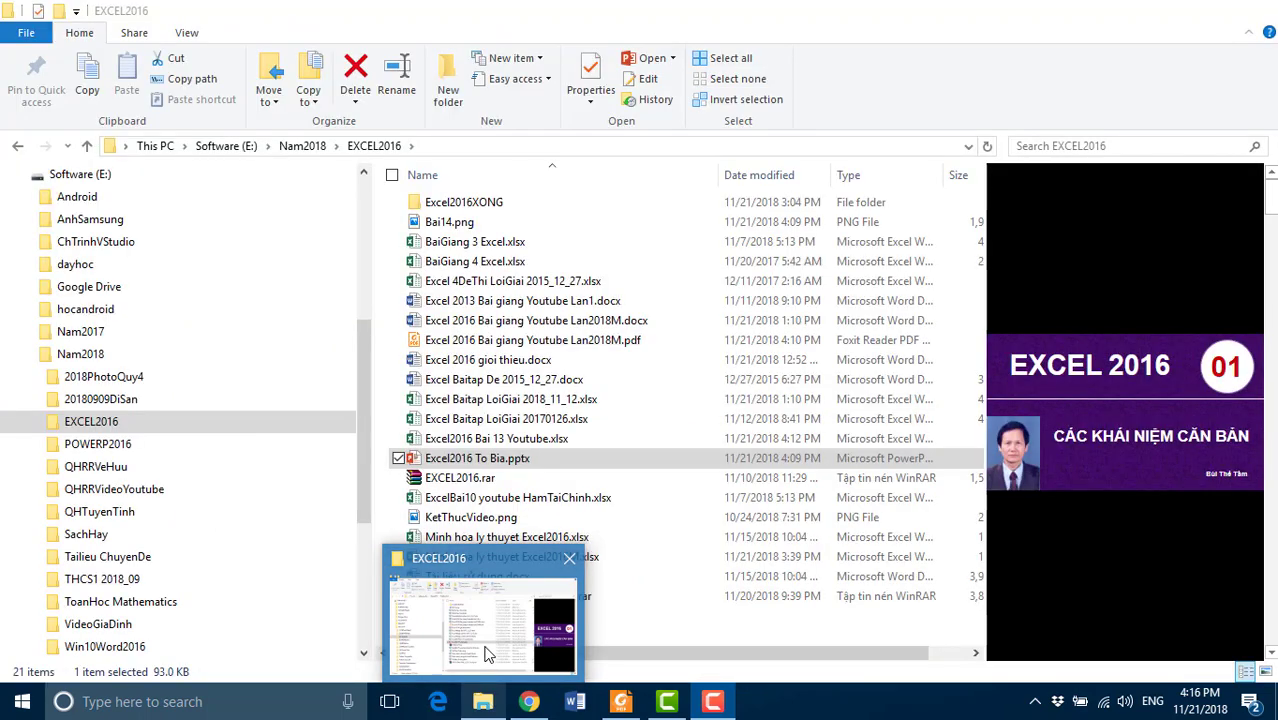
# Step: Open Excel2016 Bai 13 Youtube.xlsx from the EXCEL2016 folder in Excel
pyautogui.click(487, 654)
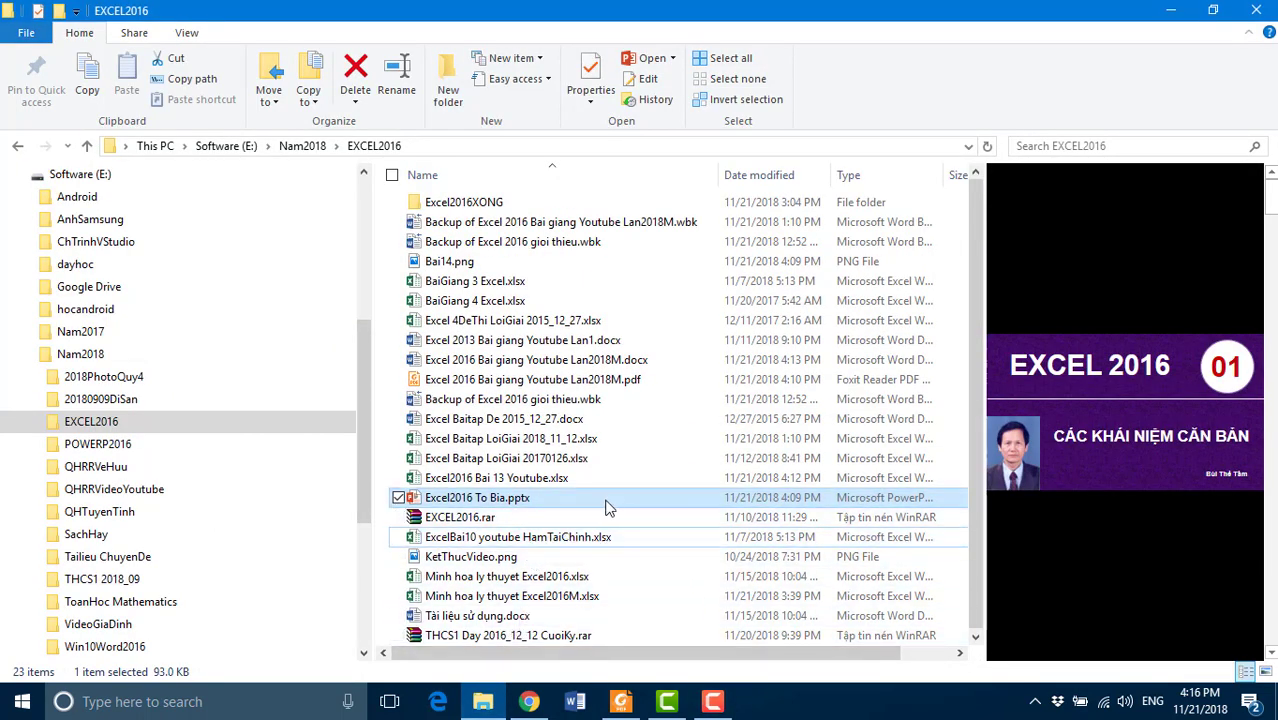
pyautogui.click(483, 480)
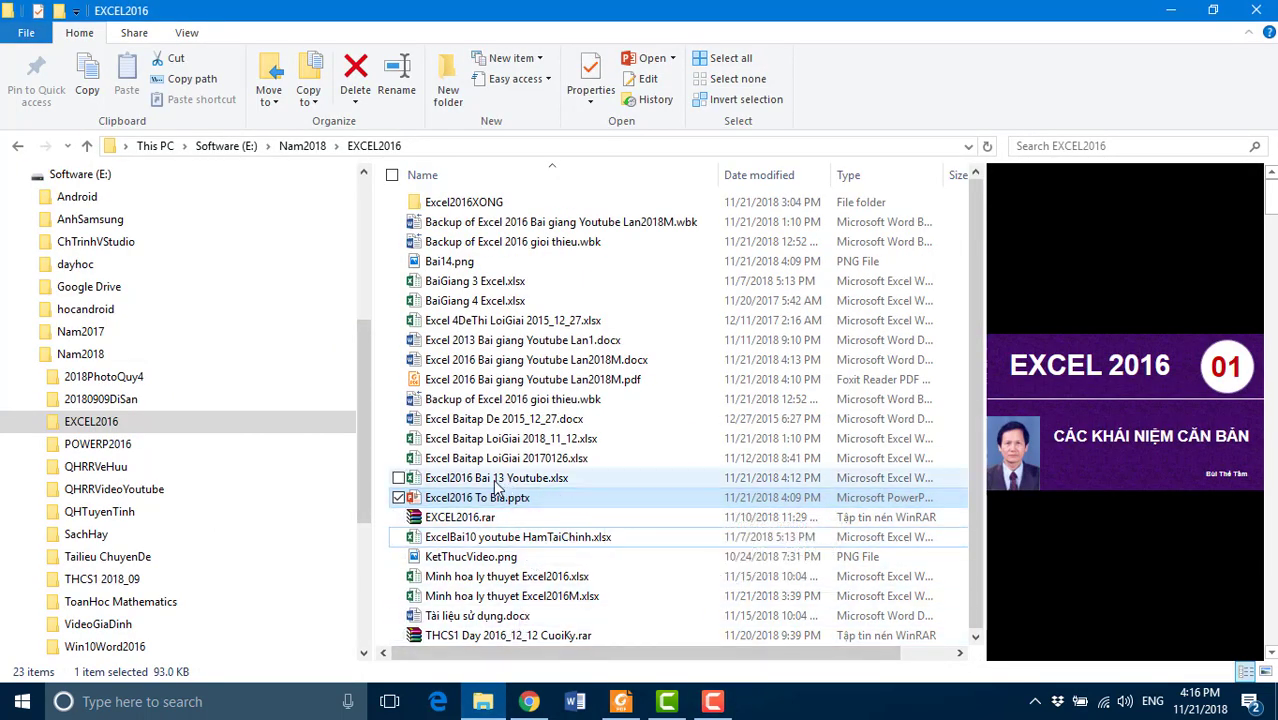
pyautogui.doubleClick(477, 480)
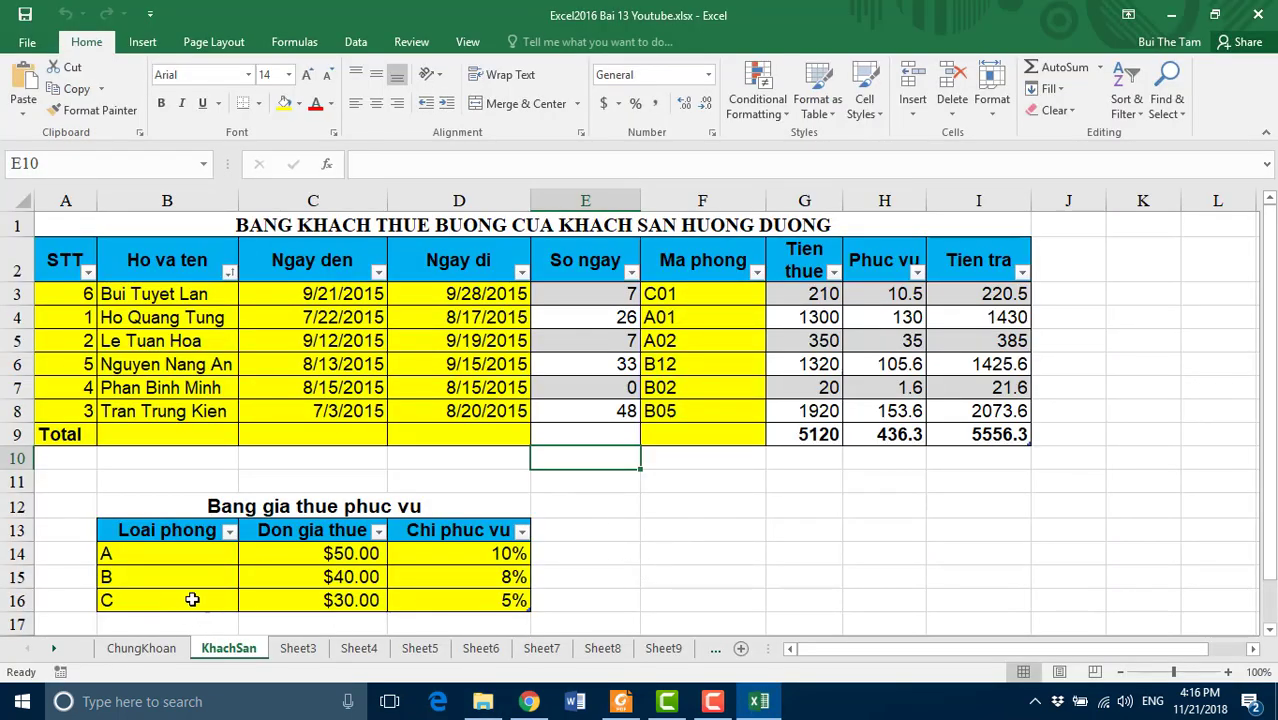
# Step: Glance at the ChungKhoan sheet, return to KhachSan, and show the File Info page
pyautogui.click(750, 500)
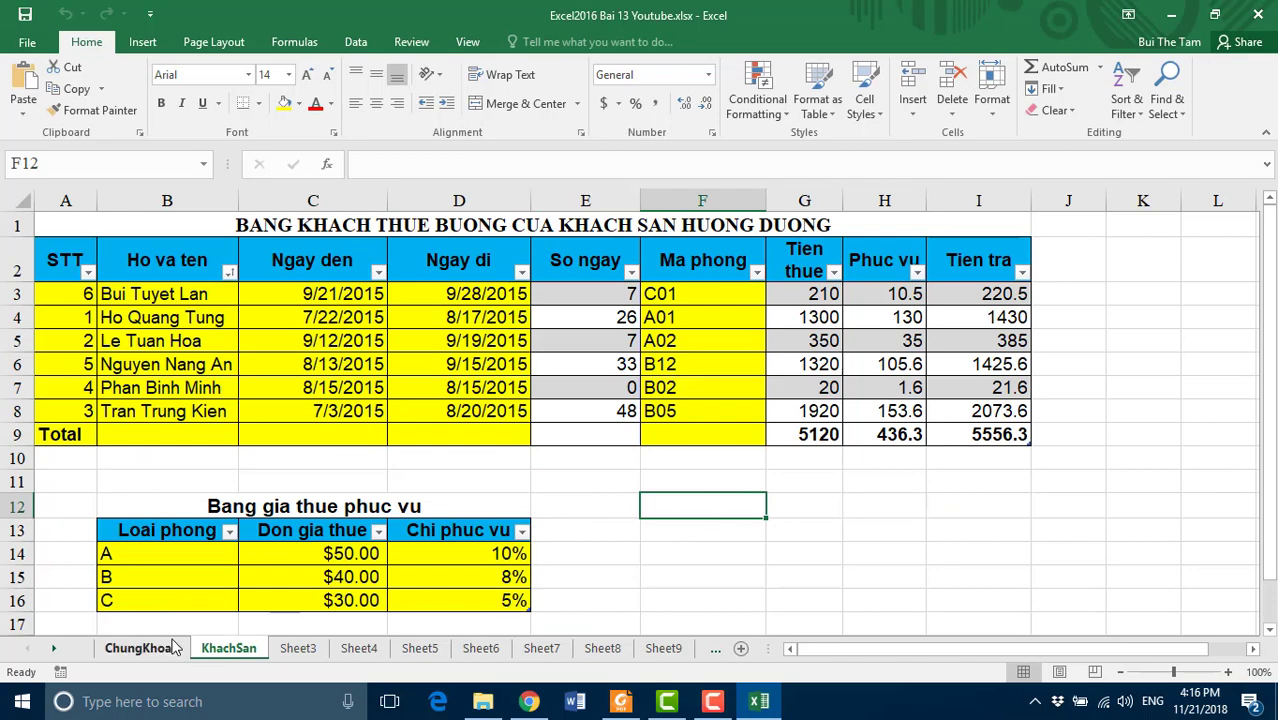
pyautogui.click(143, 650)
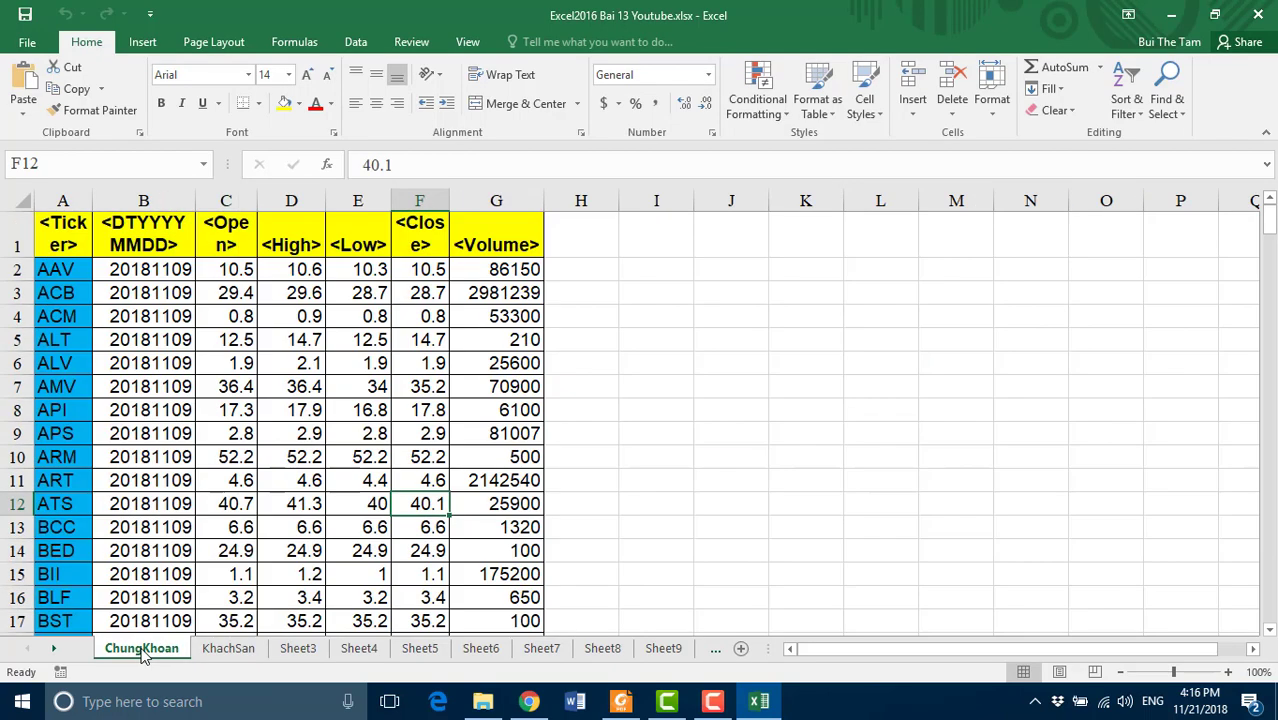
pyautogui.click(228, 649)
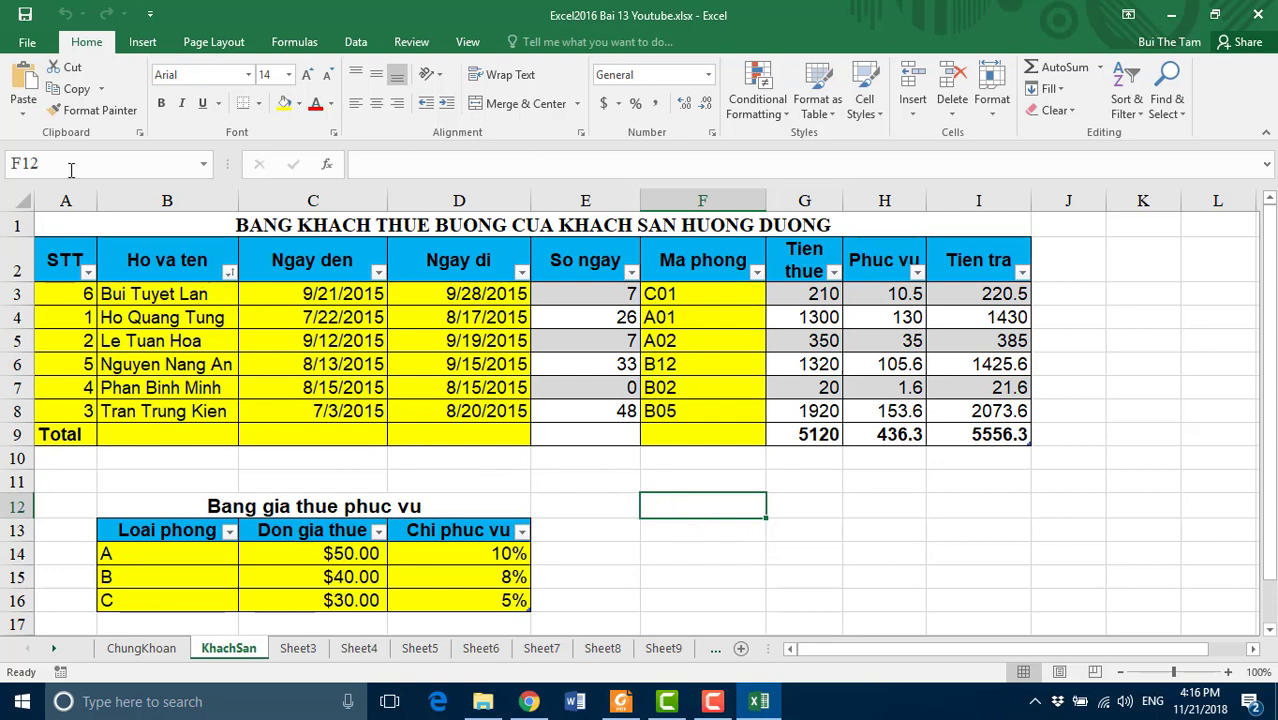
pyautogui.click(27, 42)
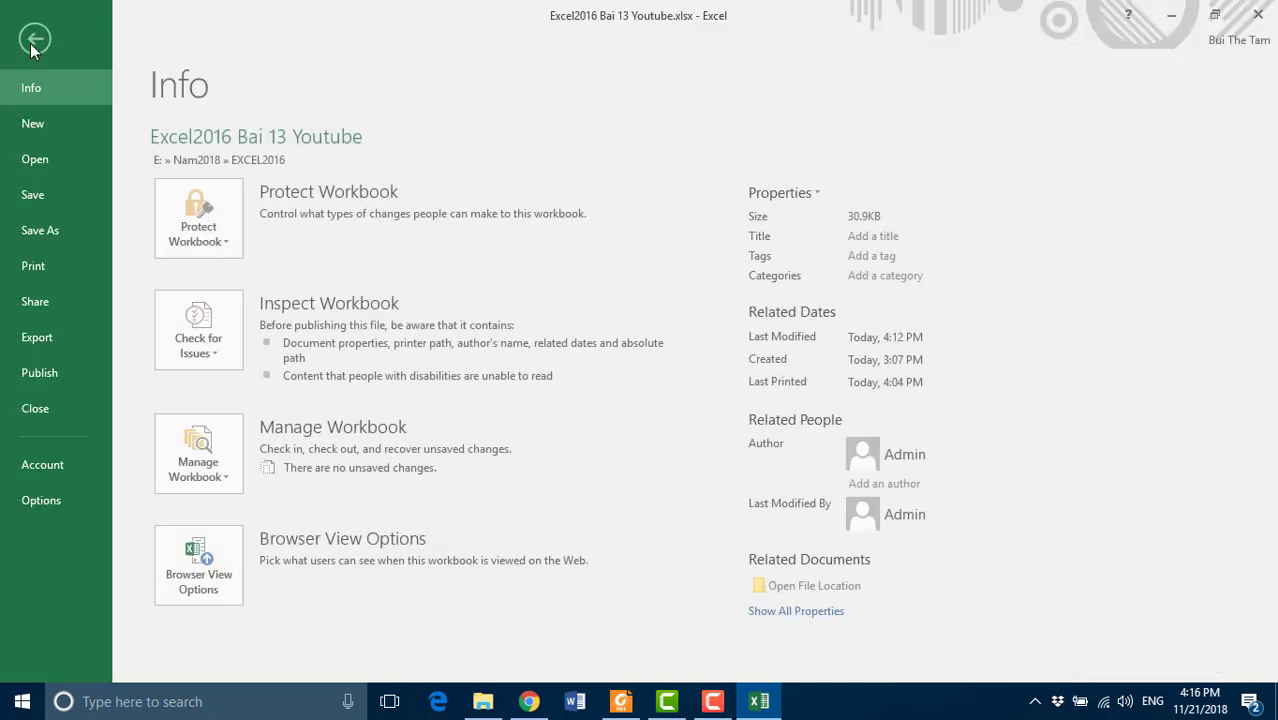
# Step: From Save As on This PC, open General Options to add a password to open
pyautogui.click(27, 238)
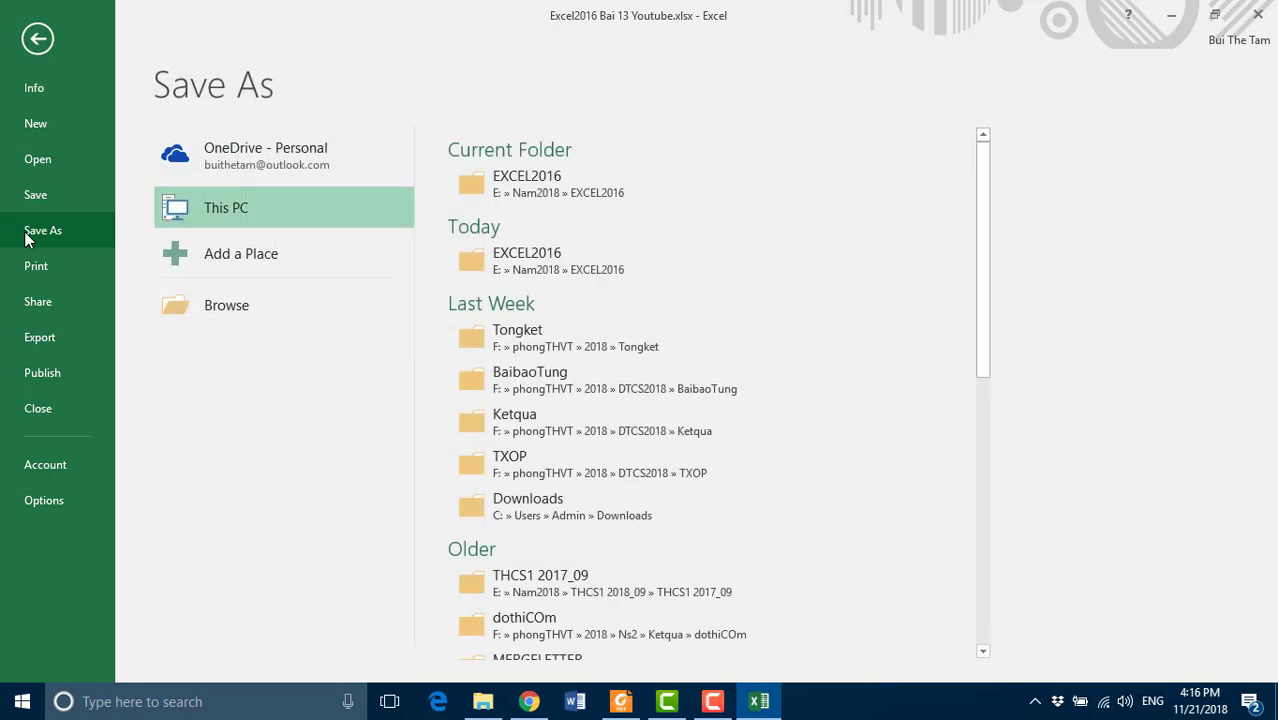
pyautogui.click(223, 313)
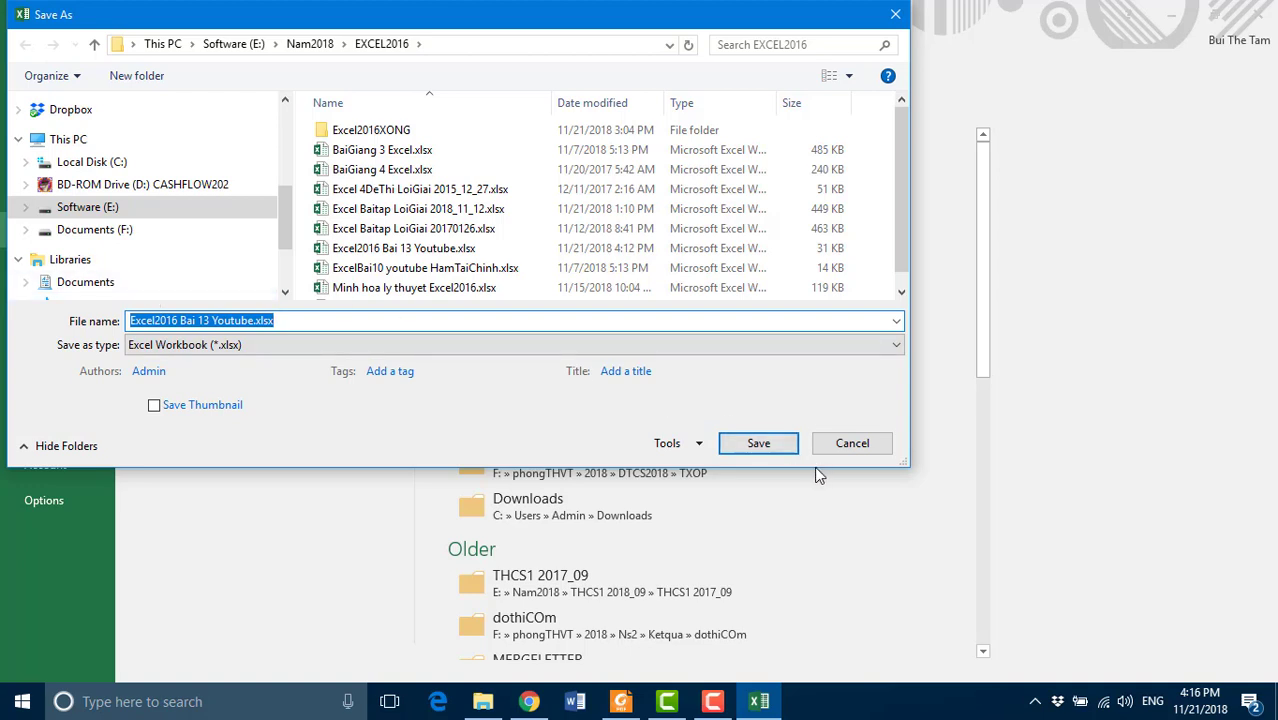
pyautogui.click(700, 446)
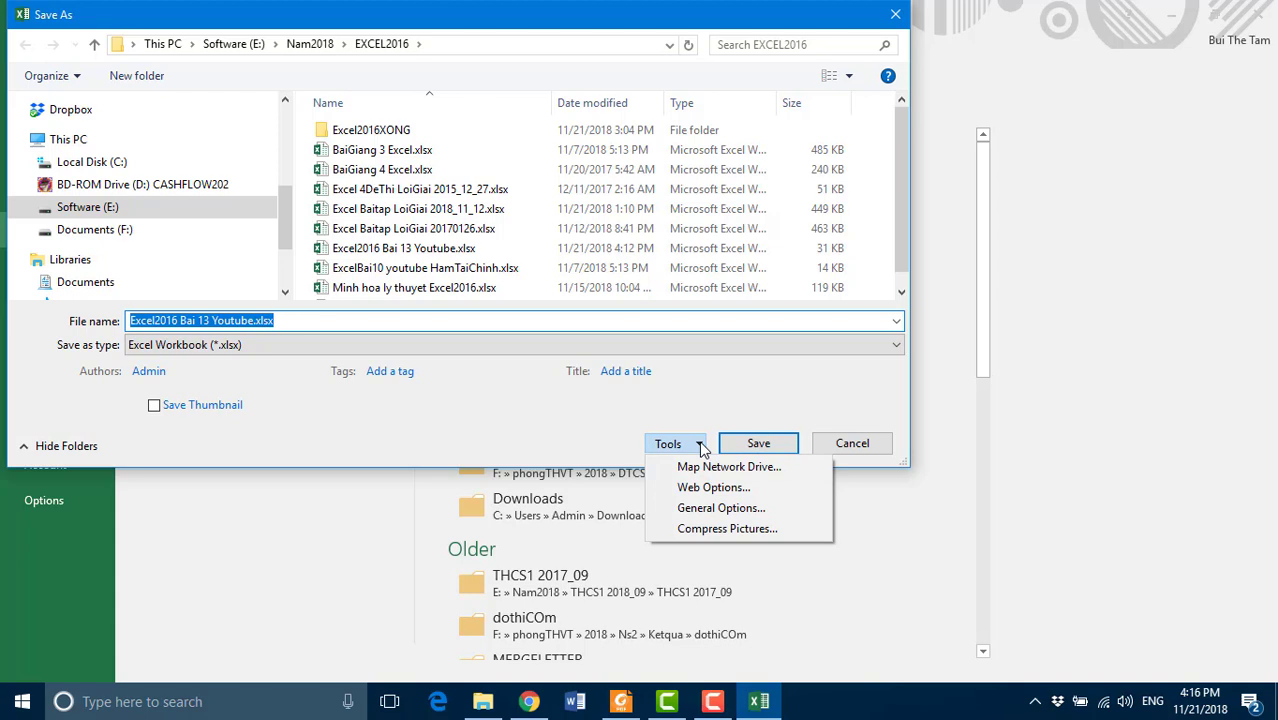
pyautogui.click(703, 508)
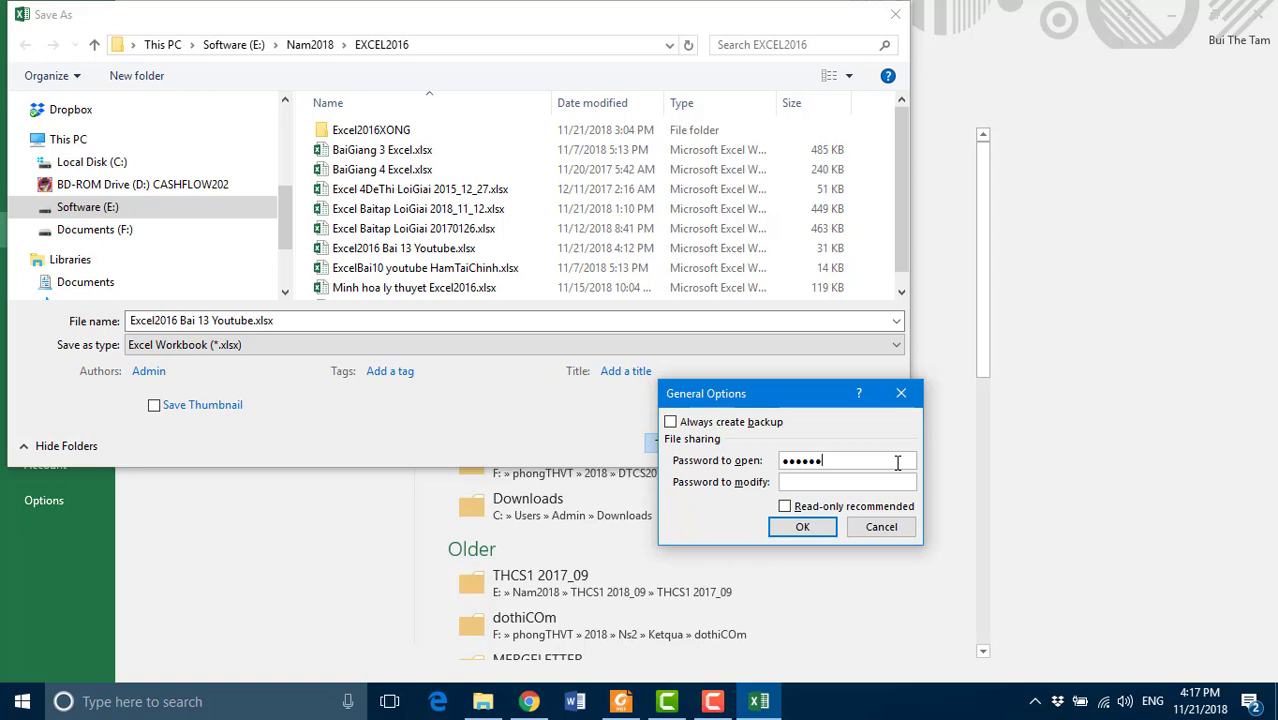
# Step: Enter a password to modify, then re-enter the open and modify passwords to confirm them
pyautogui.click(787, 480)
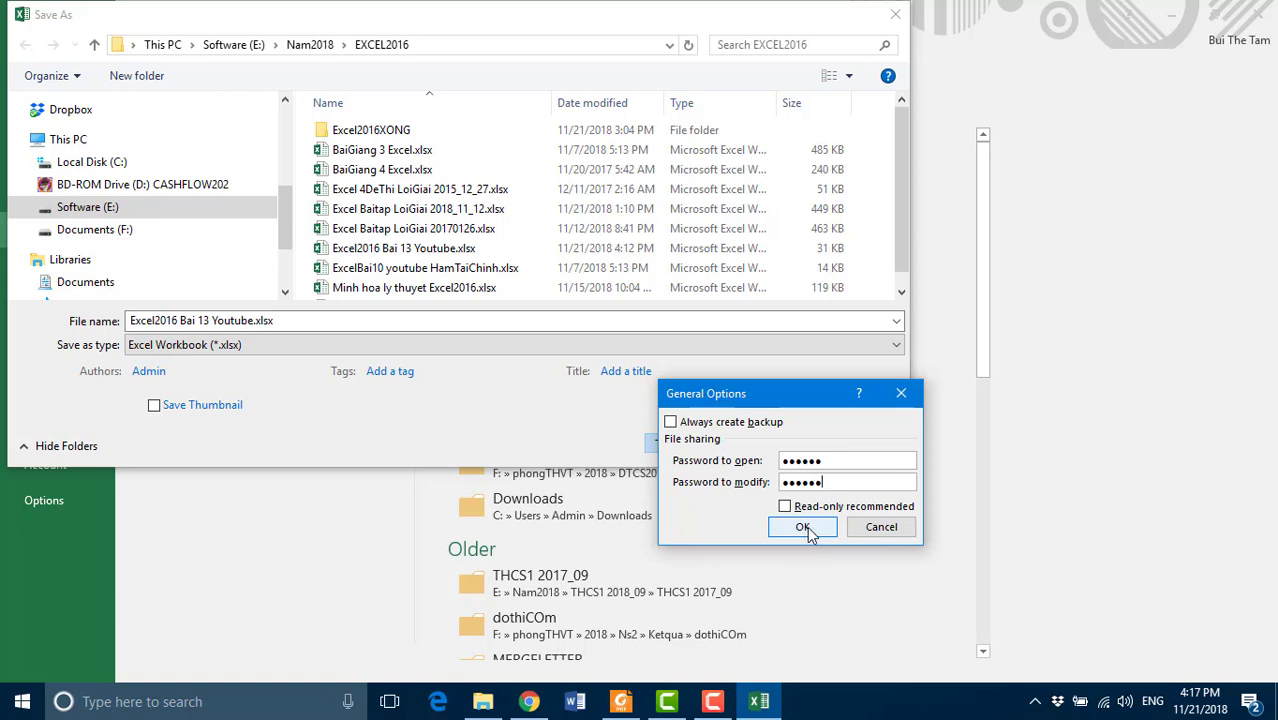
pyautogui.click(809, 532)
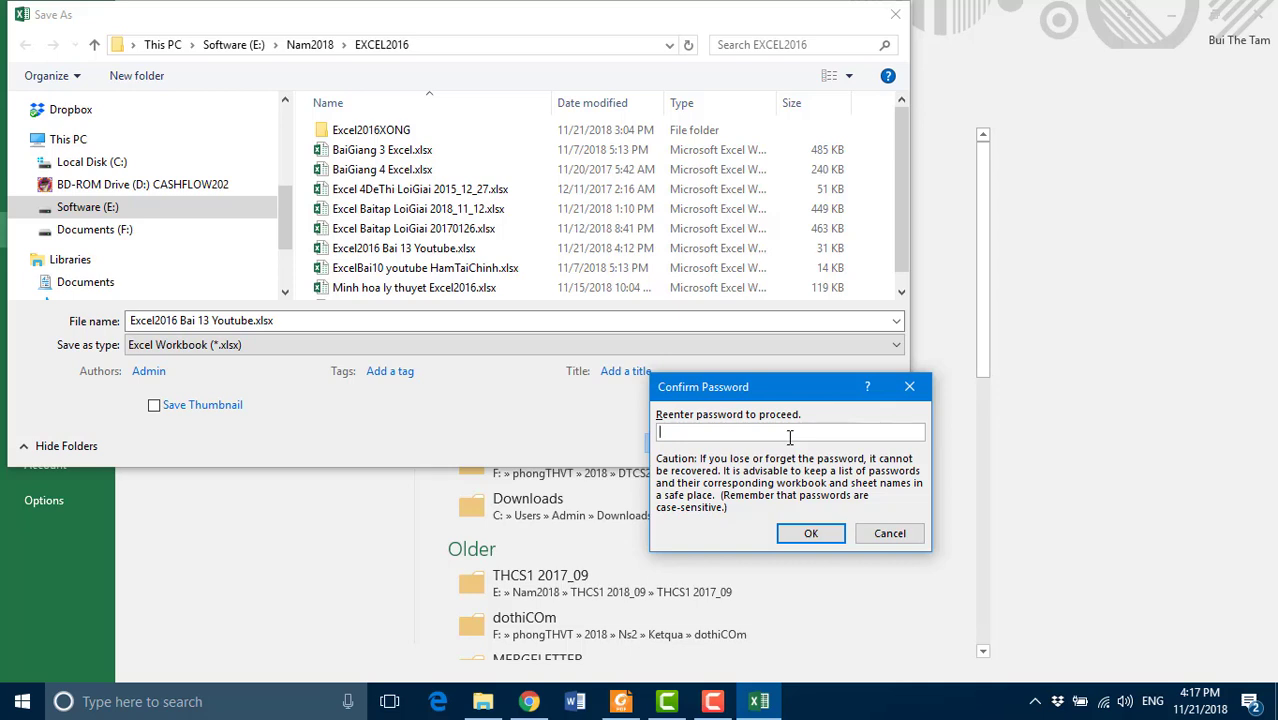
pyautogui.click(812, 534)
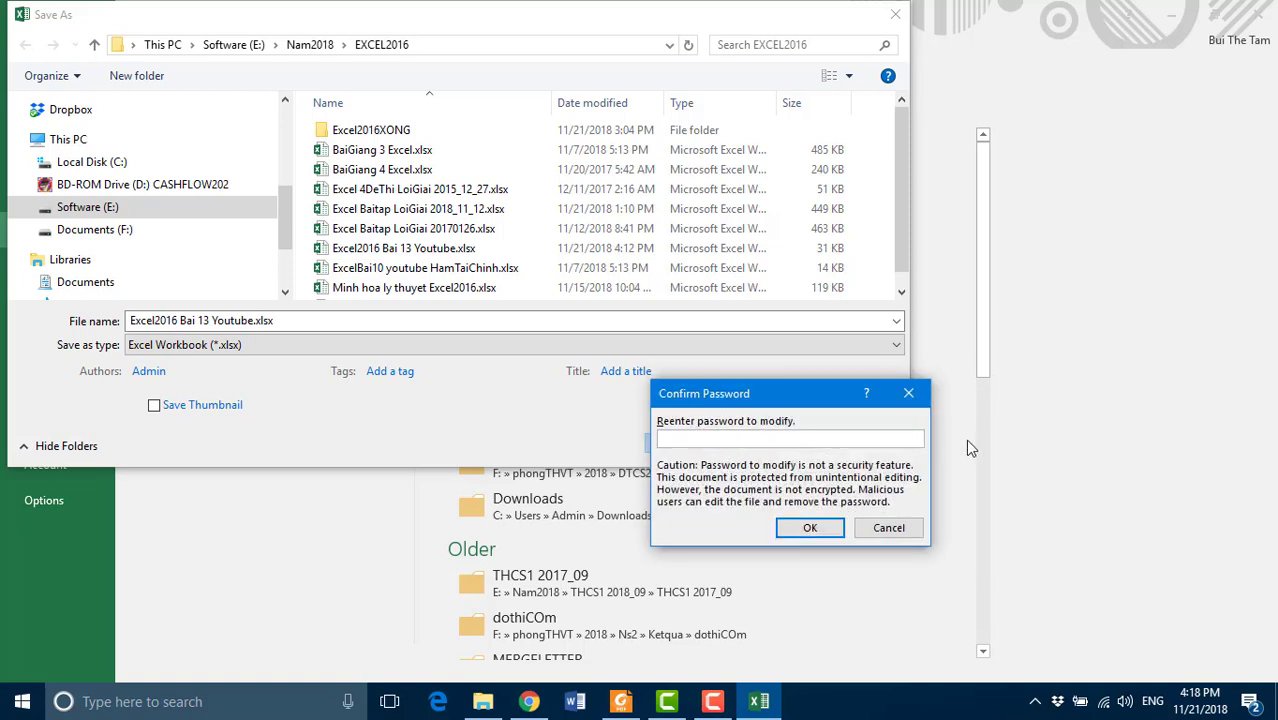
pyautogui.click(806, 530)
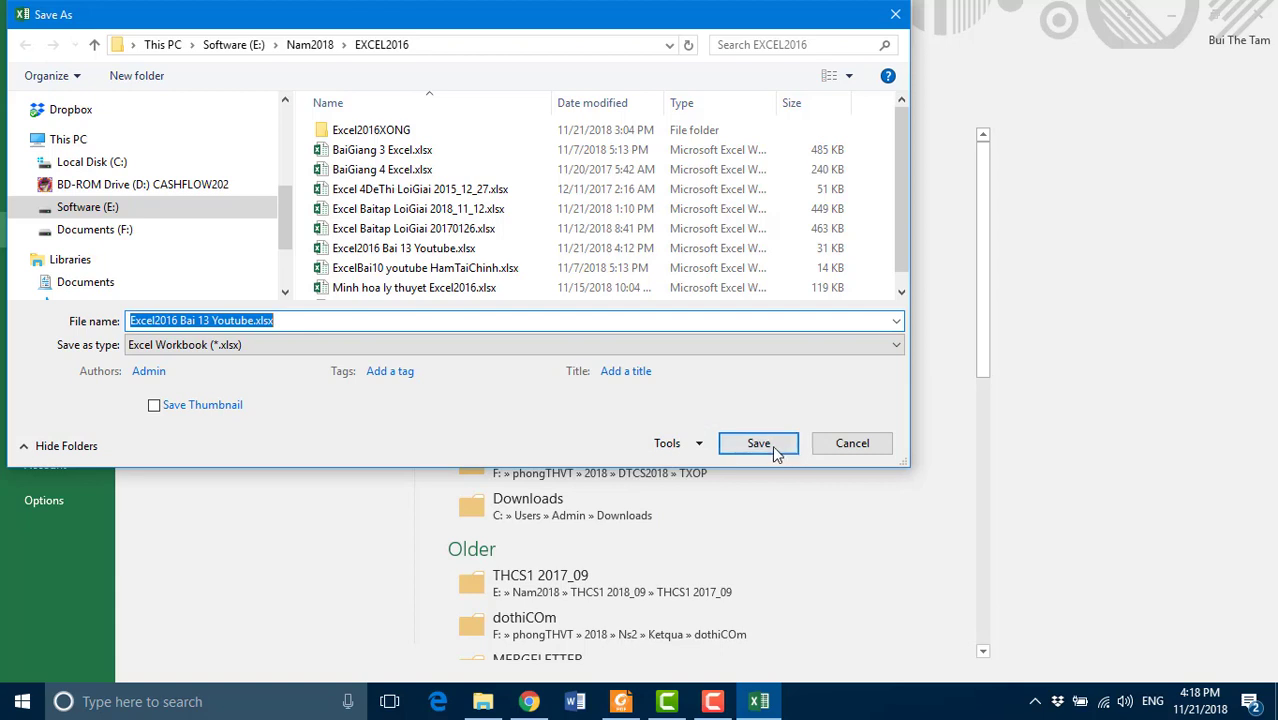
# Step: Decline overwriting the original and save the copy as Excel2016 Bai 13 Youtube MatKhau.xlsx
pyautogui.click(762, 447)
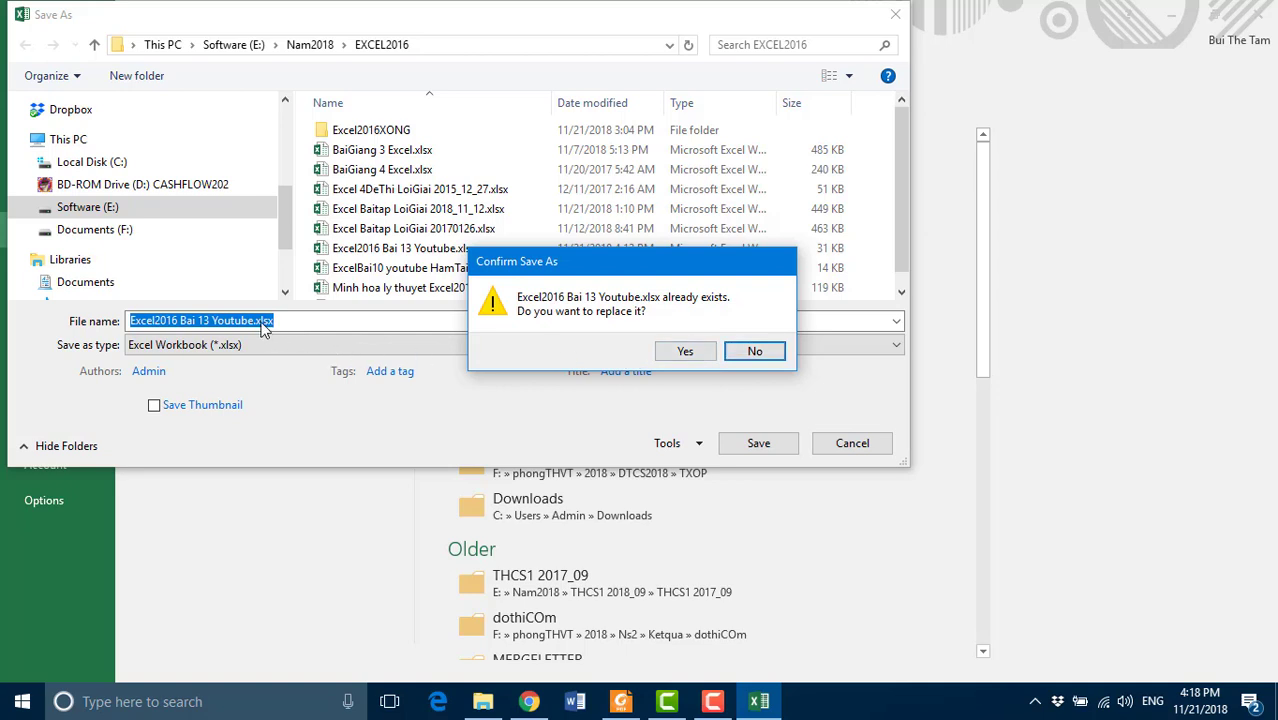
pyautogui.click(755, 353)
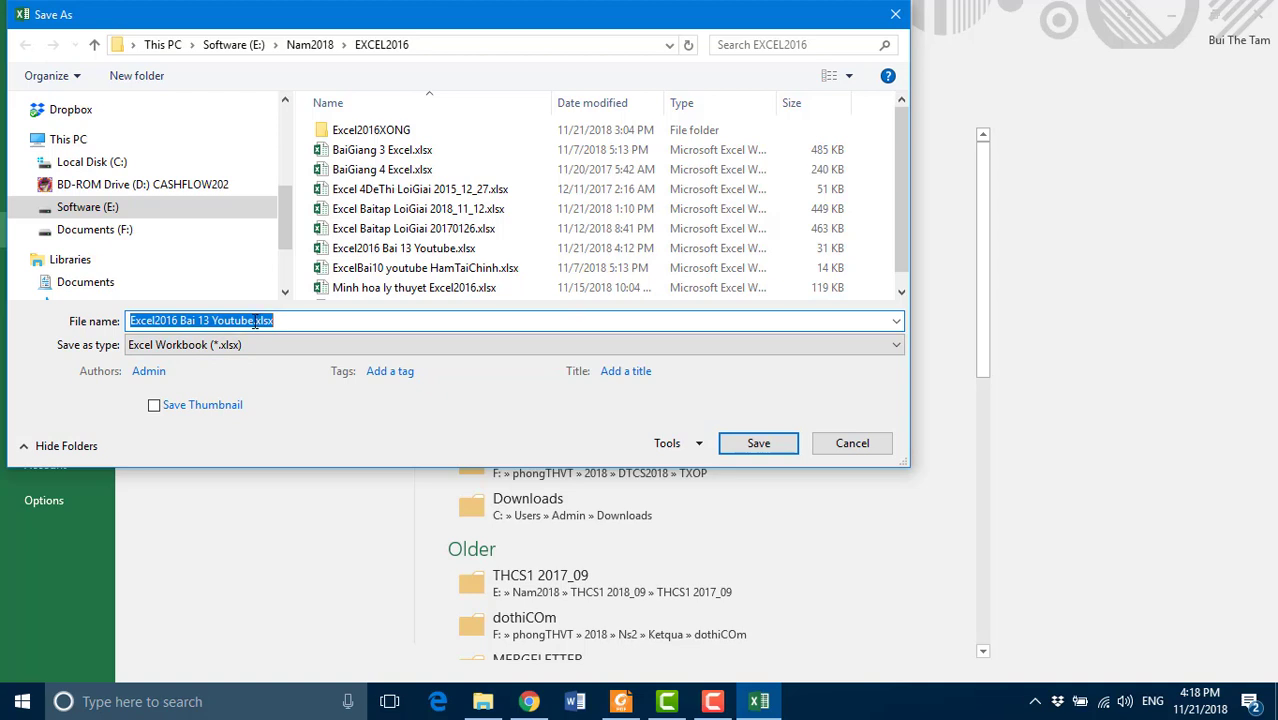
pyautogui.click(255, 321)
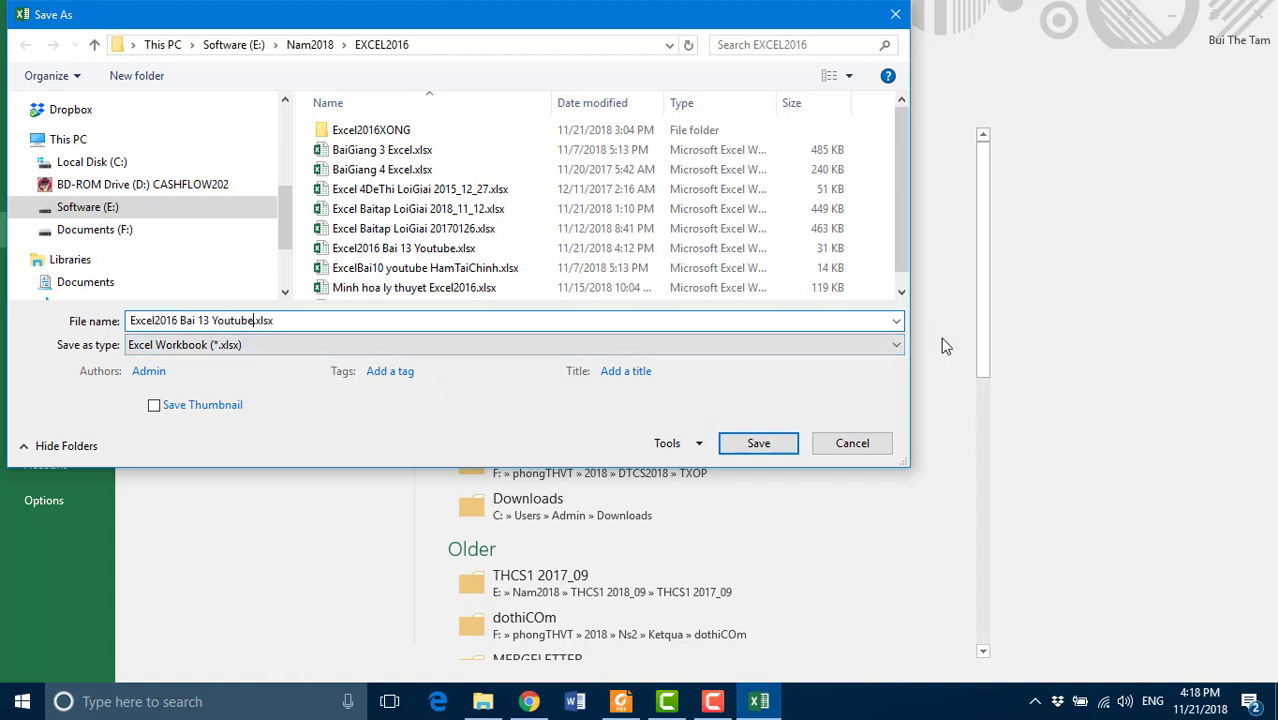
pyautogui.write('MK')
pyautogui.press('BackSpace')
pyautogui.write('at')
pyautogui.write('Khau')
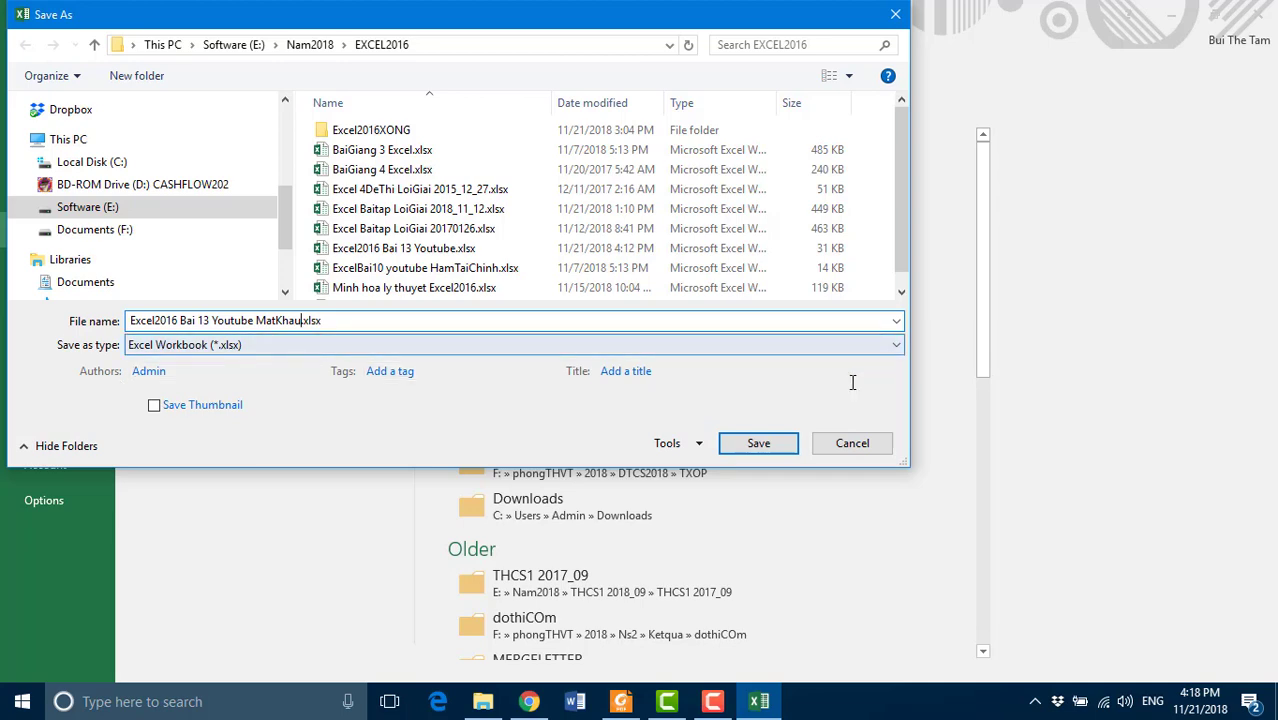
pyautogui.click(763, 444)
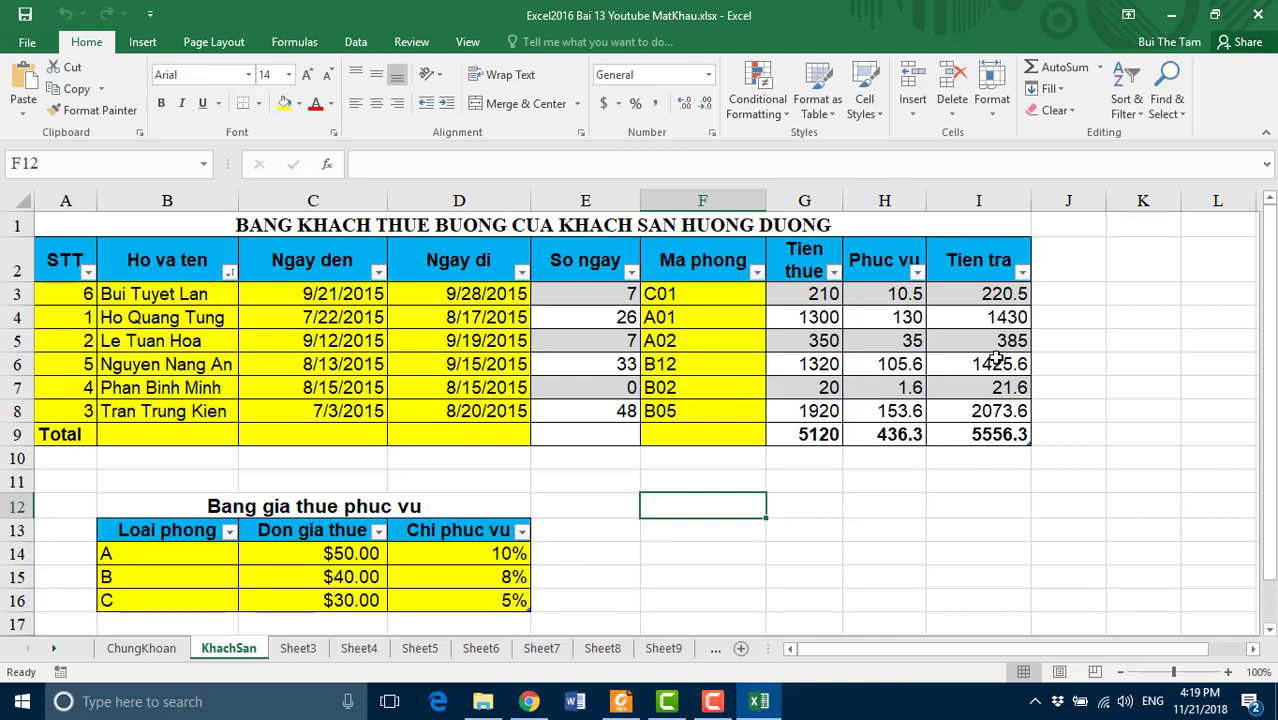
# Step: Close Excel and reopen Excel2016 Bai 13 Youtube MatKhau.xlsx to reach its password prompt
pyautogui.click(1262, 18)
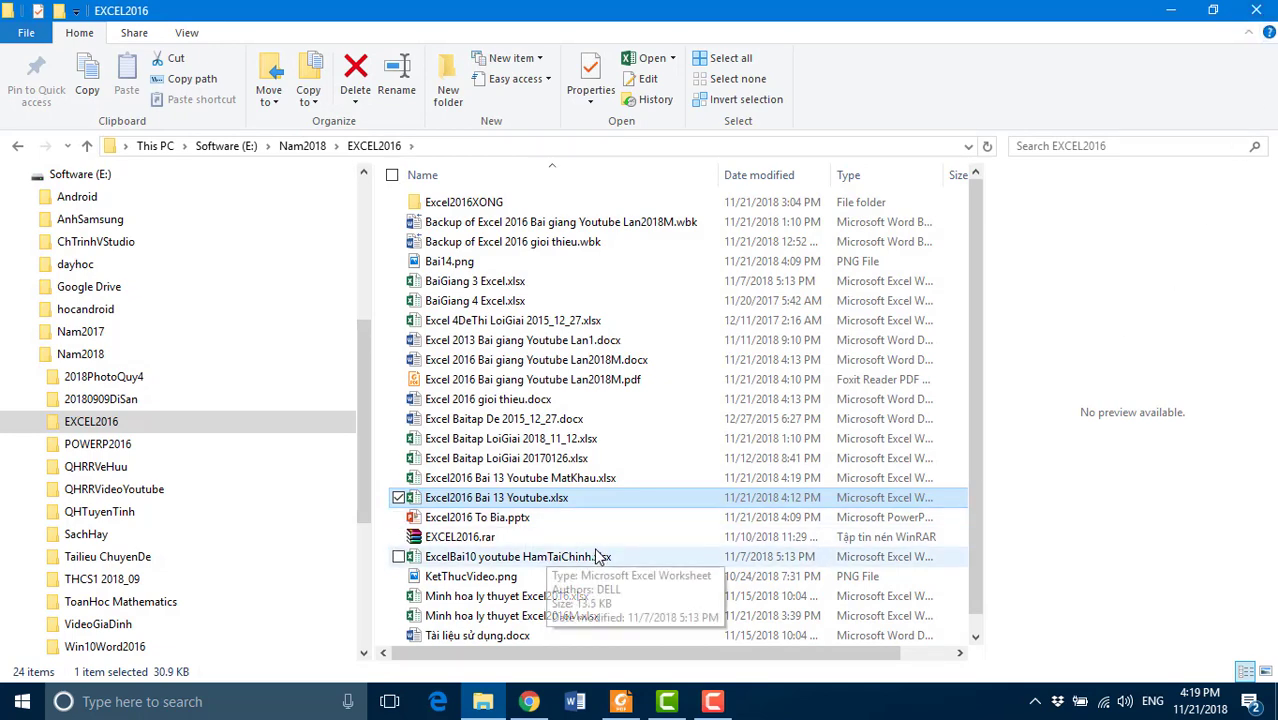
pyautogui.doubleClick(549, 480)
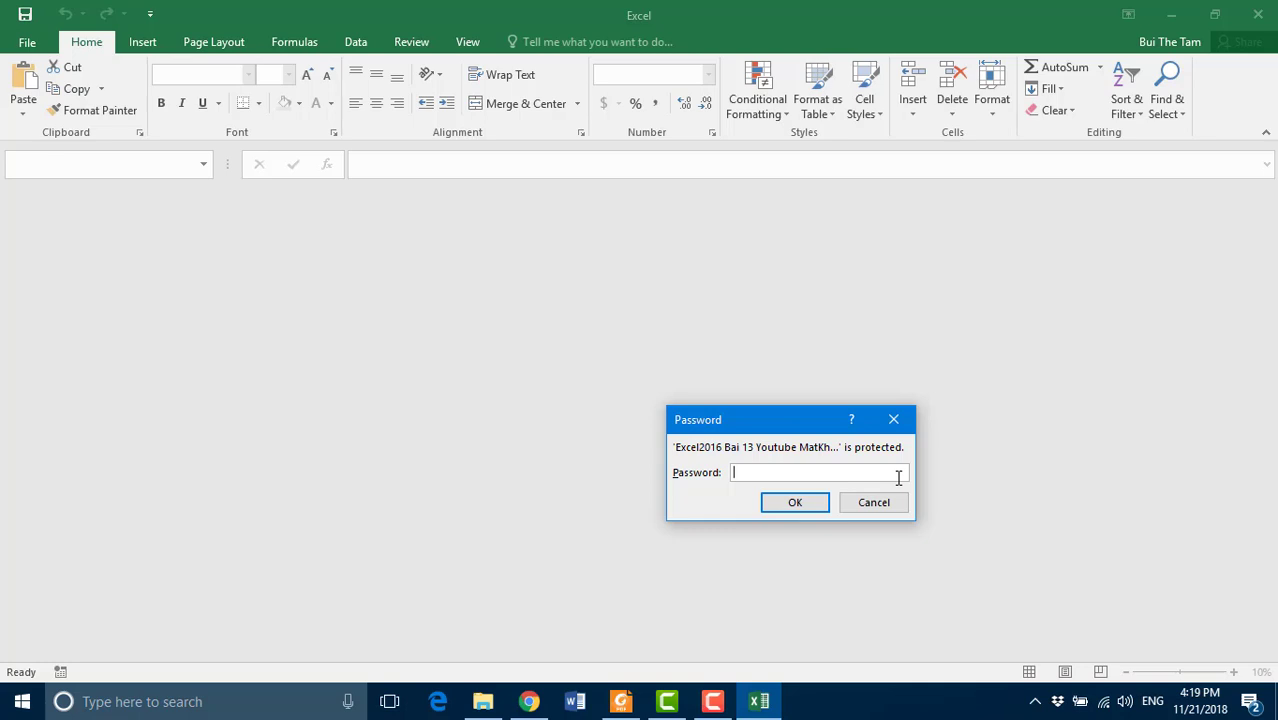
# Step: Supply the open password, then the modify password, to get write access
pyautogui.write('•')
pyautogui.write('••')
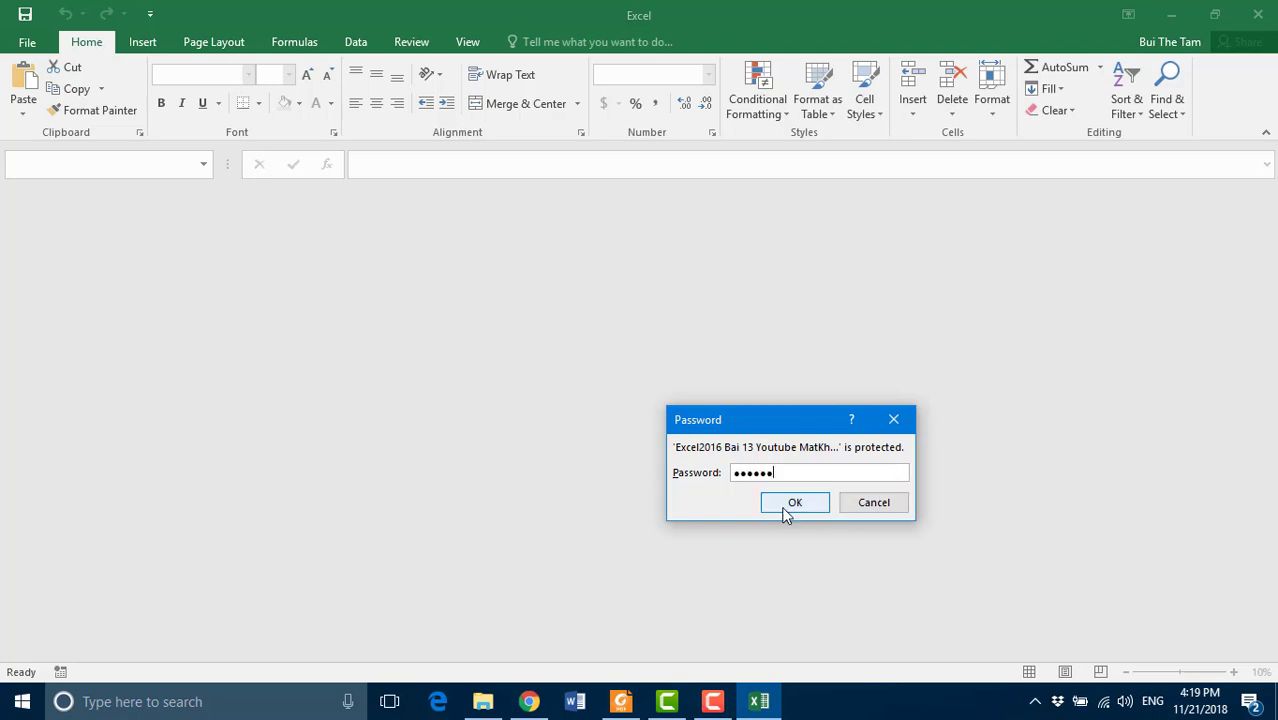
pyautogui.click(787, 508)
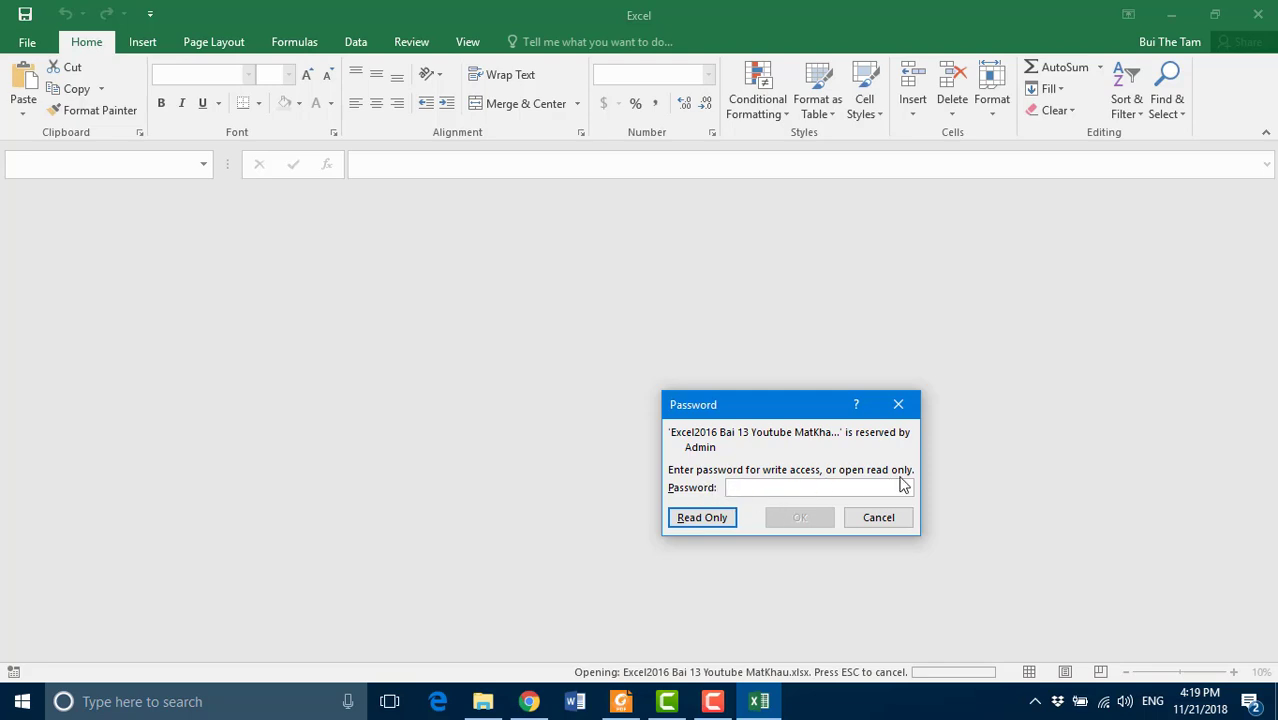
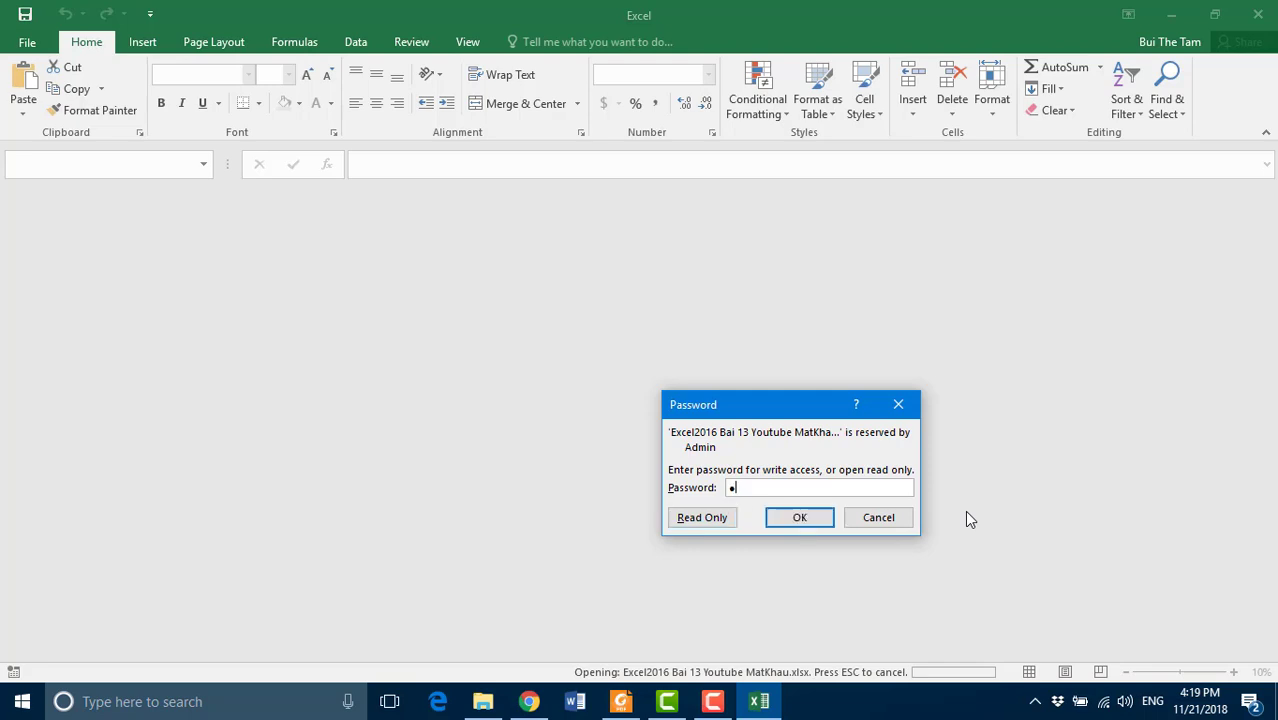
pyautogui.press('Return')
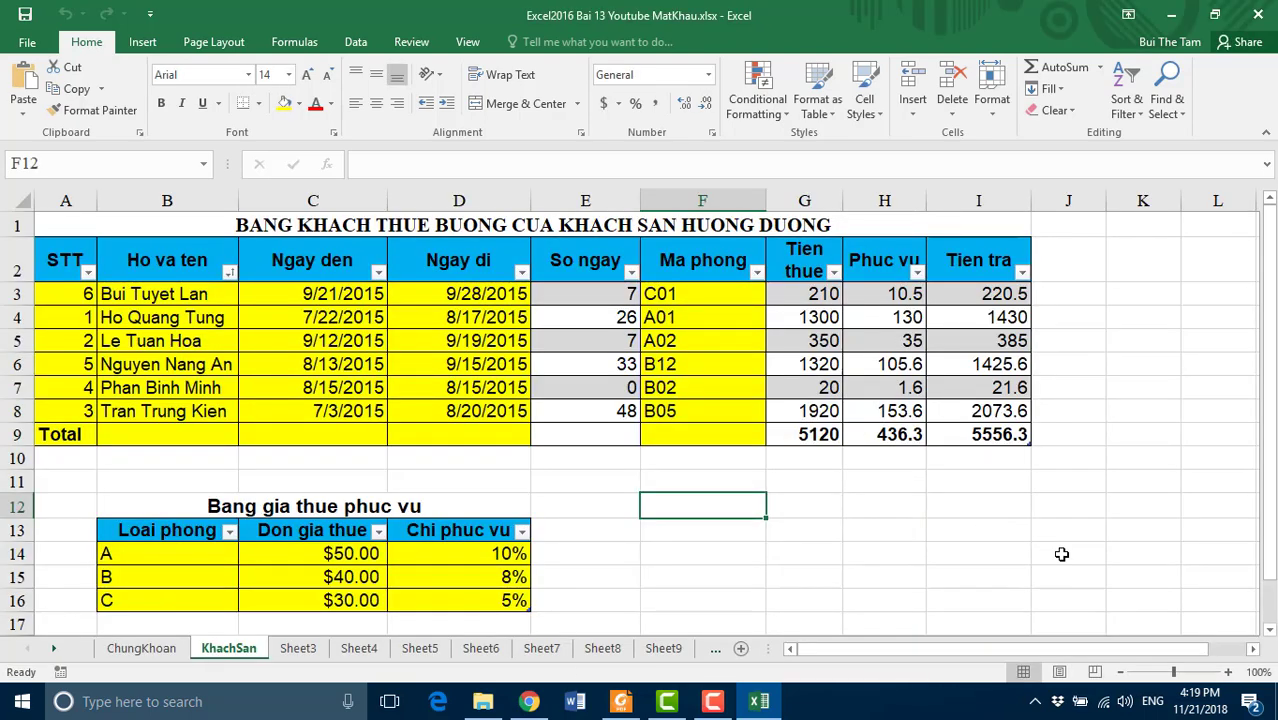
# Step: Scroll the KhachSan sheet and select cells around F12–G15 beside the price table
pyautogui.scroll(-2, 905, 543)
pyautogui.scroll(-2, 907, 543)
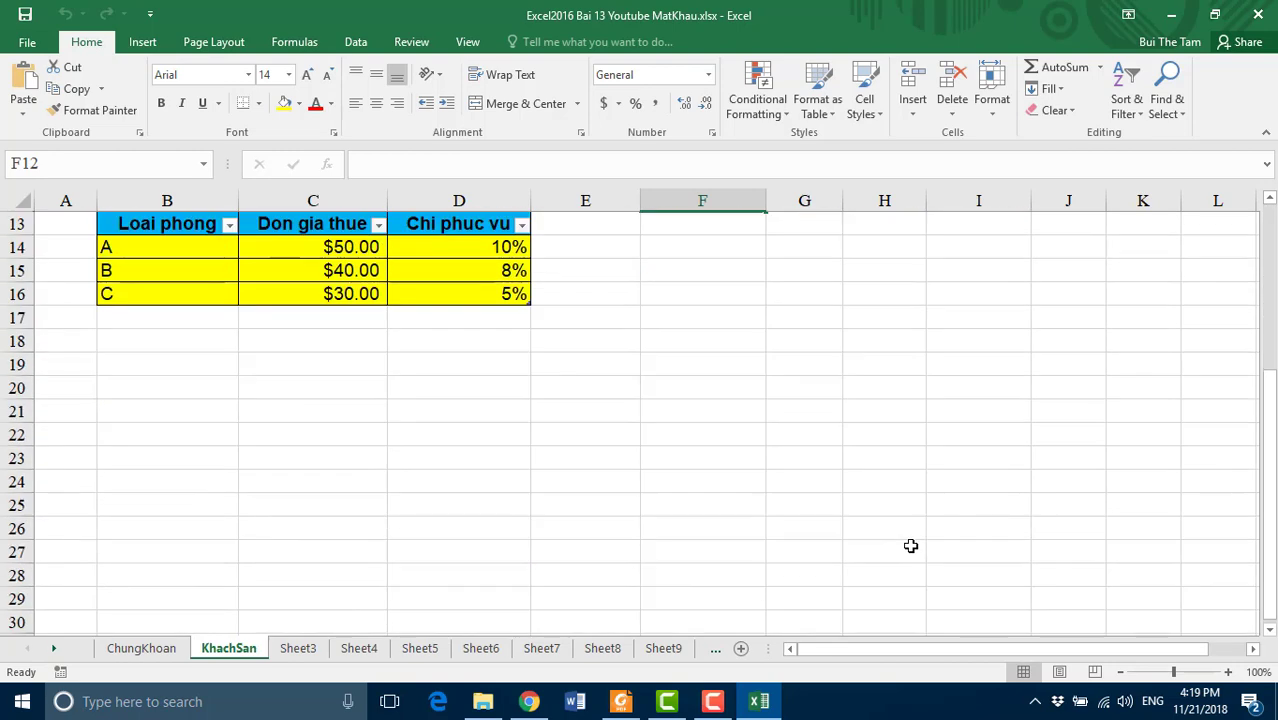
pyautogui.scroll(4, 910, 546)
pyautogui.scroll(-3, 907, 545)
pyautogui.scroll(2, 907, 545)
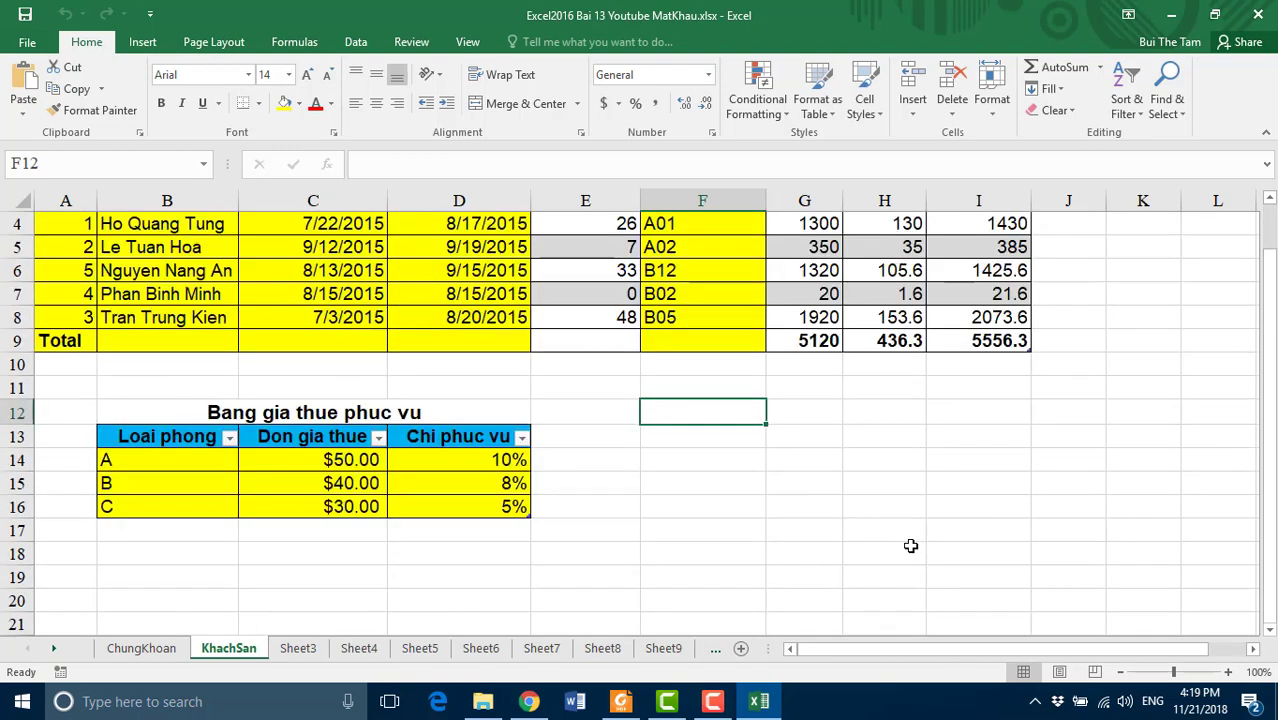
pyautogui.scroll(1, 910, 546)
pyautogui.scroll(-3, 910, 546)
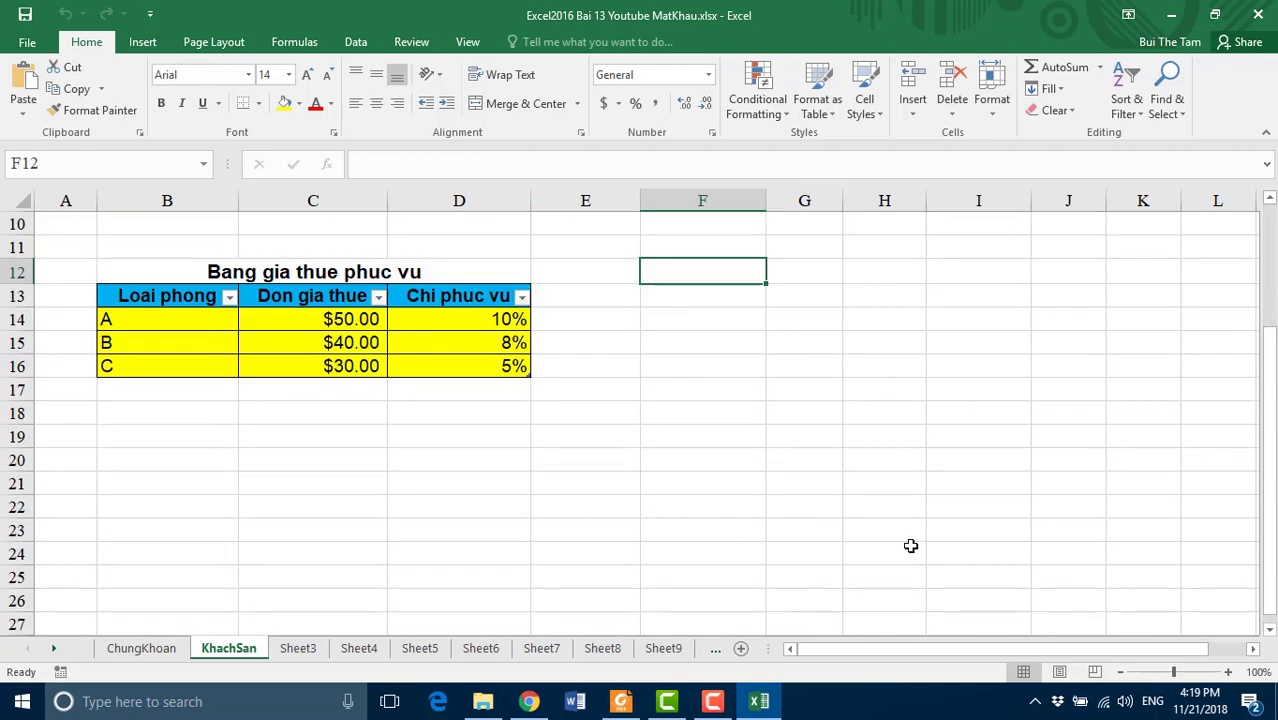
pyautogui.scroll(3, 910, 546)
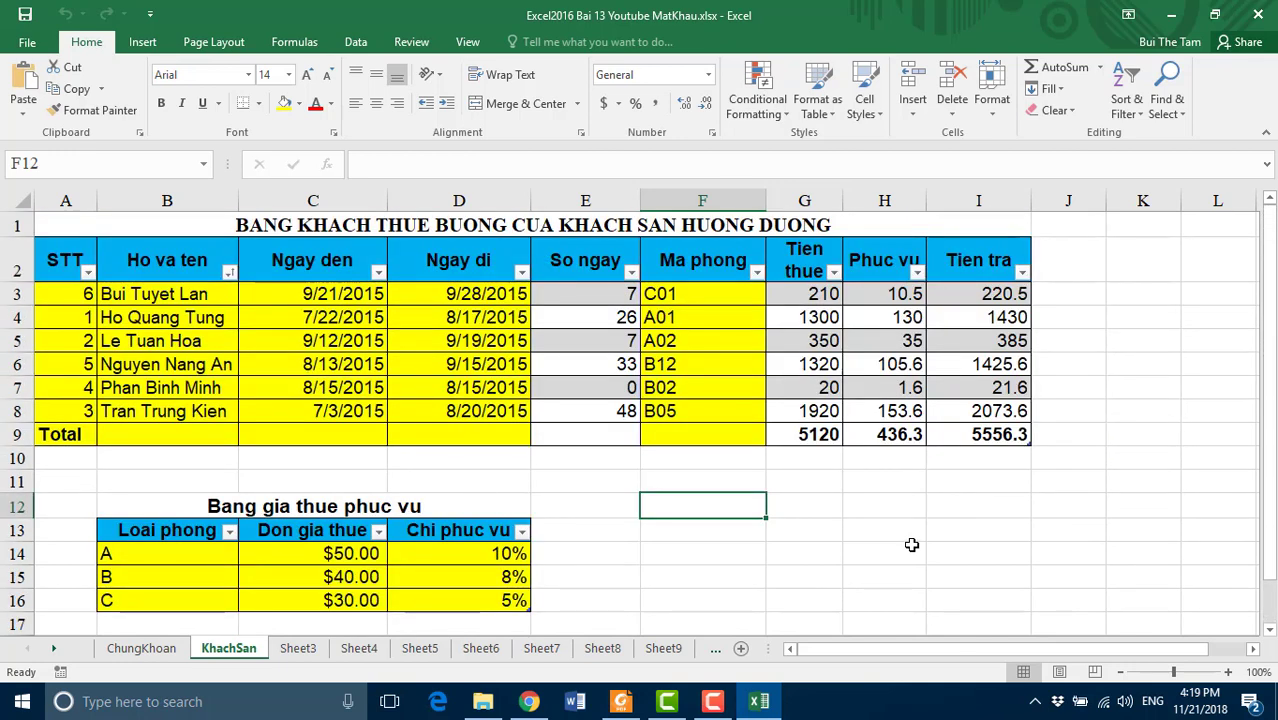
pyautogui.scroll(-3, 911, 545)
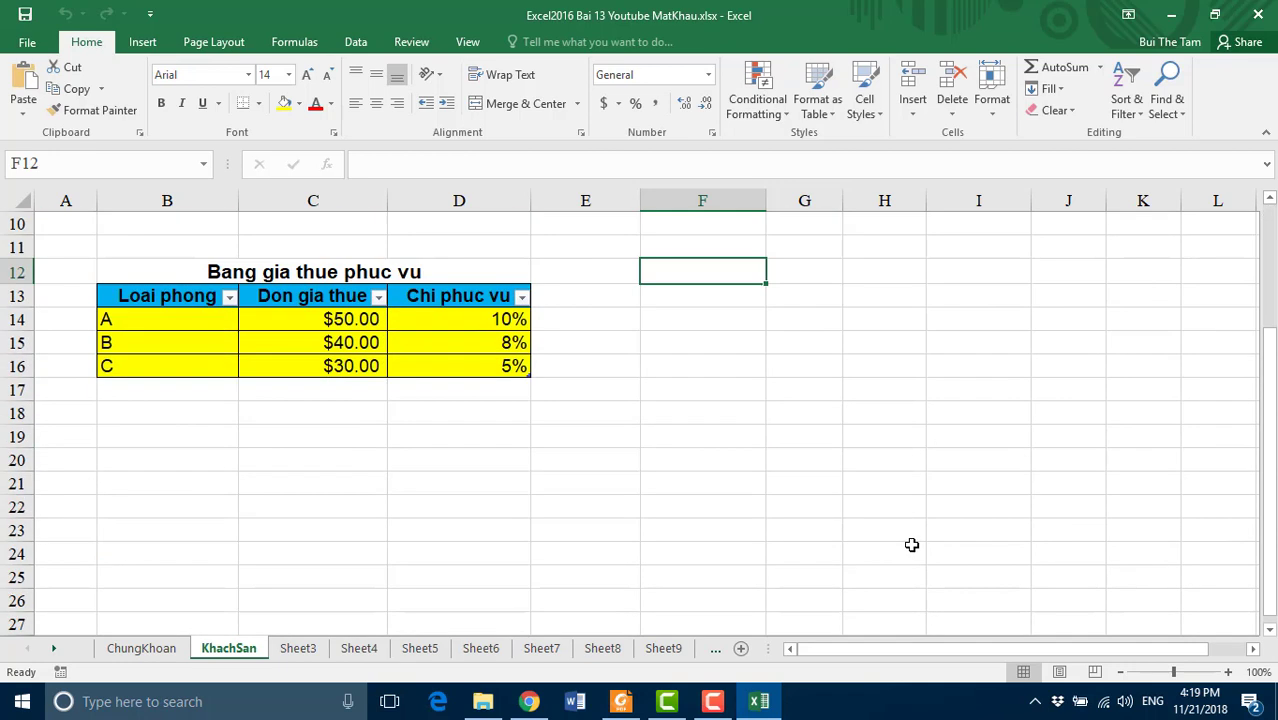
pyautogui.scroll(3, 911, 545)
pyautogui.click(777, 548)
pyautogui.click(699, 531)
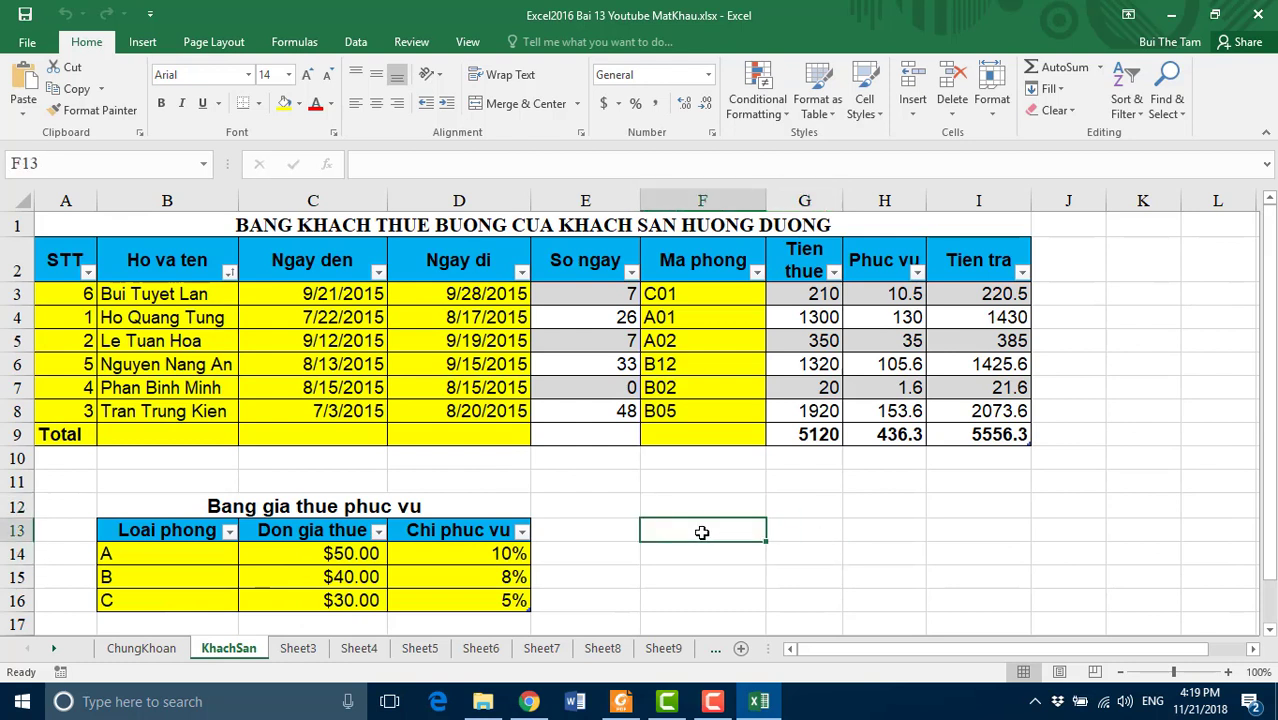
pyautogui.click(702, 554)
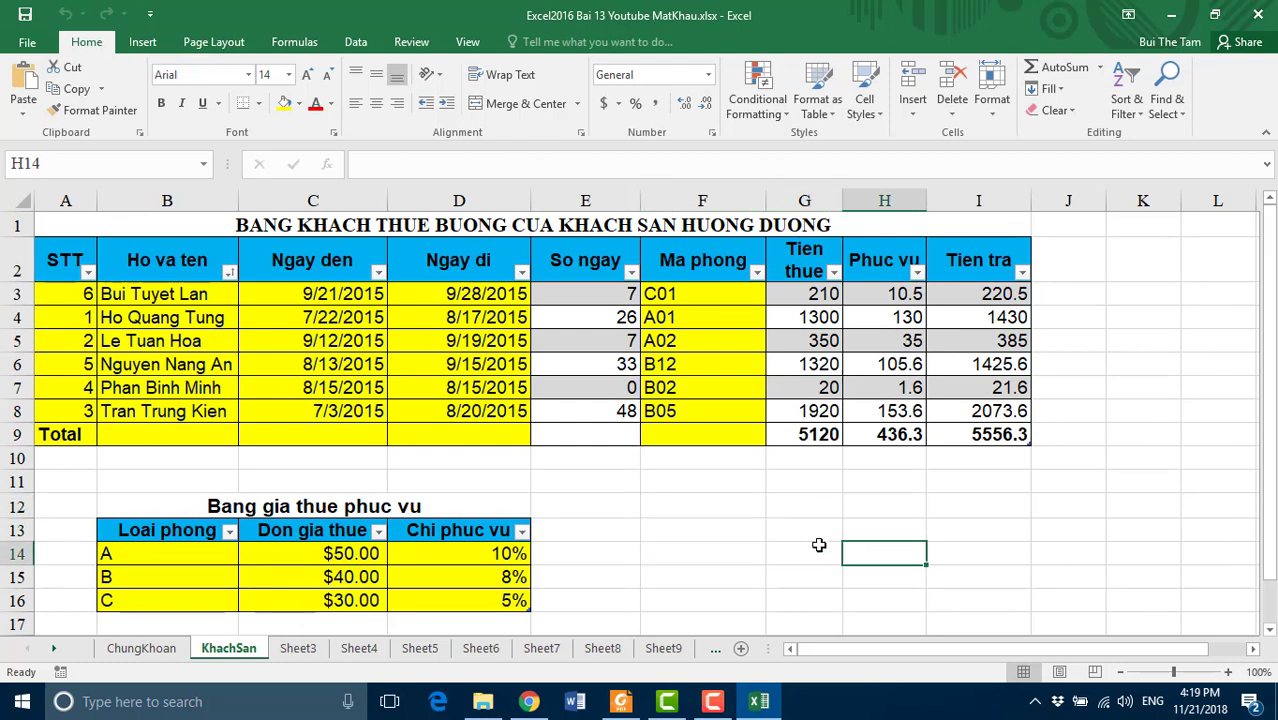
pyautogui.click(676, 506)
pyautogui.click(644, 553)
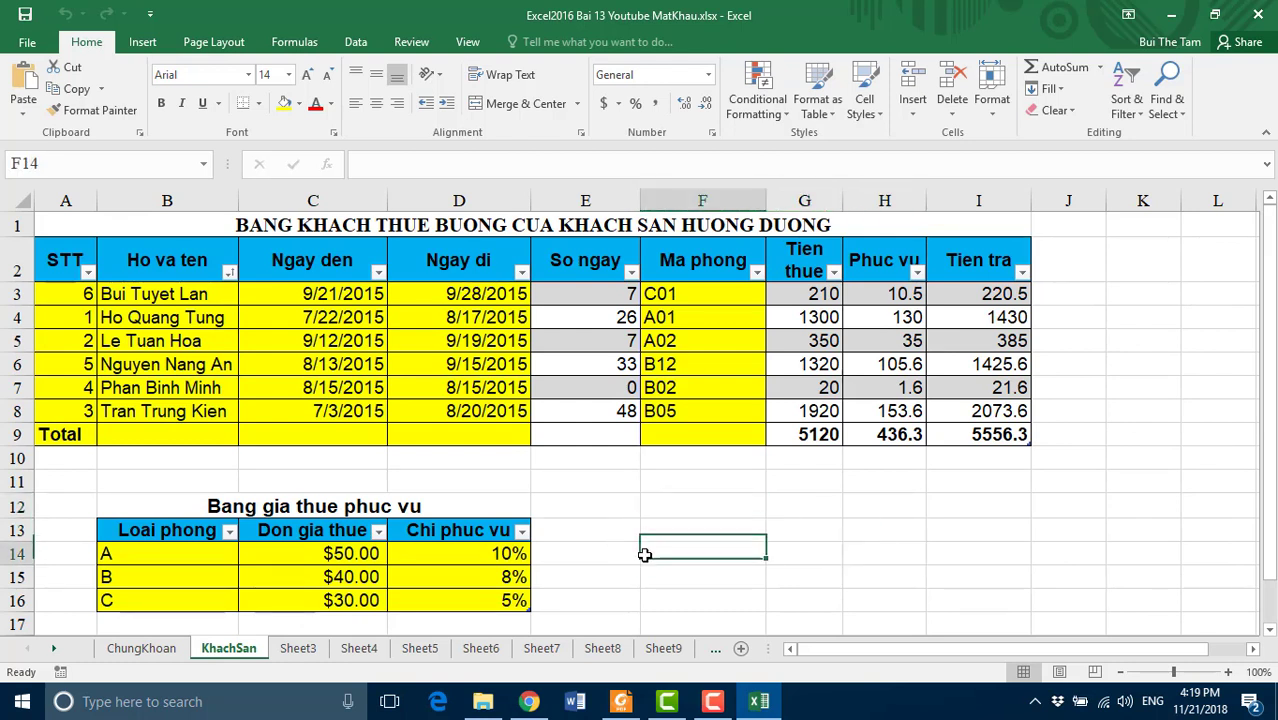
pyautogui.click(789, 566)
pyautogui.click(676, 556)
pyautogui.click(653, 506)
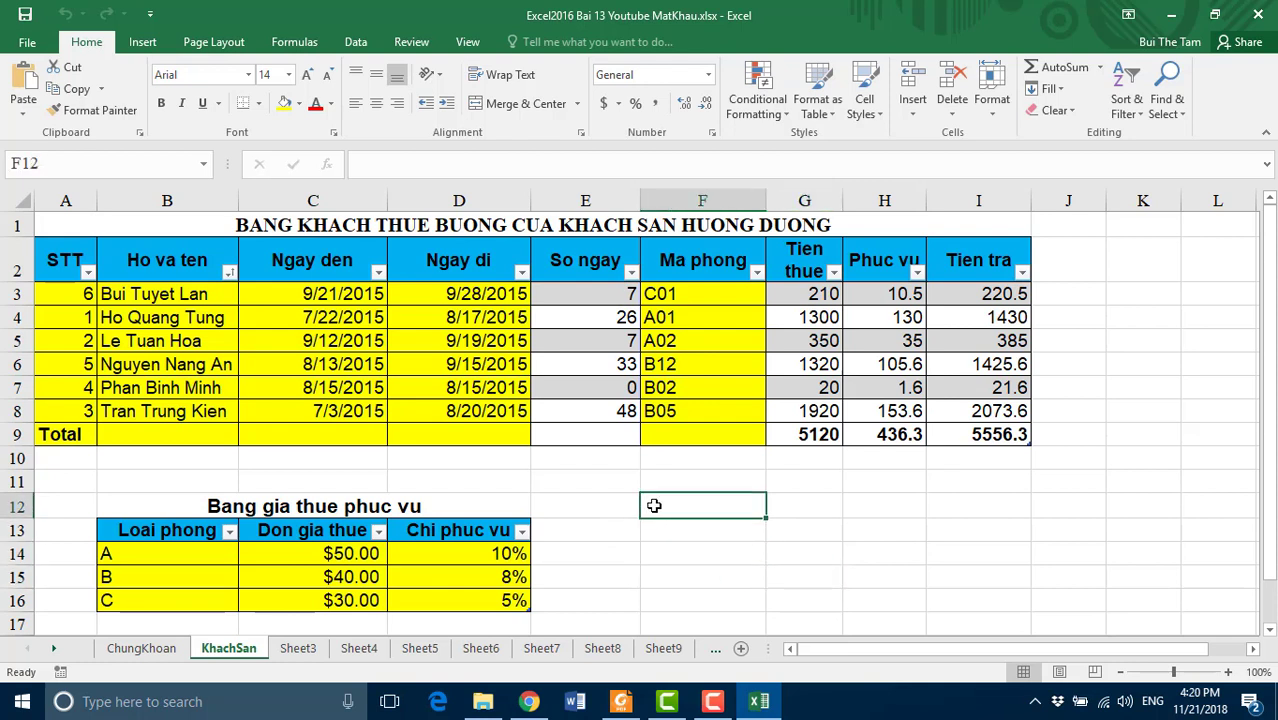
pyautogui.click(810, 519)
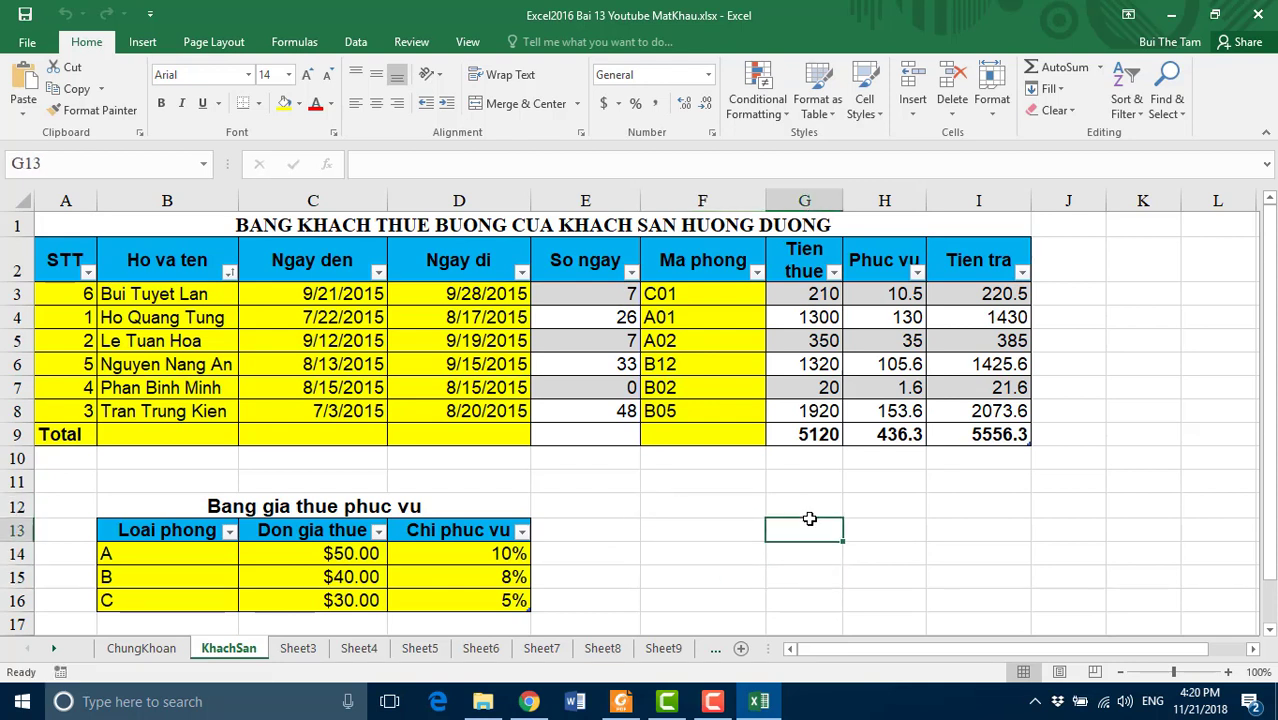
pyautogui.click(684, 552)
pyautogui.click(808, 585)
pyautogui.click(670, 520)
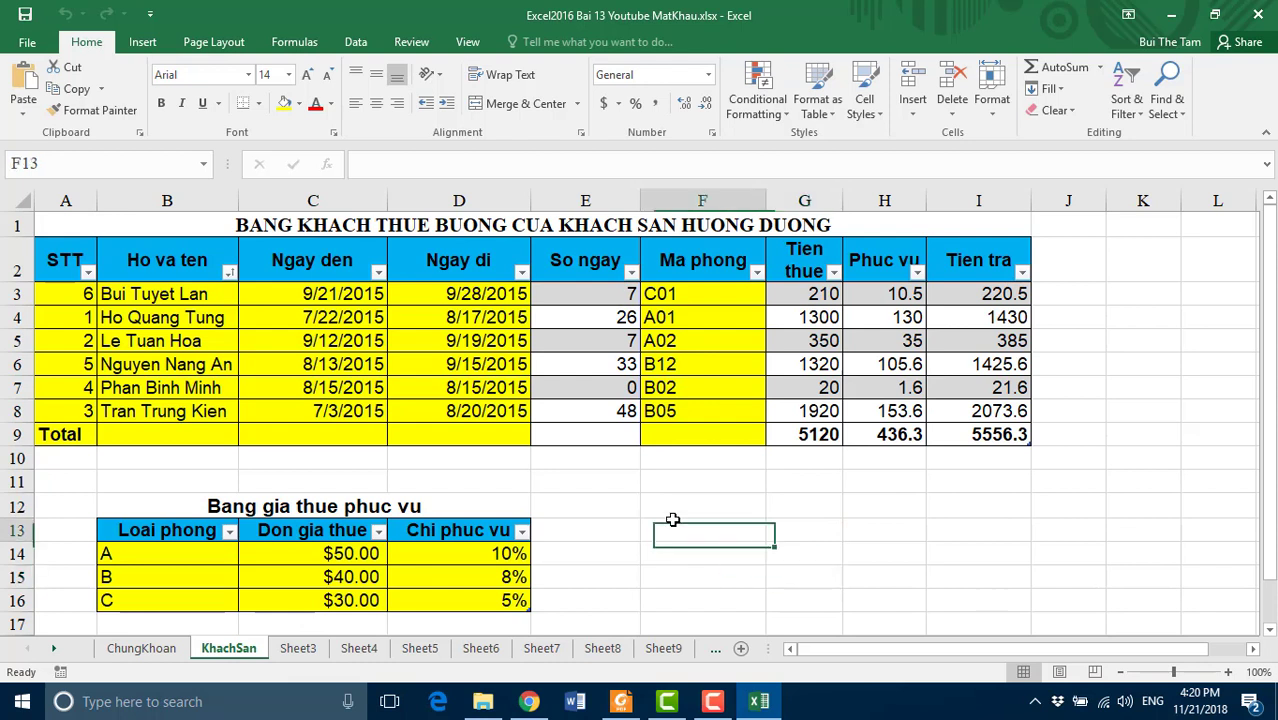
# Step: Enter the test text Abcd in cell G13
pyautogui.click(812, 520)
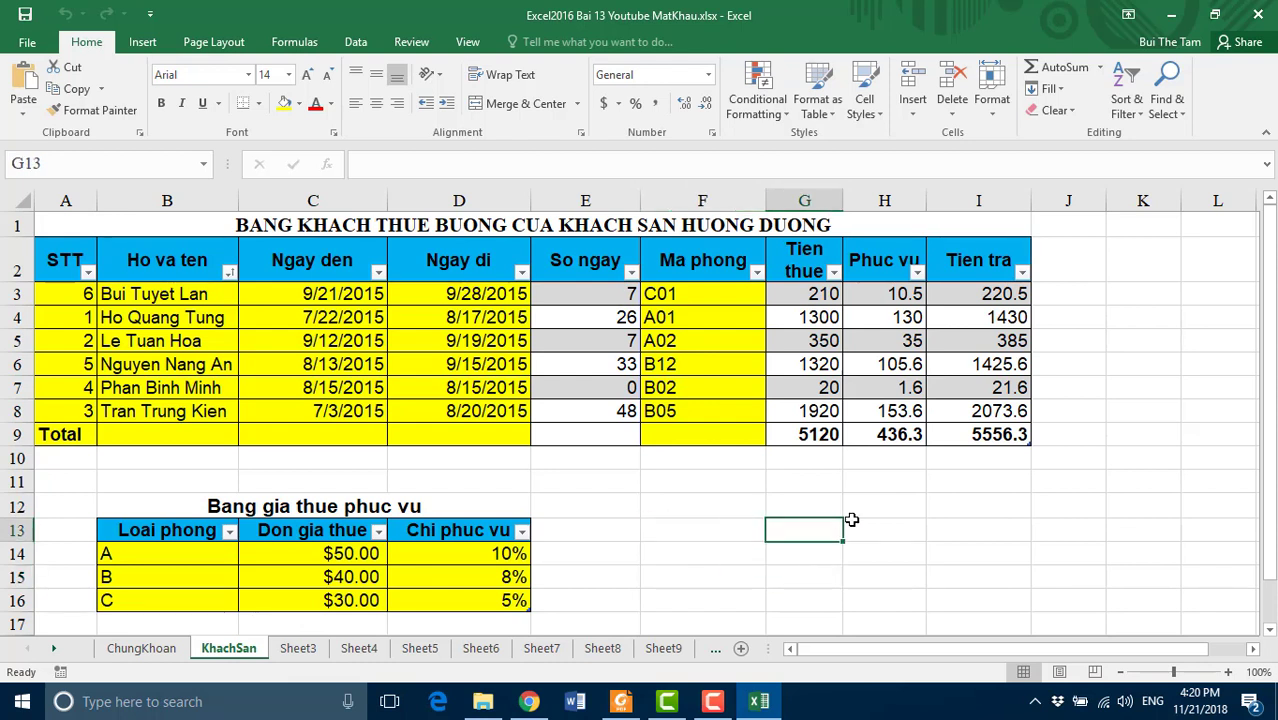
pyautogui.write('s')
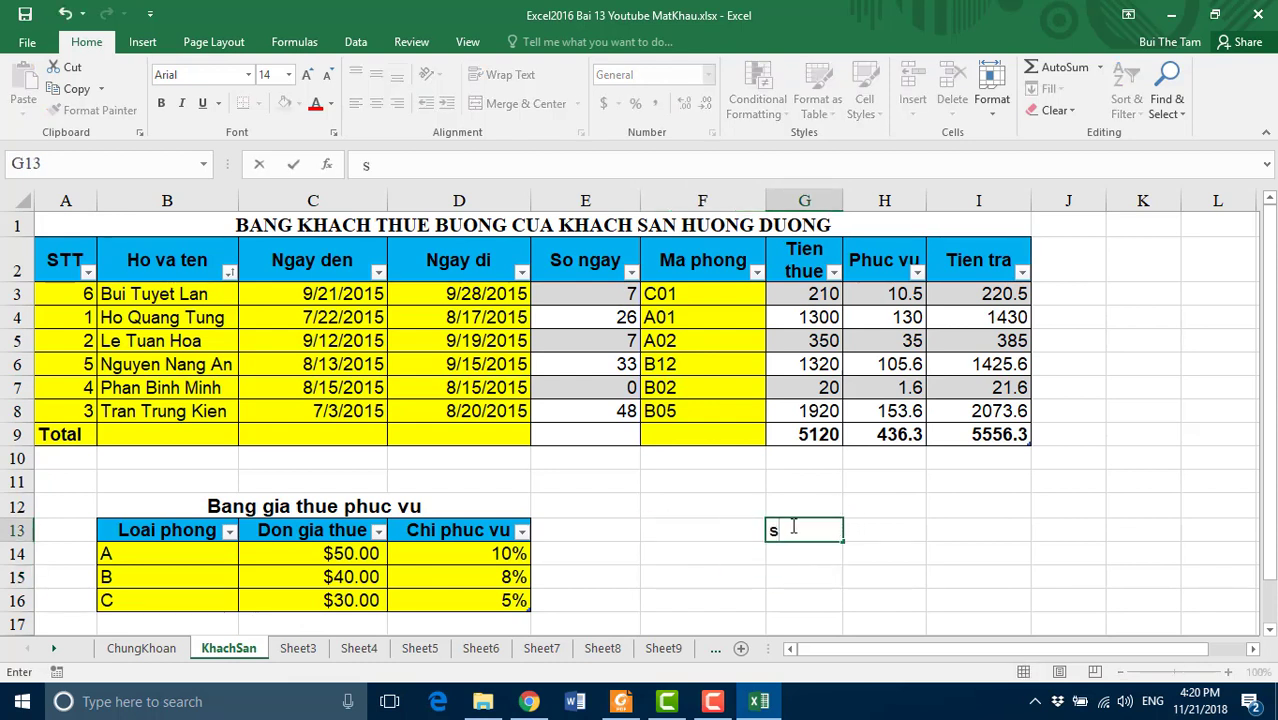
pyautogui.click(793, 528)
pyautogui.press('BackSpace')
pyautogui.write('A')
pyautogui.write('bcd')
pyautogui.press('Return')
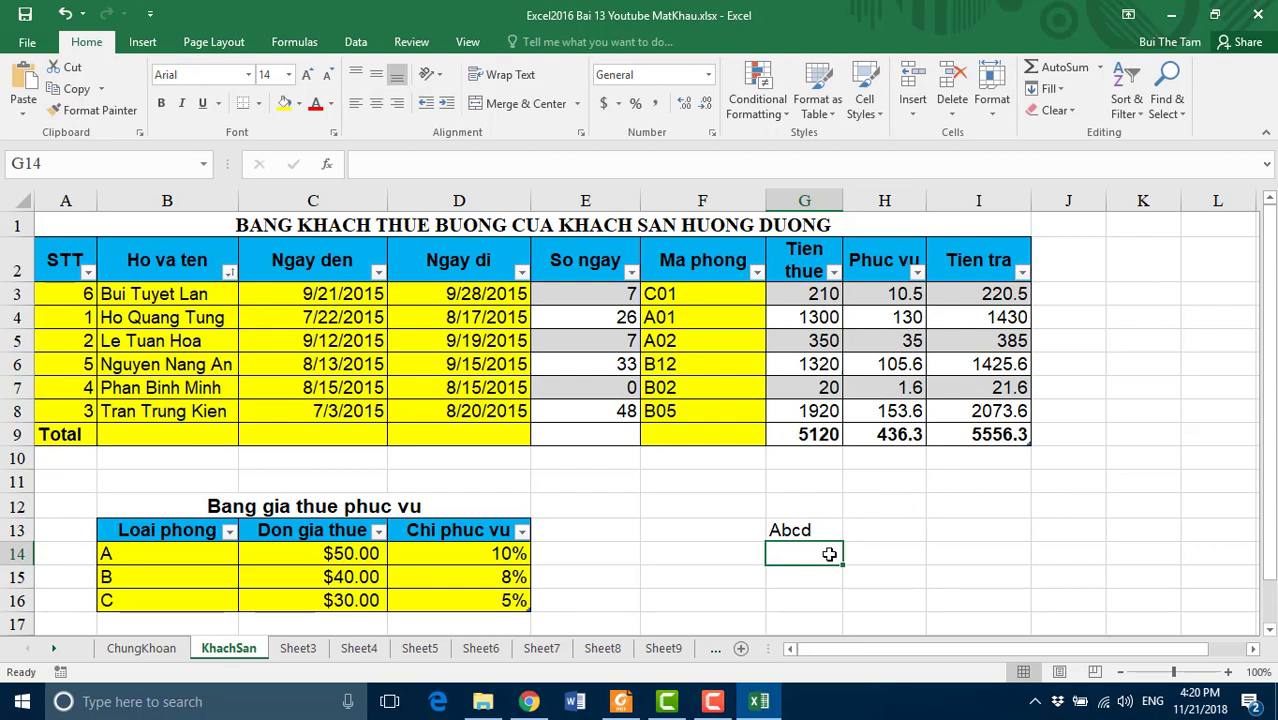
# Step: Delete Abcd from G13, then close the workbook and save the changes
pyautogui.click(786, 530)
pyautogui.click(738, 533)
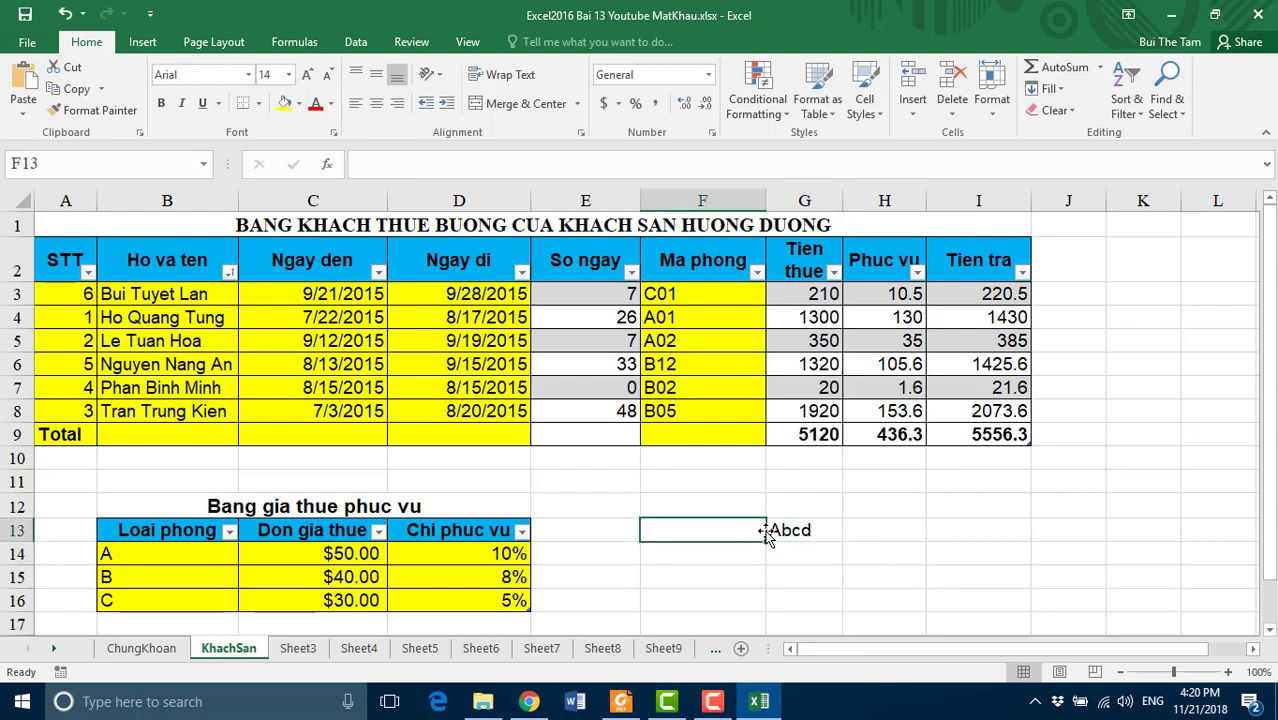
pyautogui.click(790, 532)
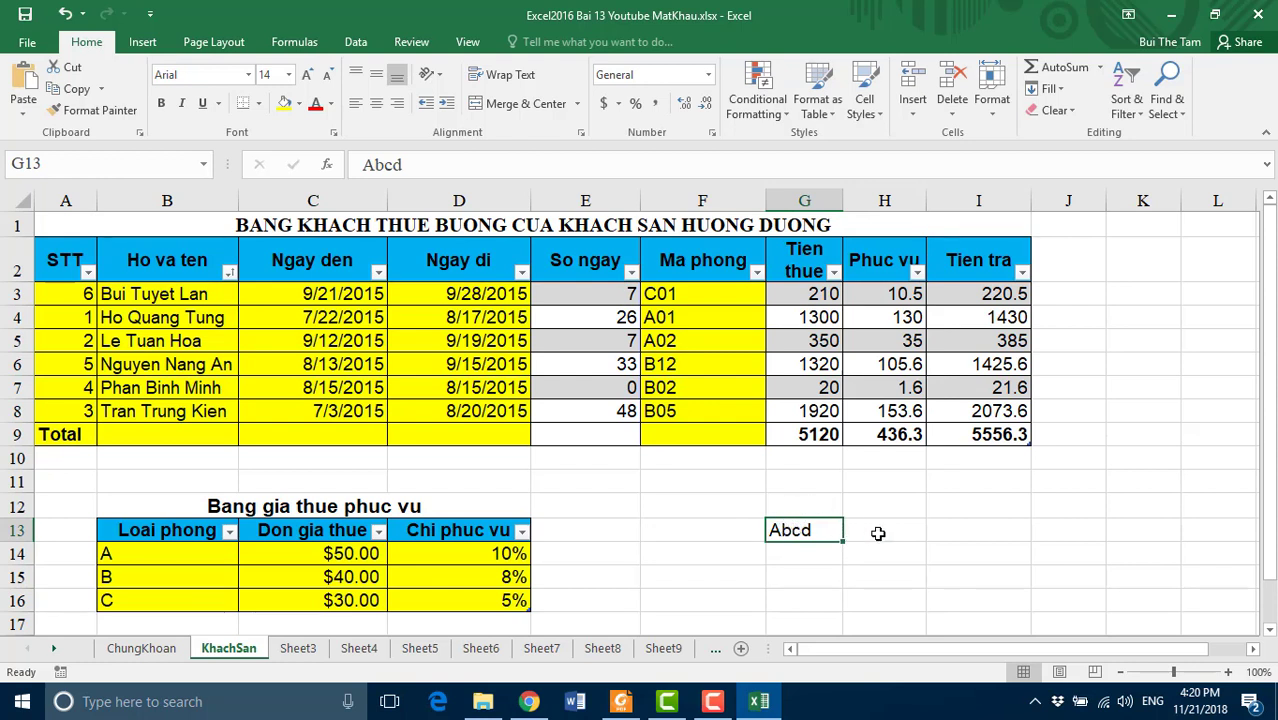
pyautogui.click(880, 531)
pyautogui.click(825, 532)
pyautogui.press('Delete')
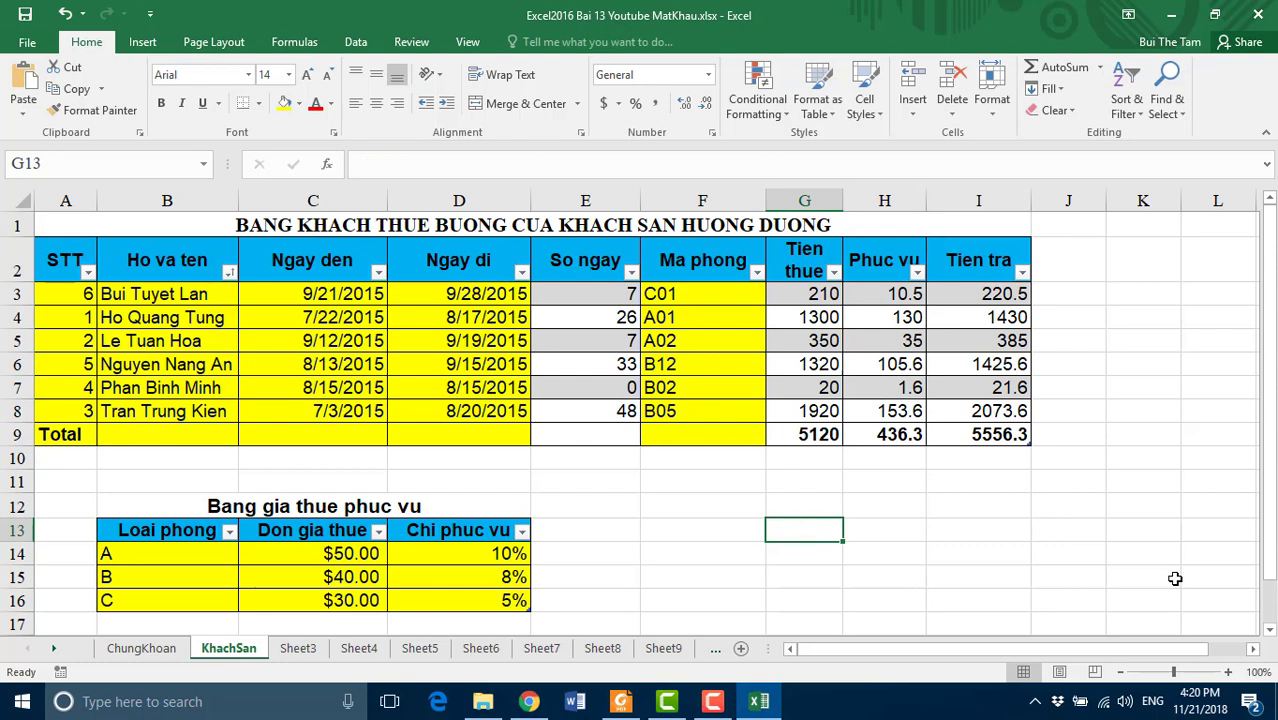
pyautogui.click(925, 584)
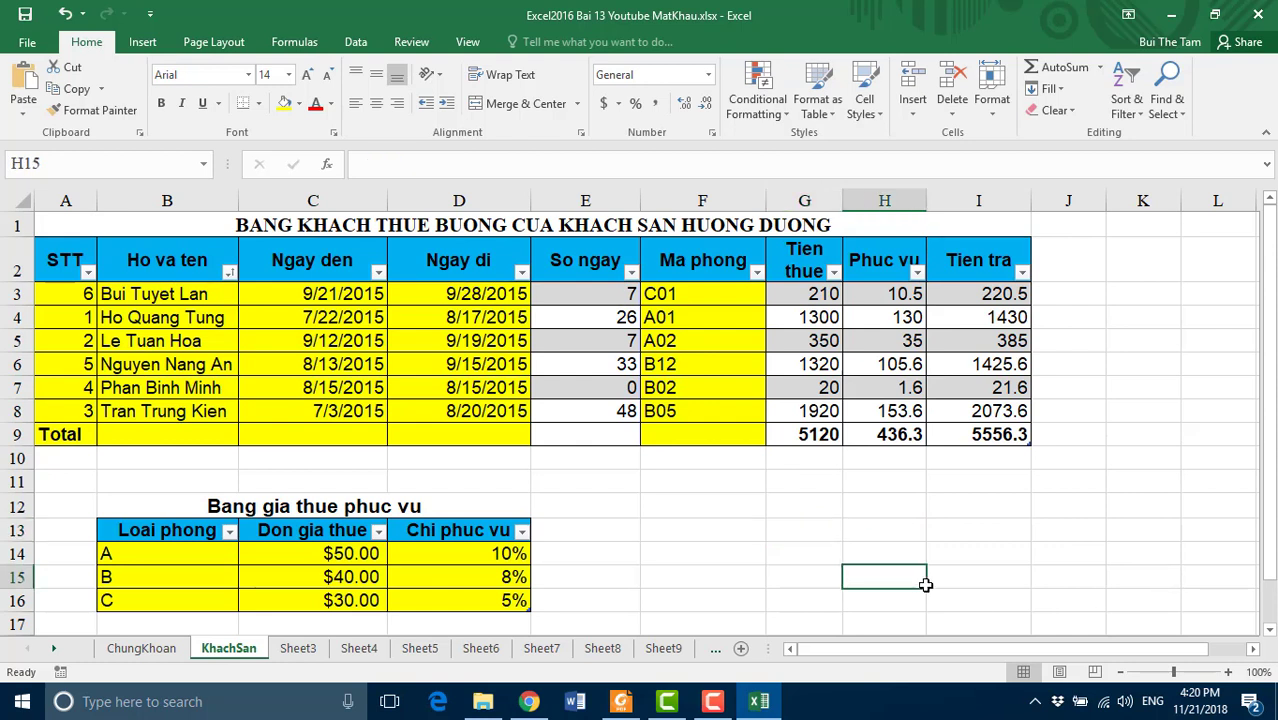
pyautogui.click(1258, 18)
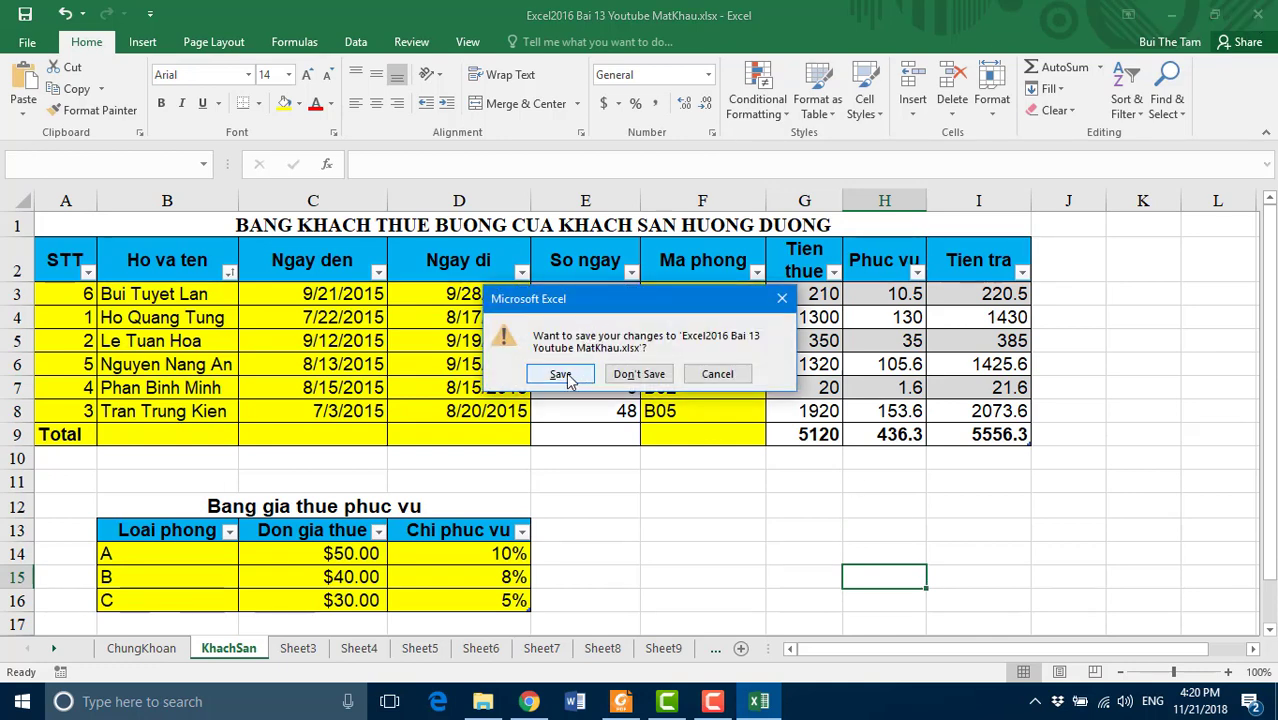
pyautogui.click(563, 375)
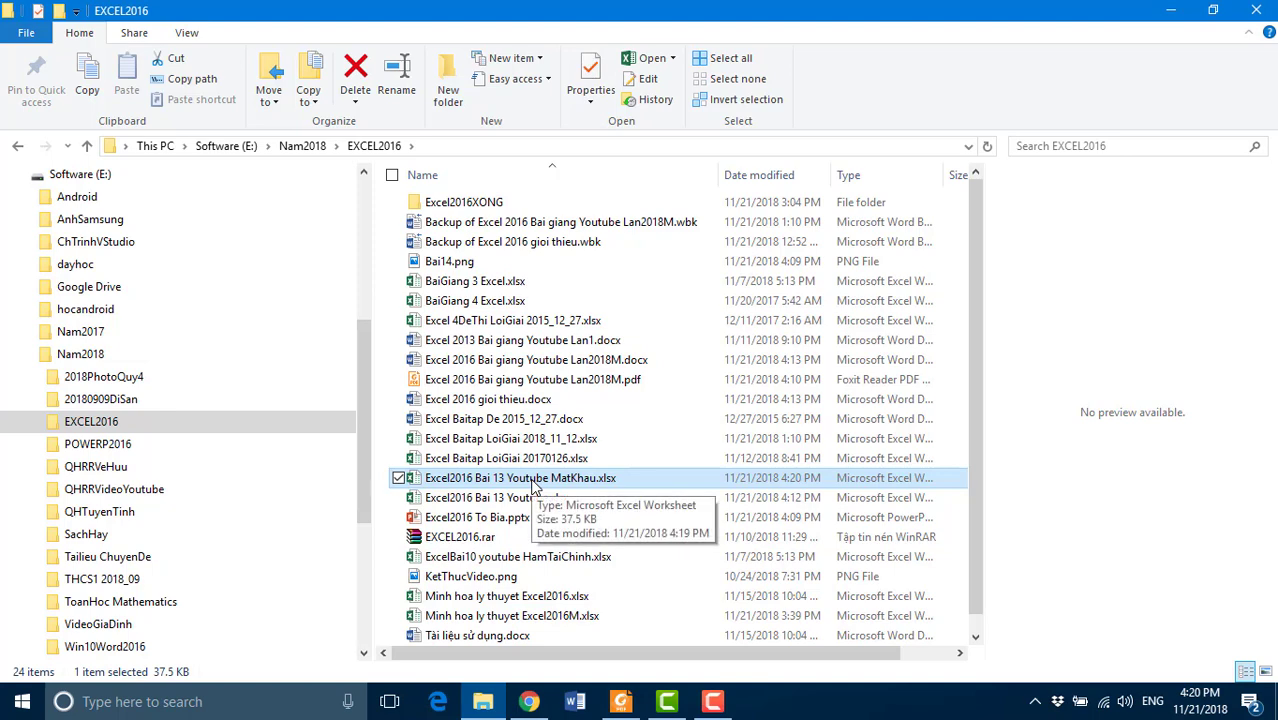
# Step: Try opening the MatKhau workbook with a wrong password, dismiss the error, and close Excel
pyautogui.doubleClick(533, 480)
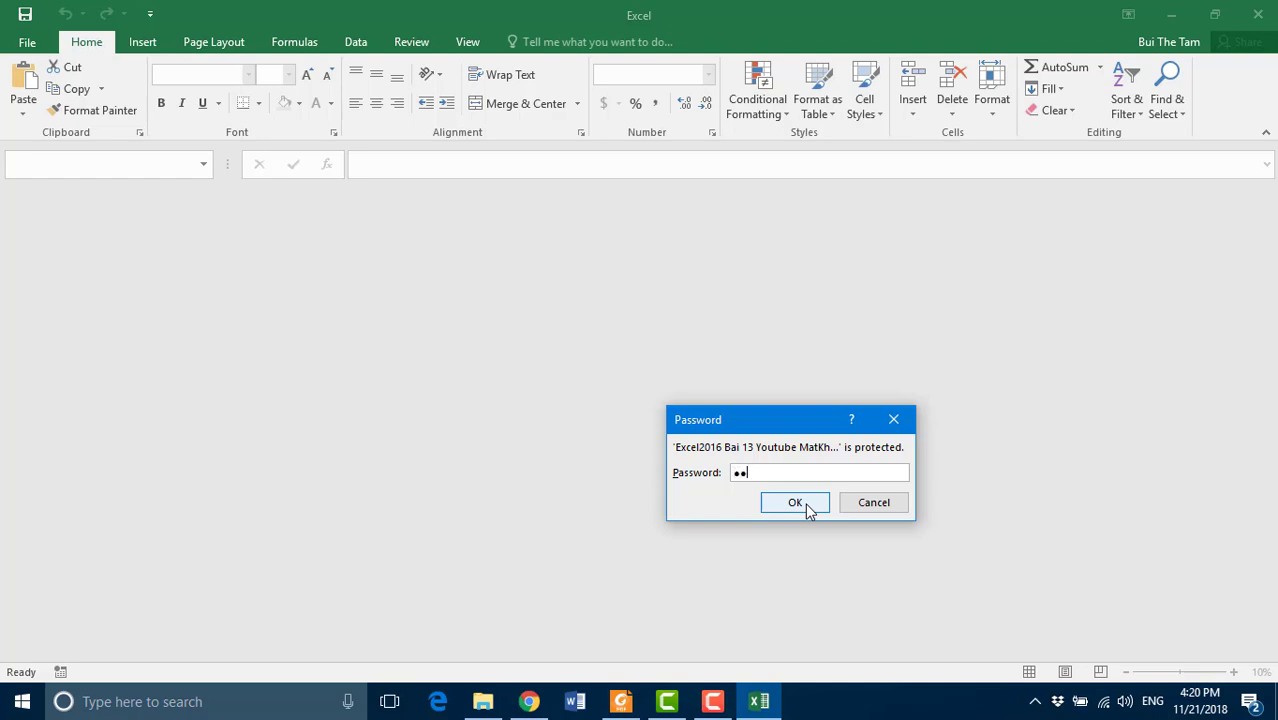
pyautogui.click(807, 505)
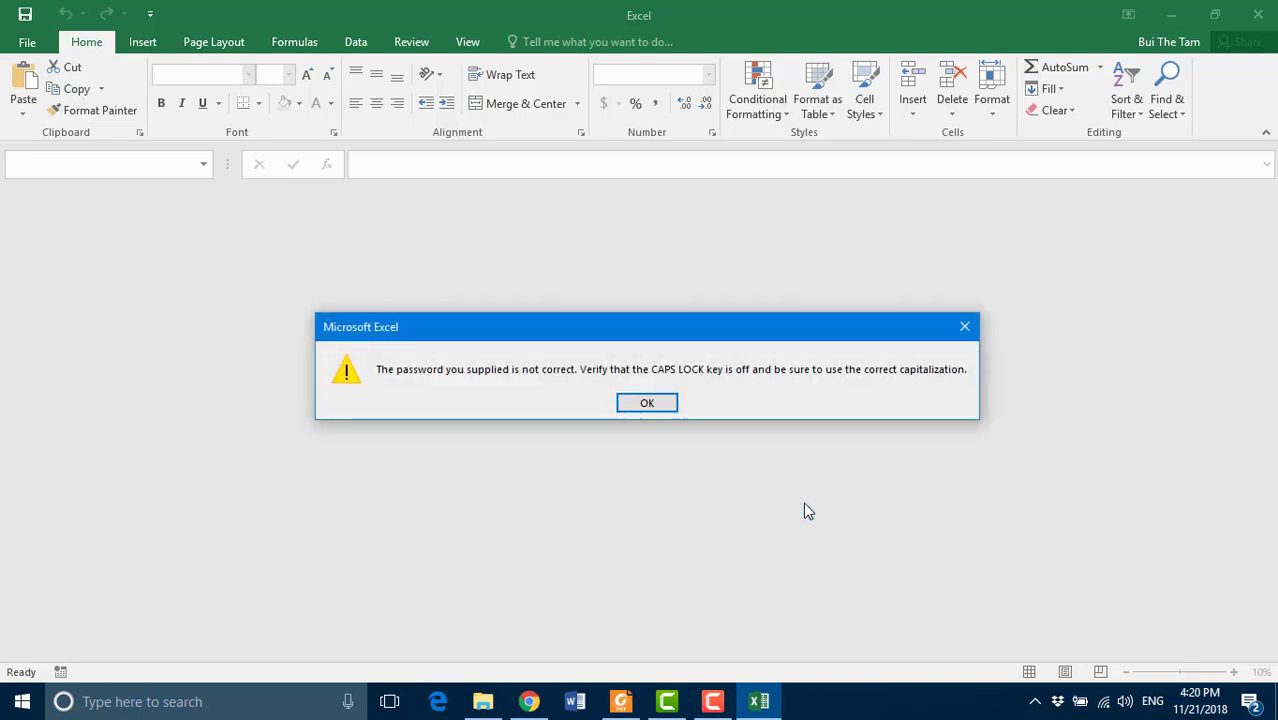
pyautogui.click(647, 405)
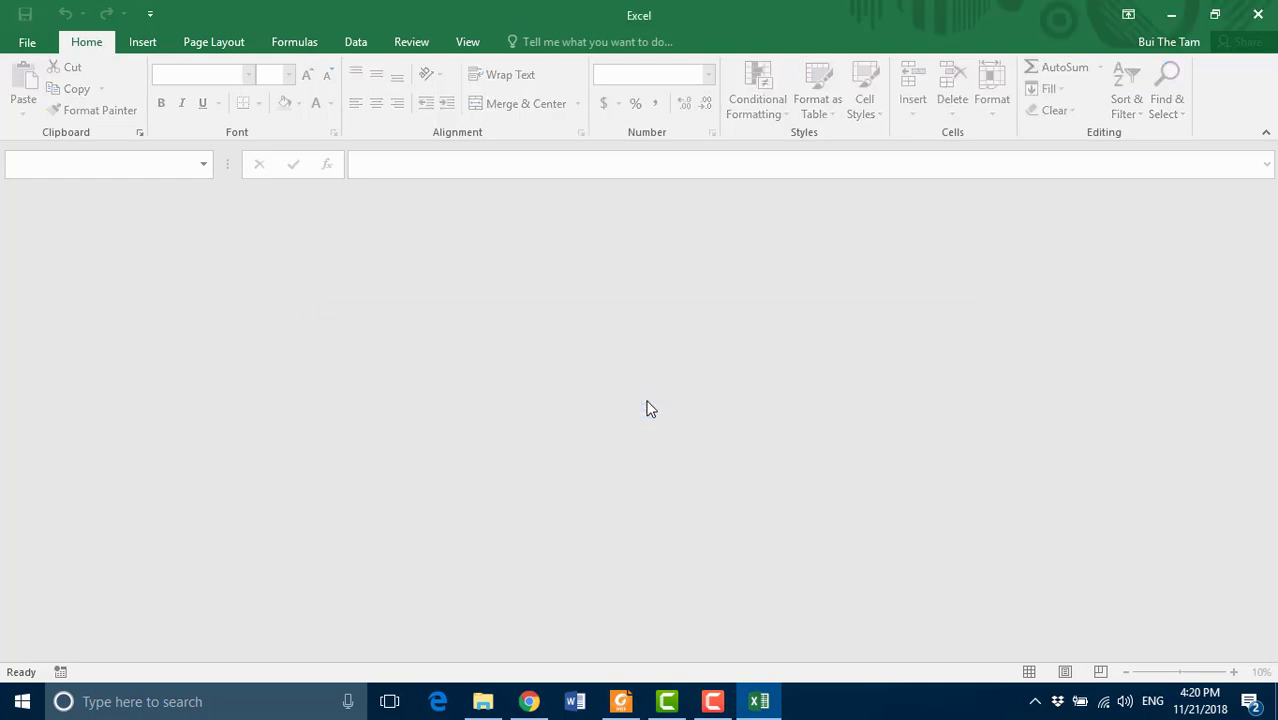
pyautogui.click(1258, 15)
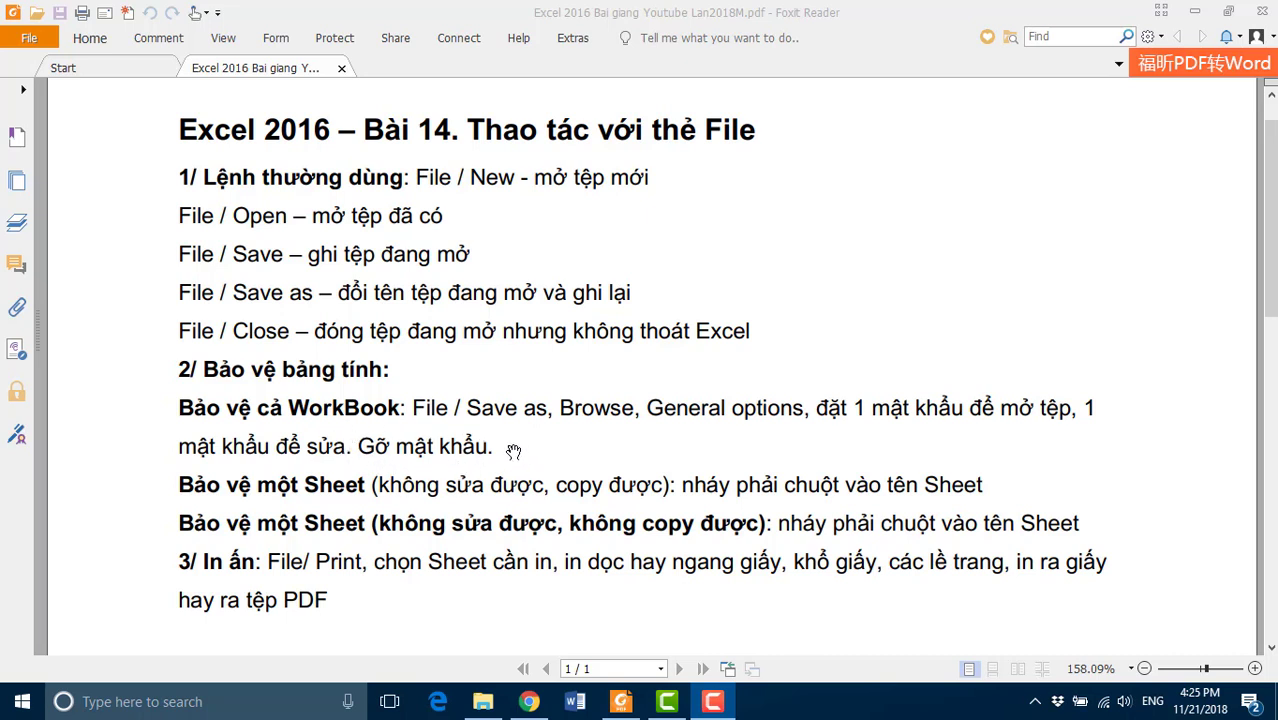
# Step: Reopen MatKhau.xlsx from the EXCEL2016 folder, supplying the open password and write-access password
pyautogui.click(485, 705)
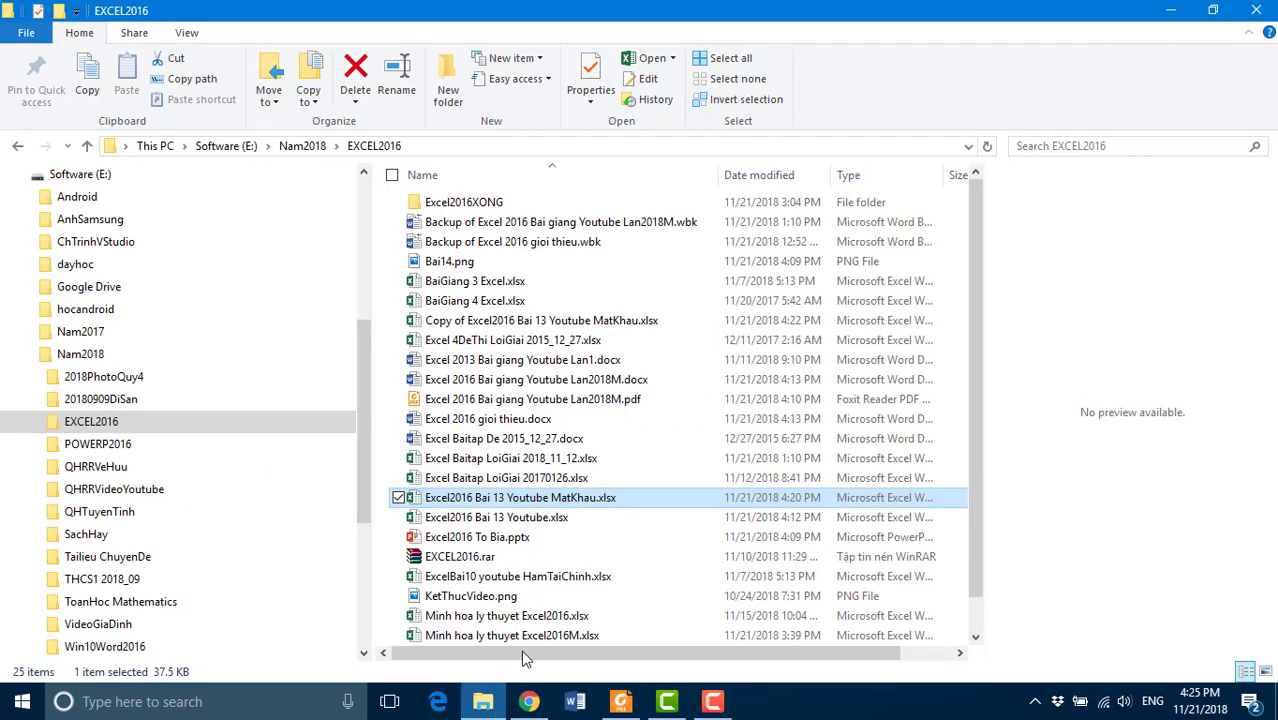
pyautogui.doubleClick(560, 501)
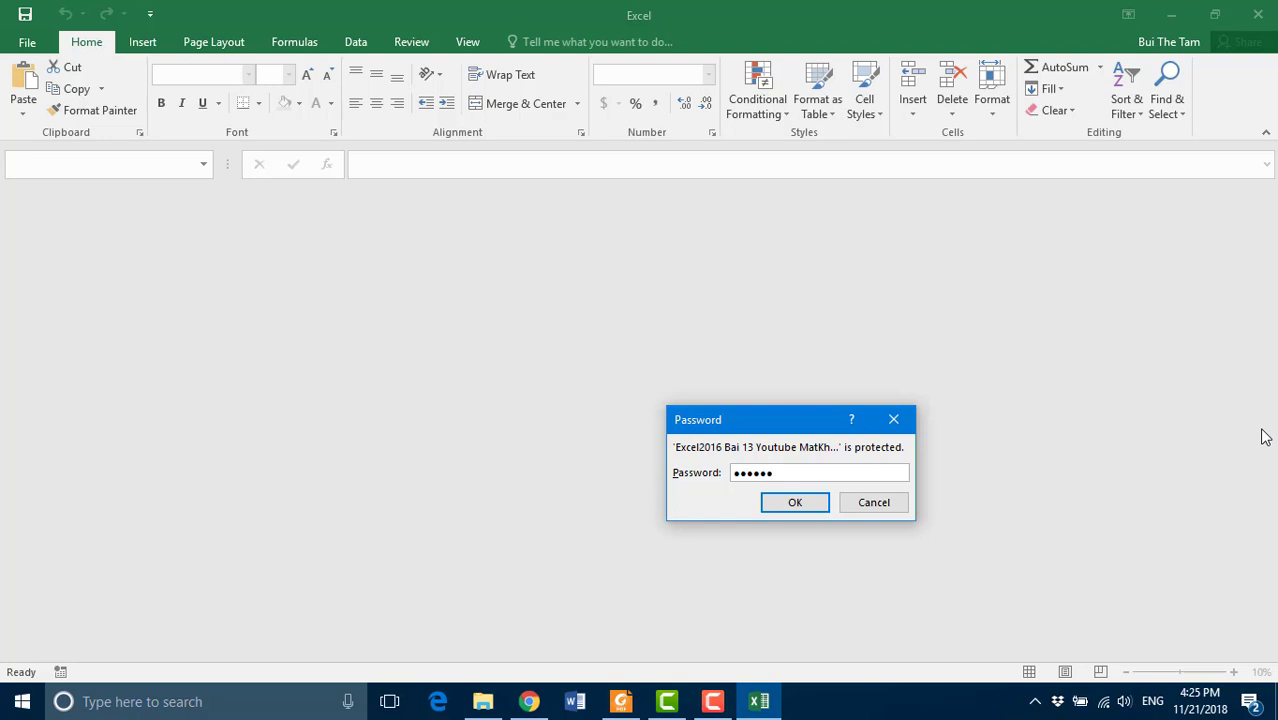
pyautogui.click(794, 502)
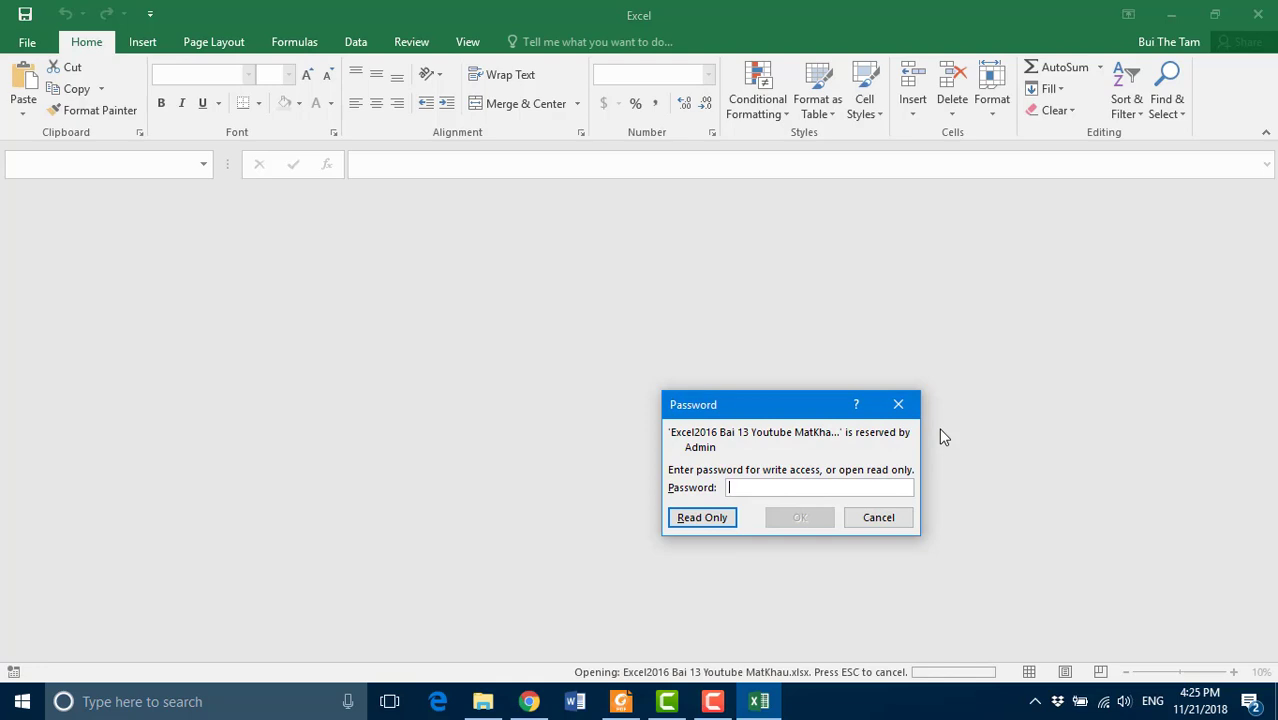
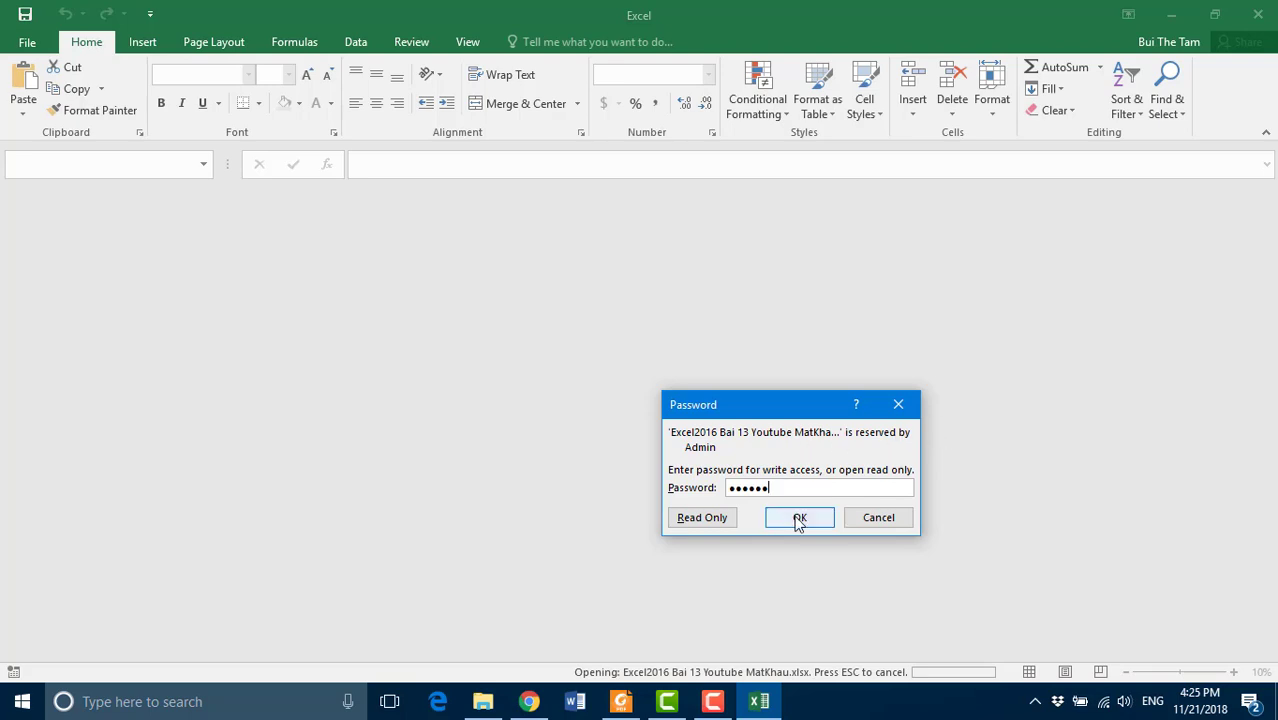
pyautogui.click(792, 517)
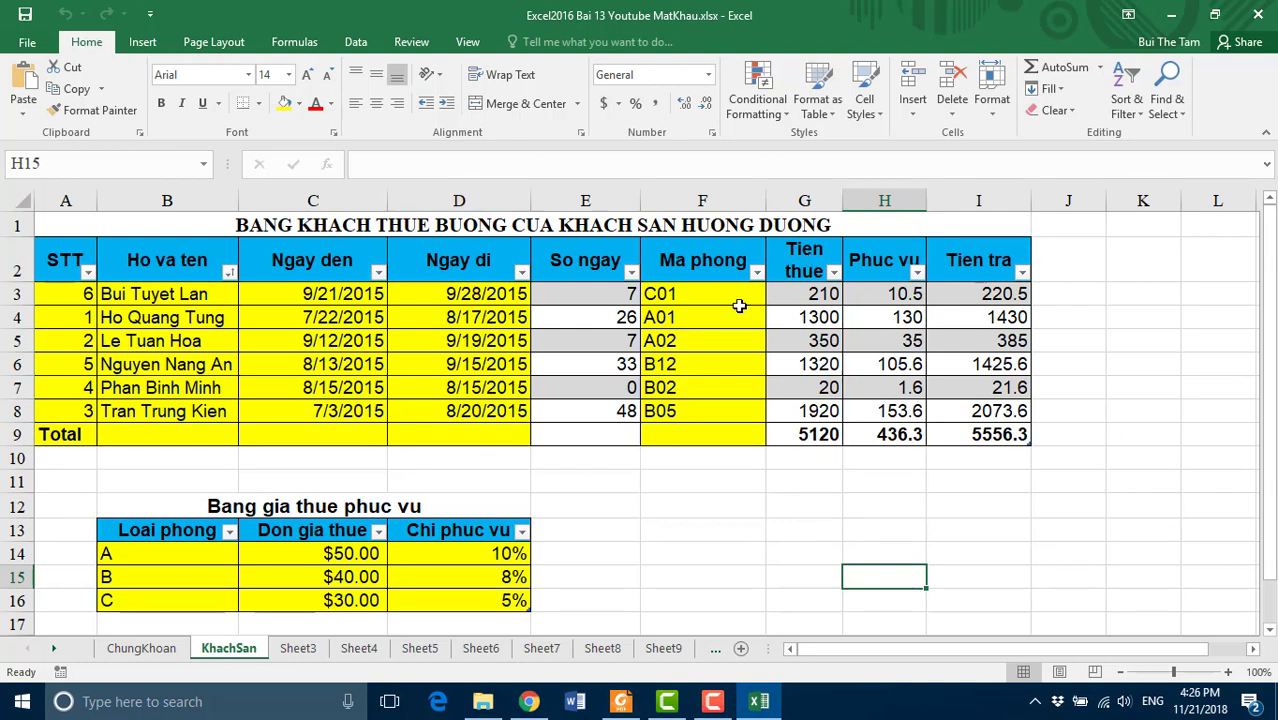
# Step: Clear the password to open in Save As General Options and save over MatKhau.xlsx
pyautogui.click(28, 44)
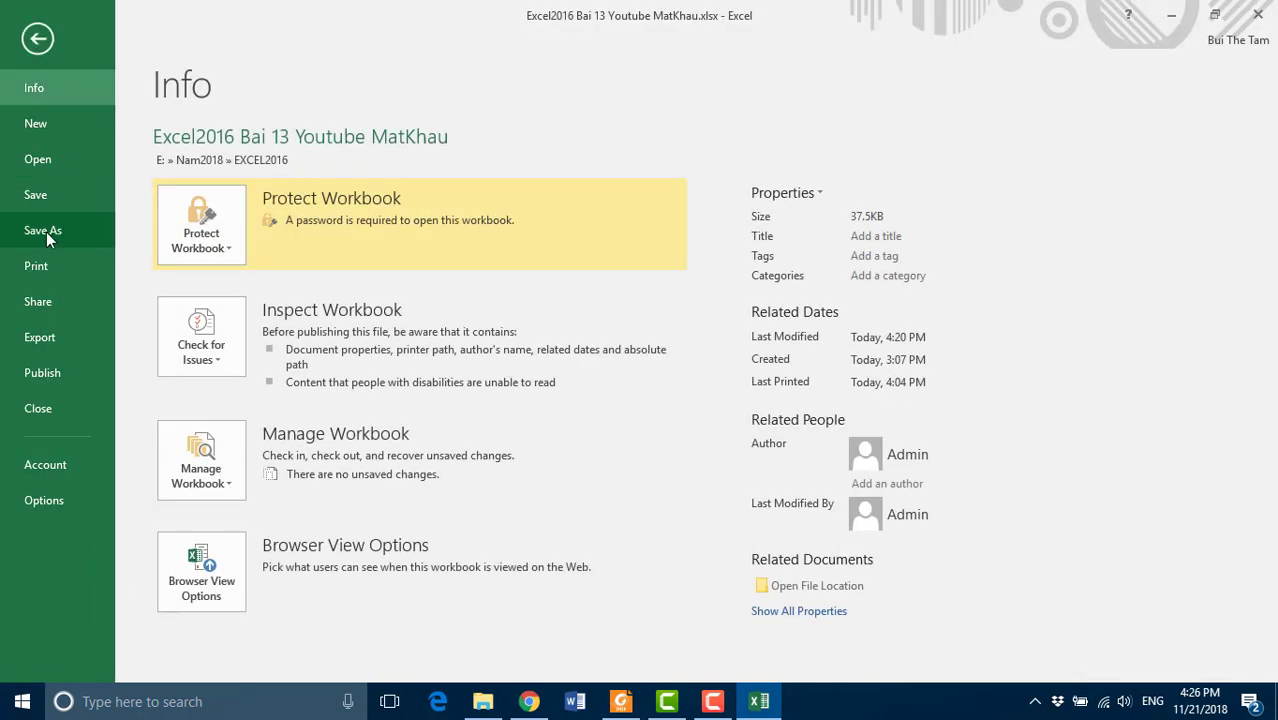
pyautogui.click(46, 232)
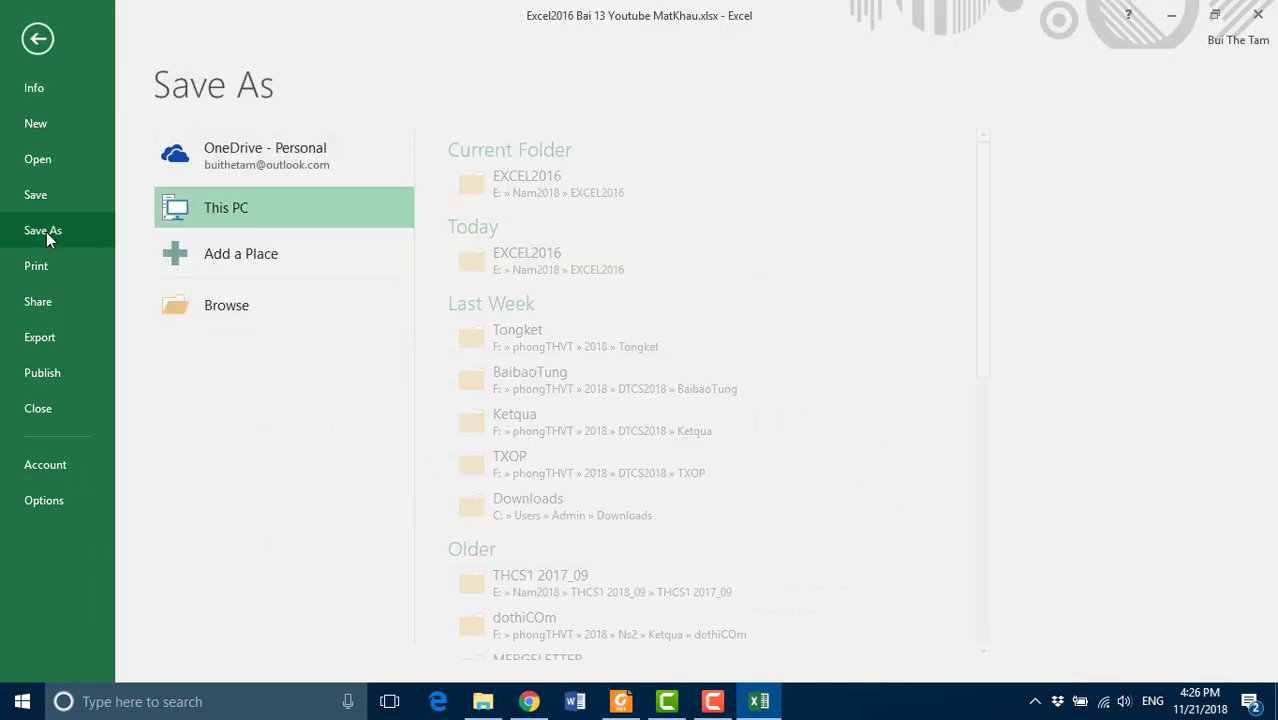
pyautogui.click(229, 309)
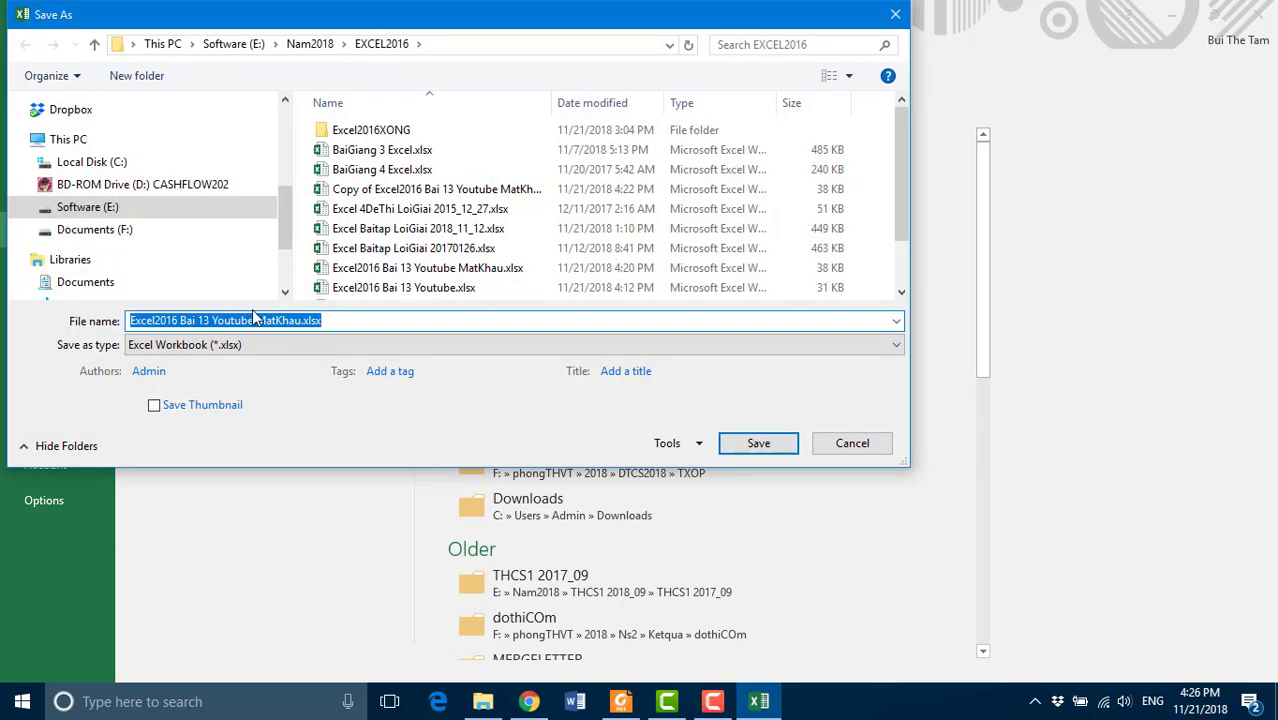
pyautogui.click(699, 445)
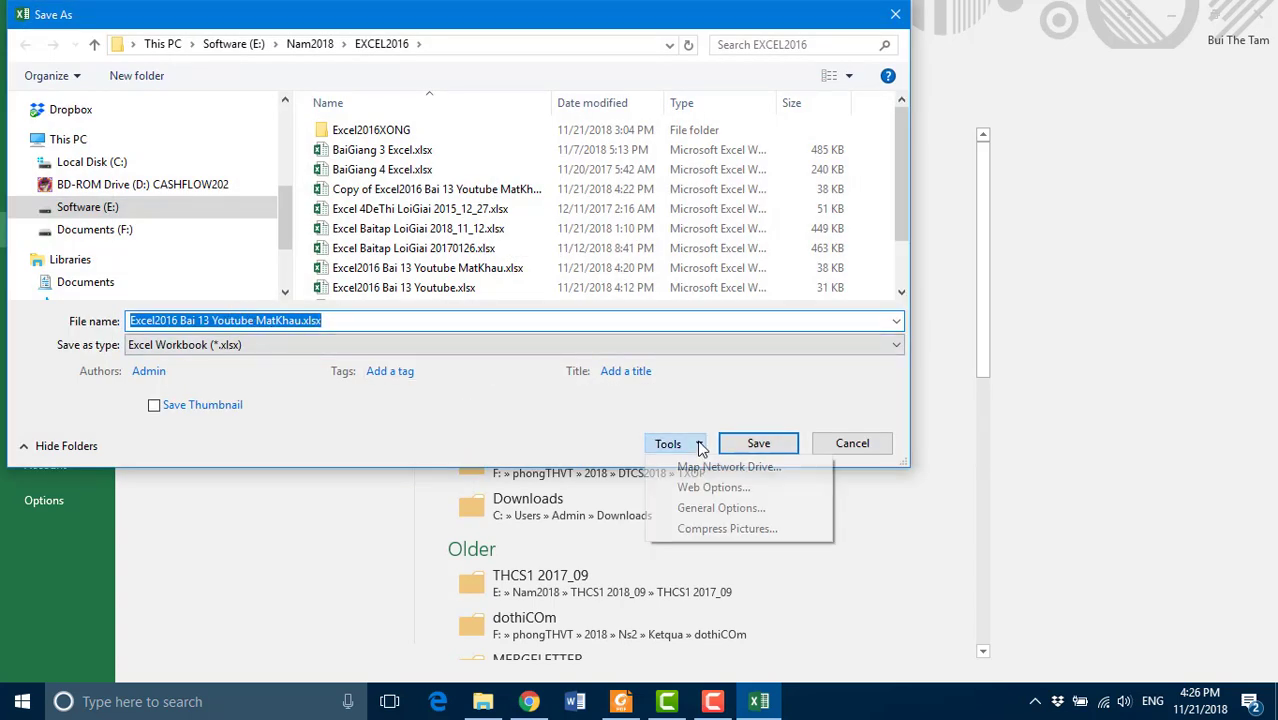
pyautogui.click(713, 508)
pyautogui.click(825, 460)
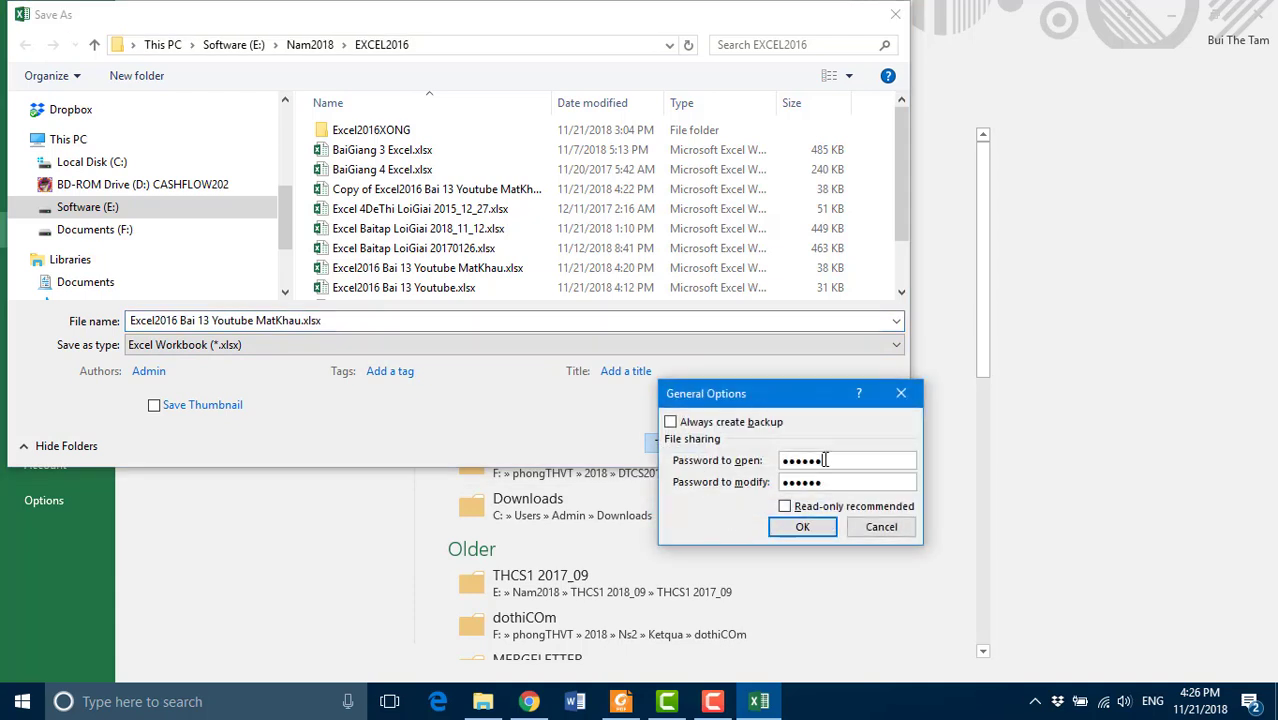
pyautogui.press('BackSpace')
pyautogui.press('BackSpace')
pyautogui.press('BackSpace')
pyautogui.press('BackSpace')
pyautogui.press('BackSpace')
pyautogui.press('BackSpace')
pyautogui.click(829, 482)
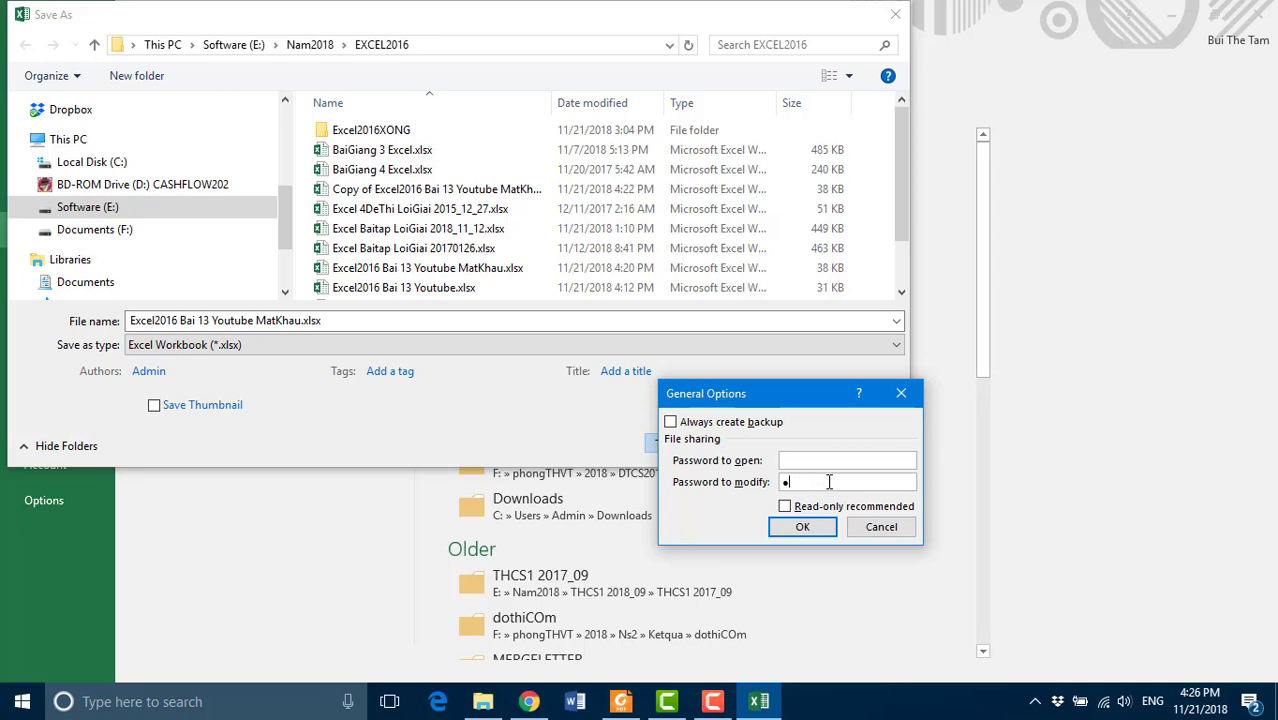
pyautogui.click(802, 527)
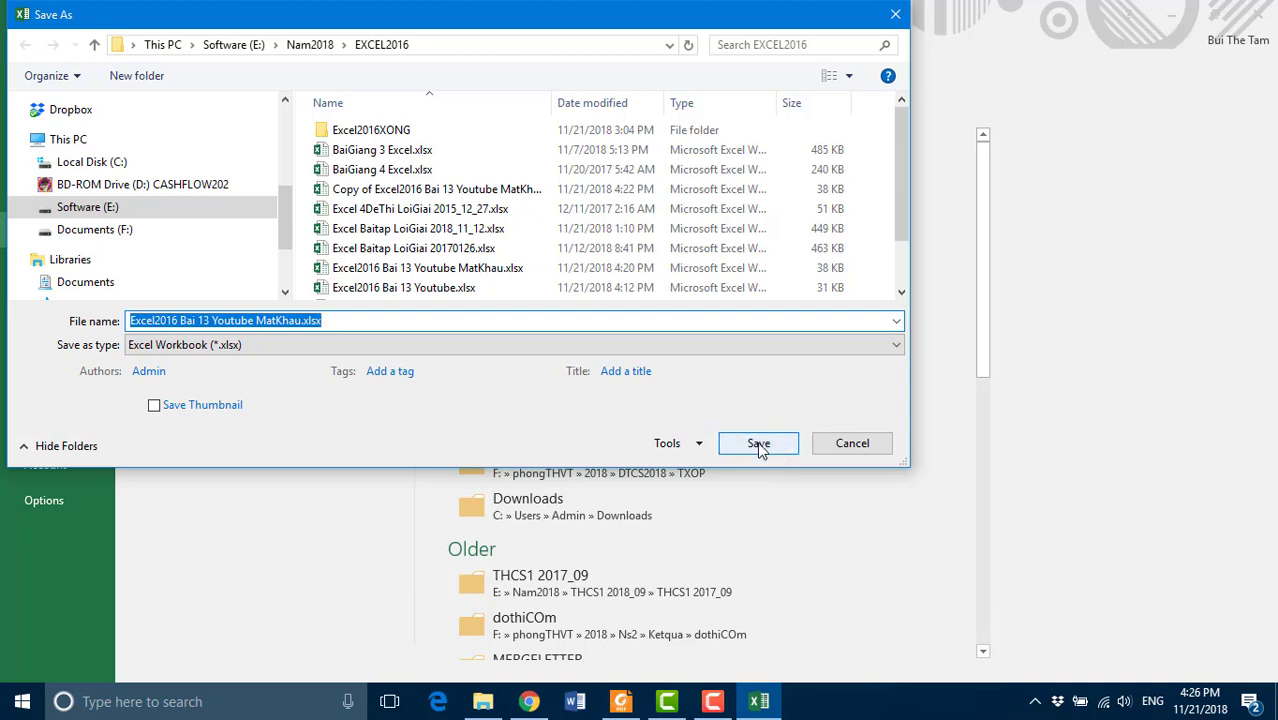
pyautogui.click(758, 443)
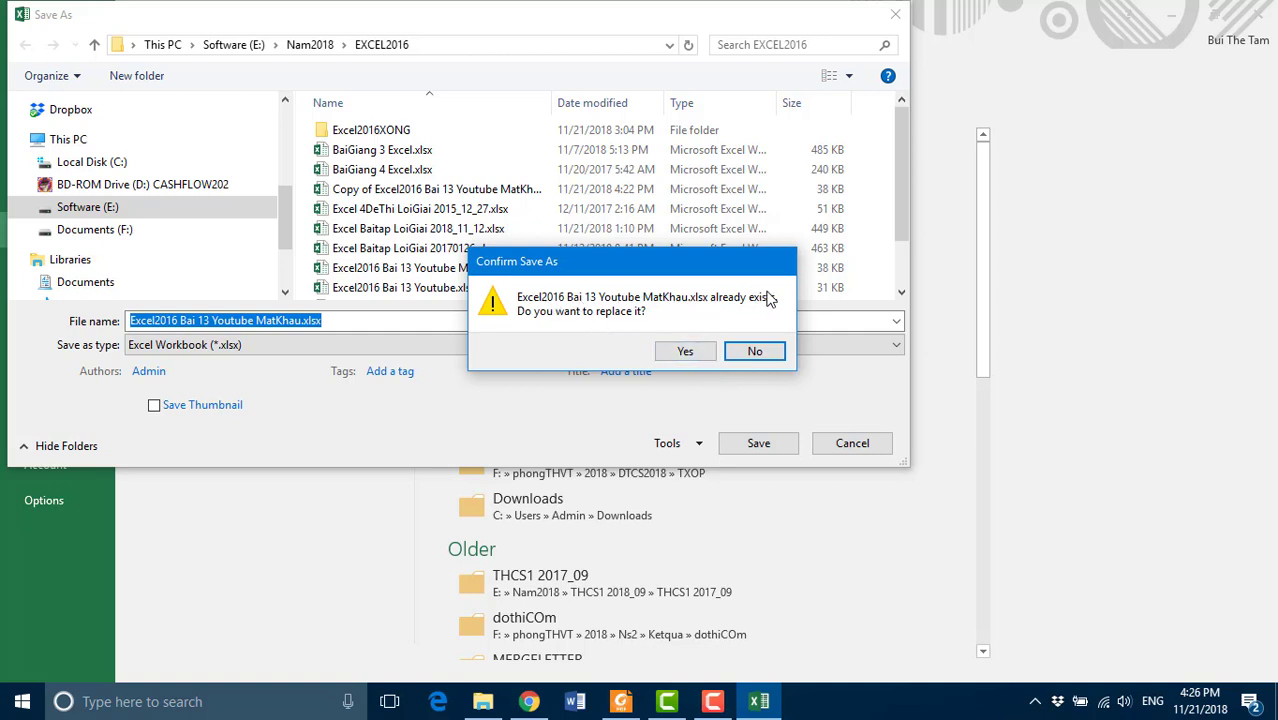
pyautogui.click(685, 353)
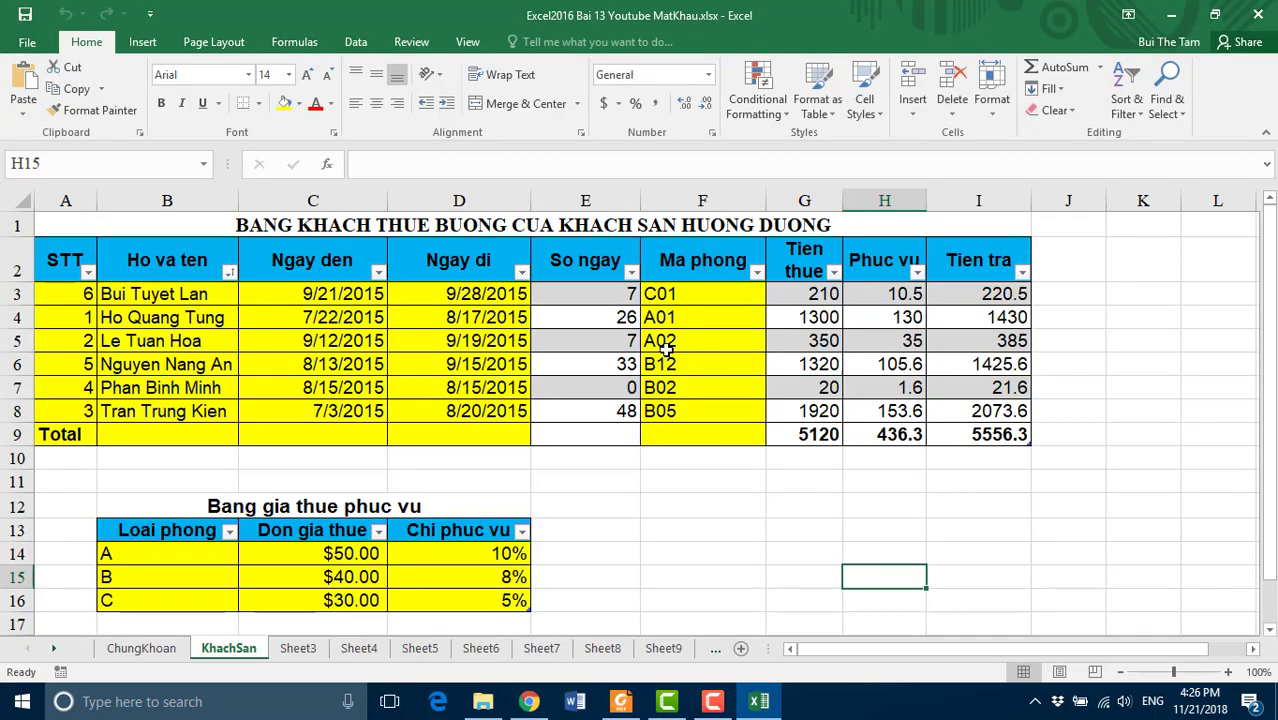
# Step: Reopen MatKhau without a password, check the ChungKhoan and KhachSan sheets, then close Excel
pyautogui.click(1258, 14)
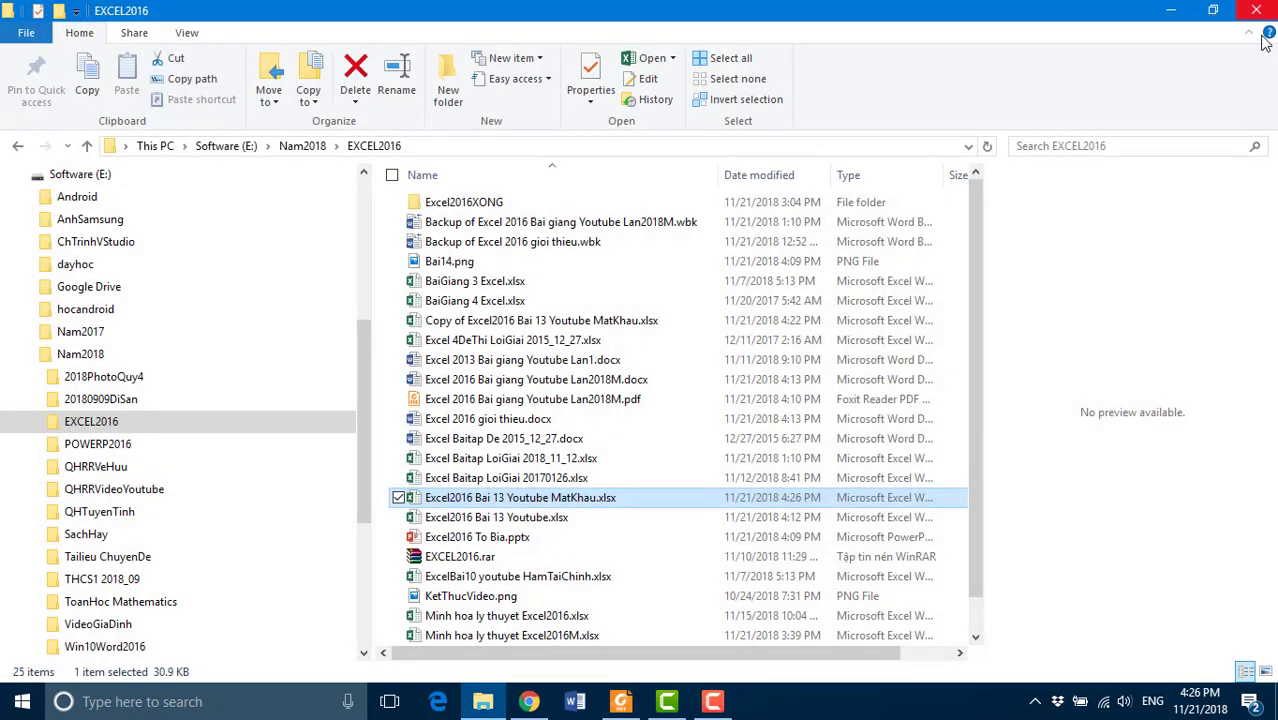
pyautogui.doubleClick(530, 500)
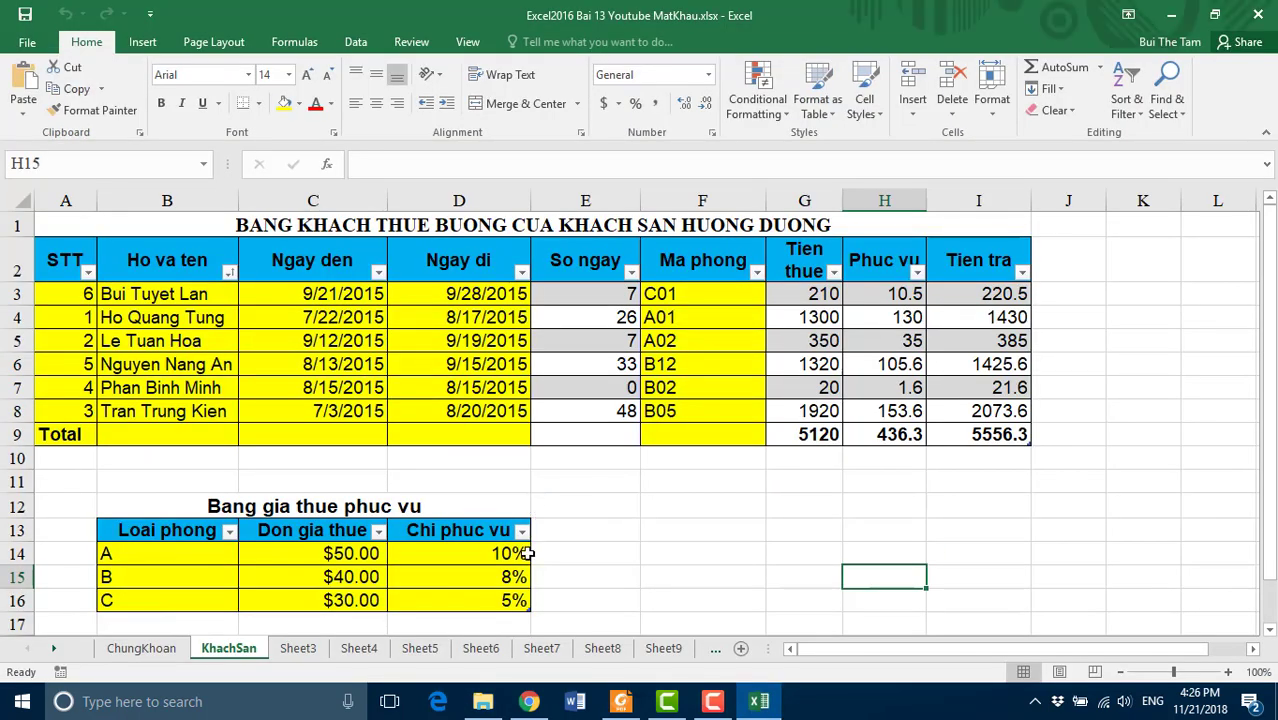
pyautogui.click(150, 655)
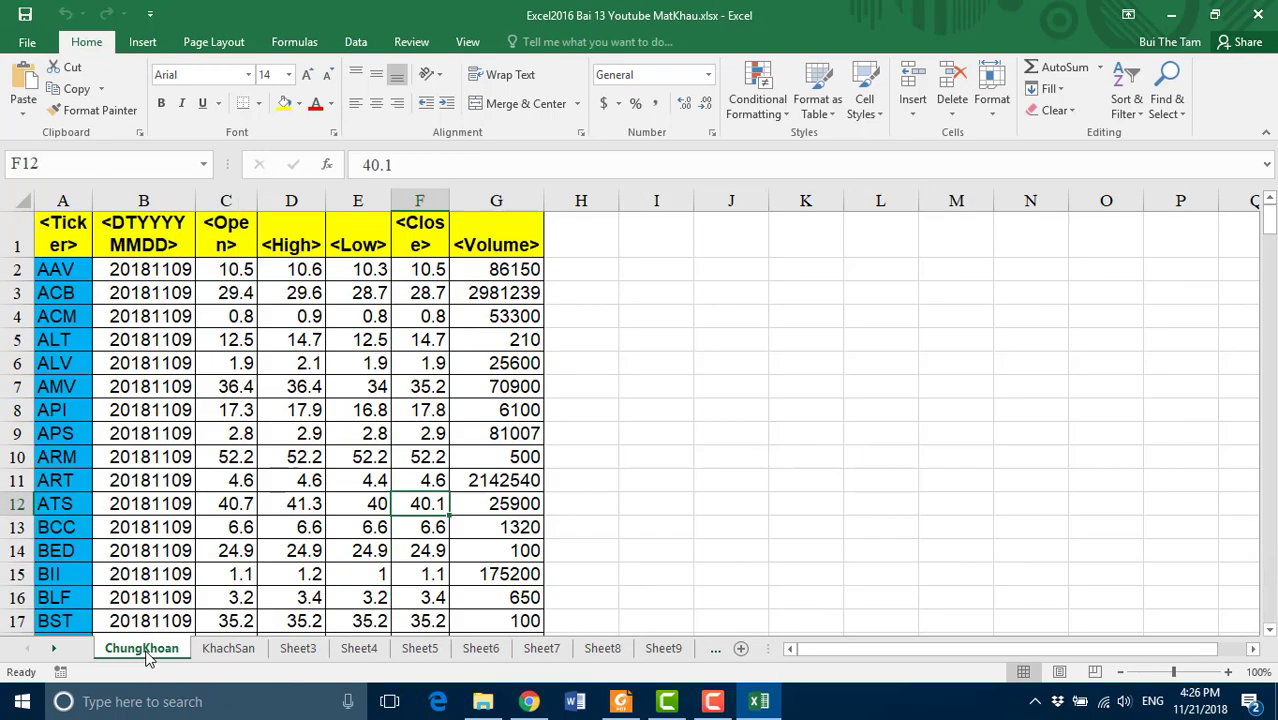
pyautogui.click(229, 648)
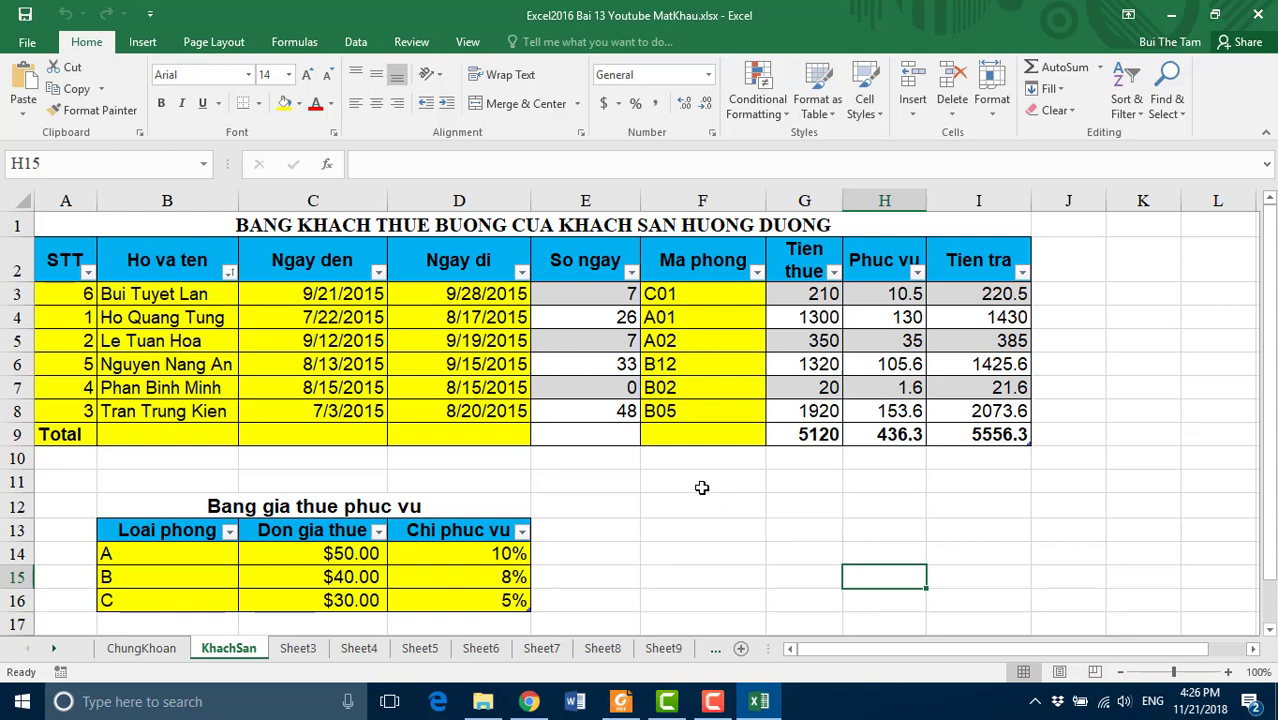
pyautogui.click(1259, 15)
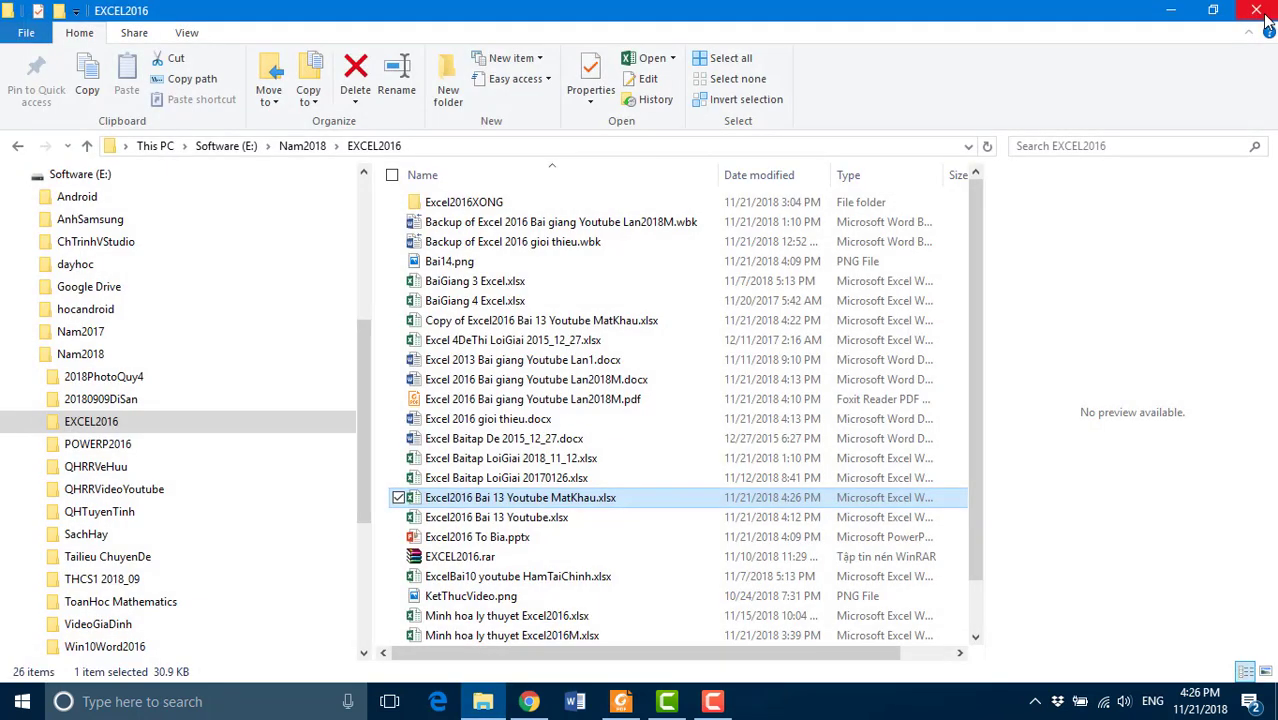
# Step: Open Excel2016 Bai 13 Youtube.xlsx, glance at the lesson notes PDF, then return to the workbook
pyautogui.doubleClick(505, 518)
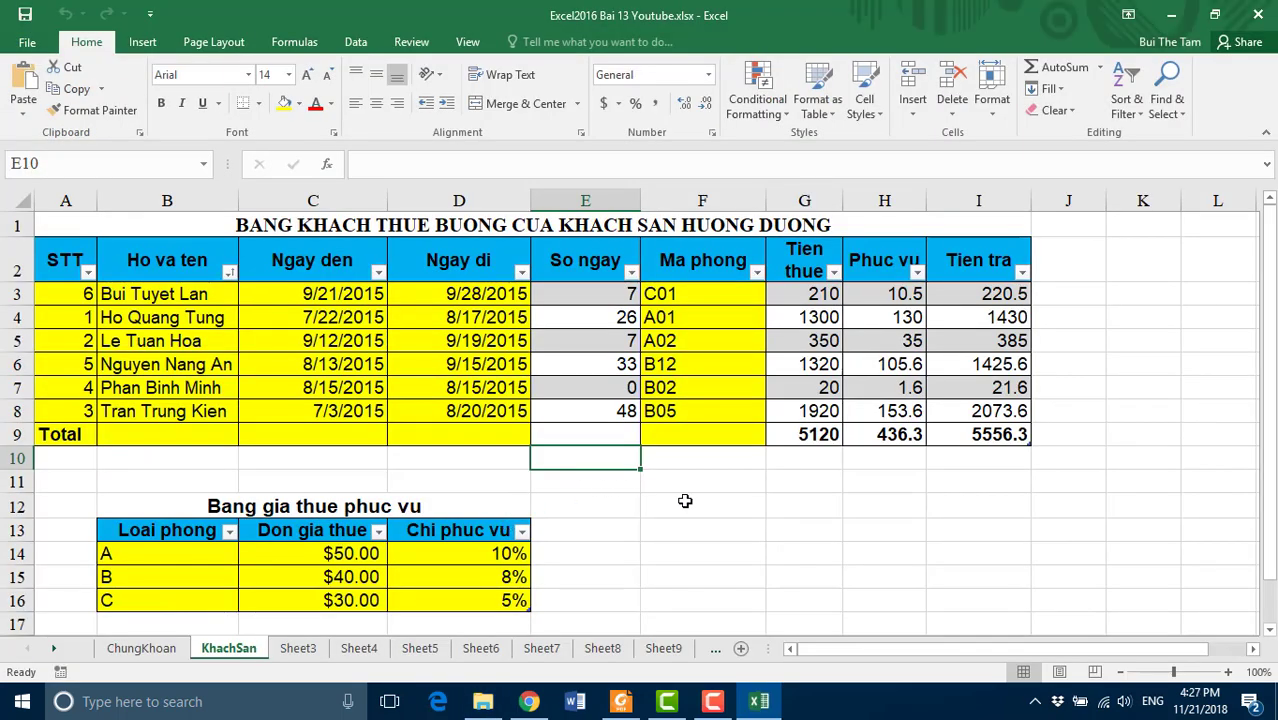
pyautogui.click(687, 501)
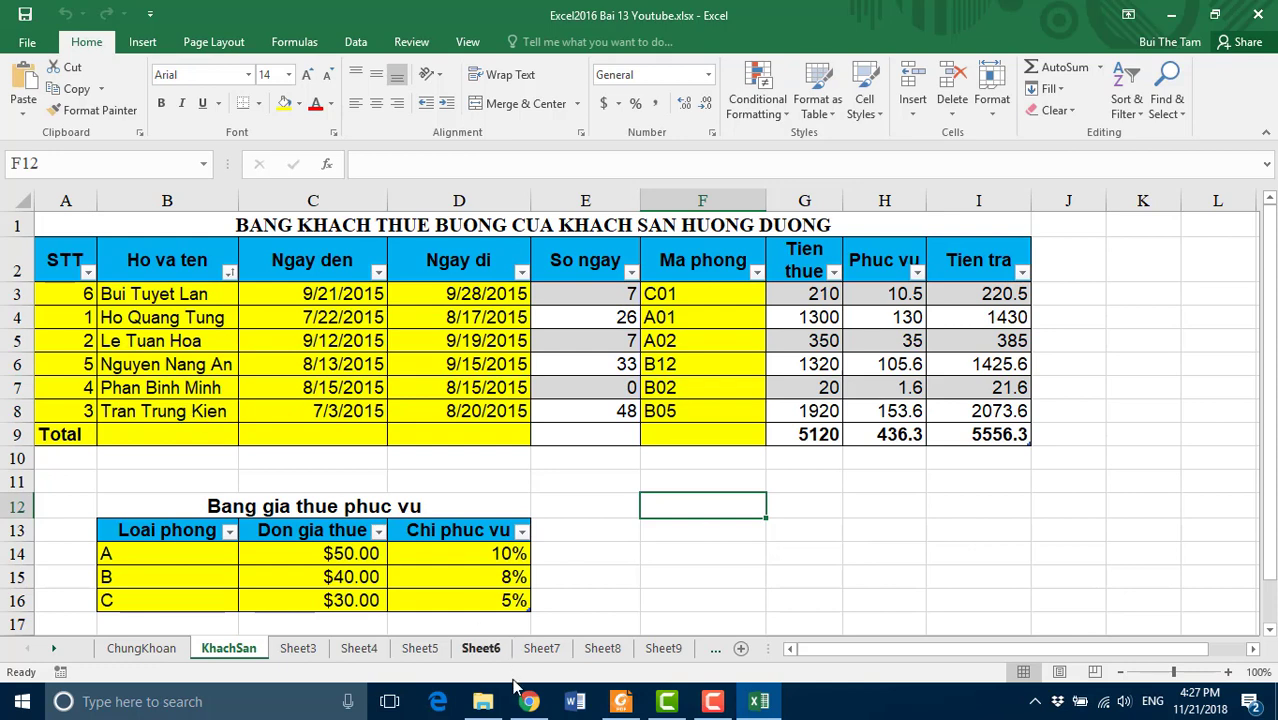
pyautogui.moveTo(529, 702)
pyautogui.click(620, 702)
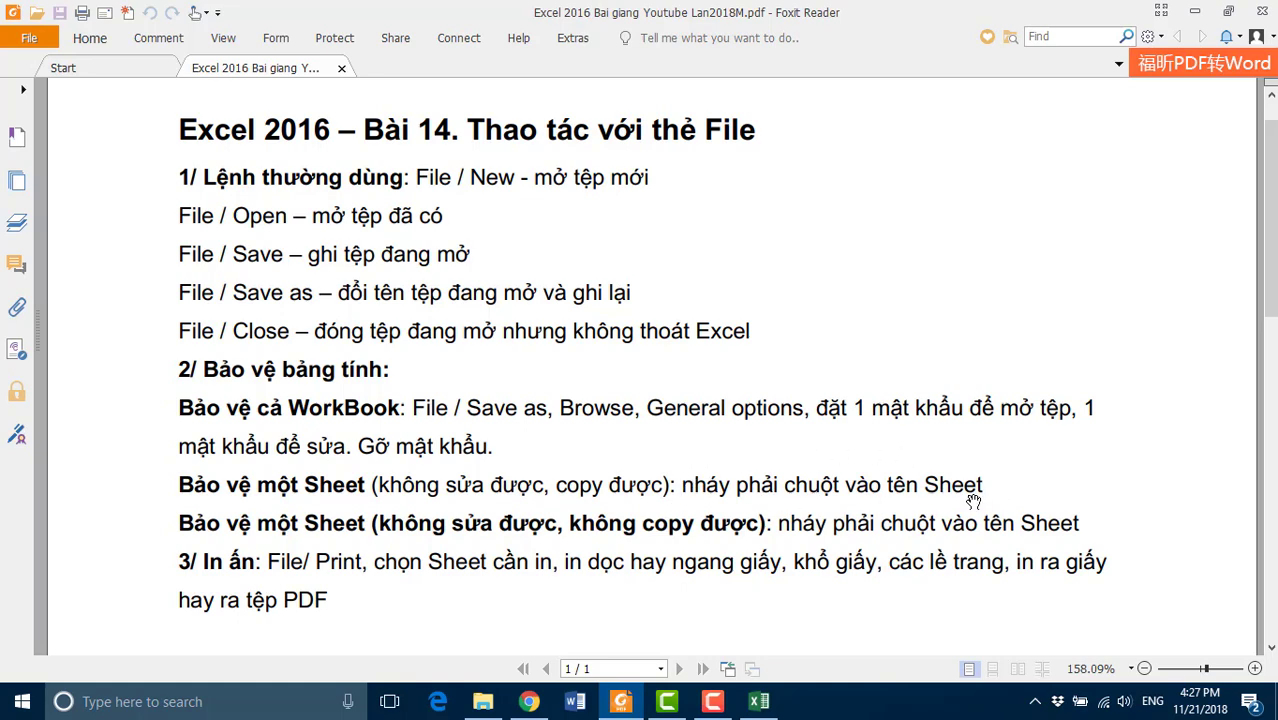
pyautogui.moveTo(758, 705)
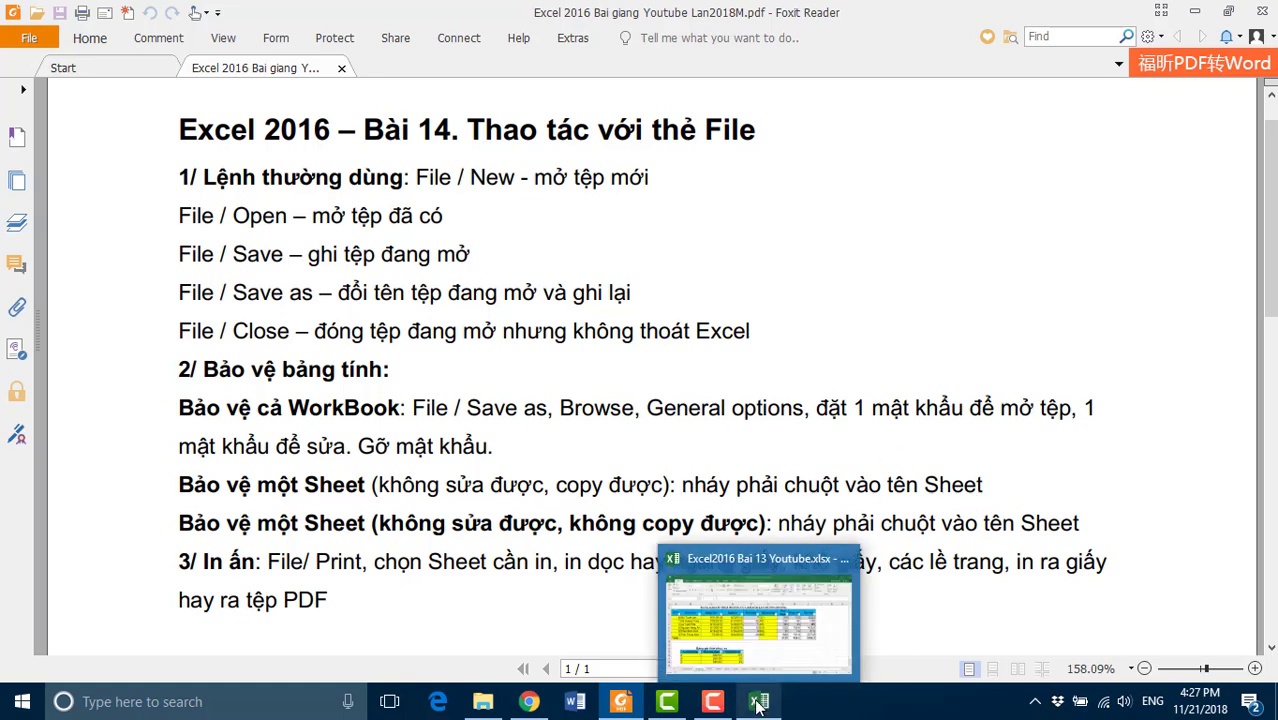
pyautogui.click(752, 640)
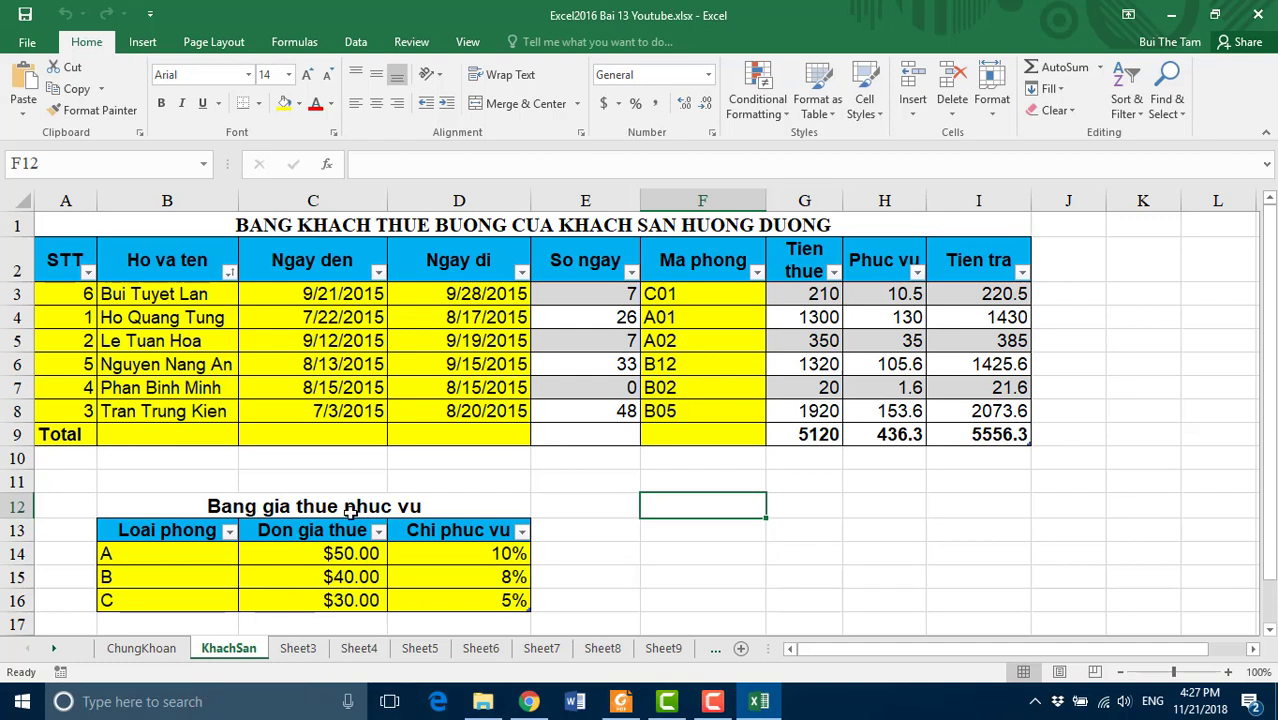
# Step: Protect the KhachSan sheet with a confirmed password, allowing locked cells to be selected
pyautogui.rightClick(224, 654)
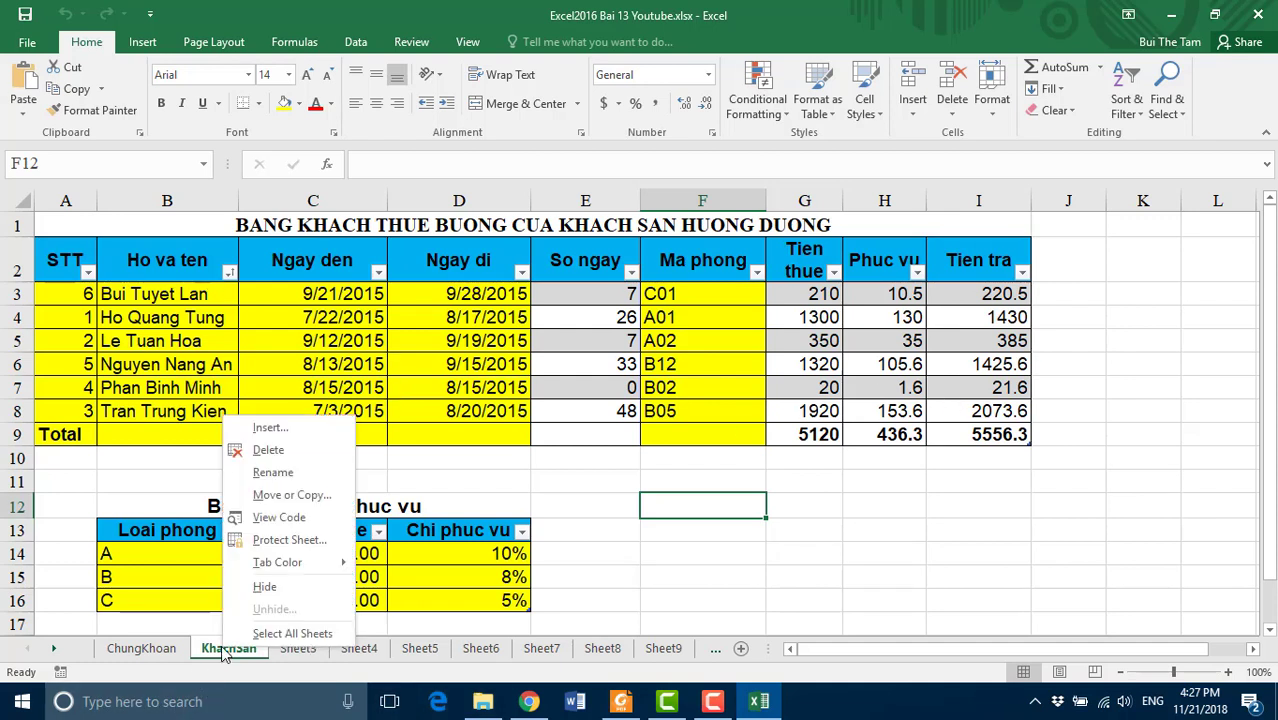
pyautogui.click(296, 543)
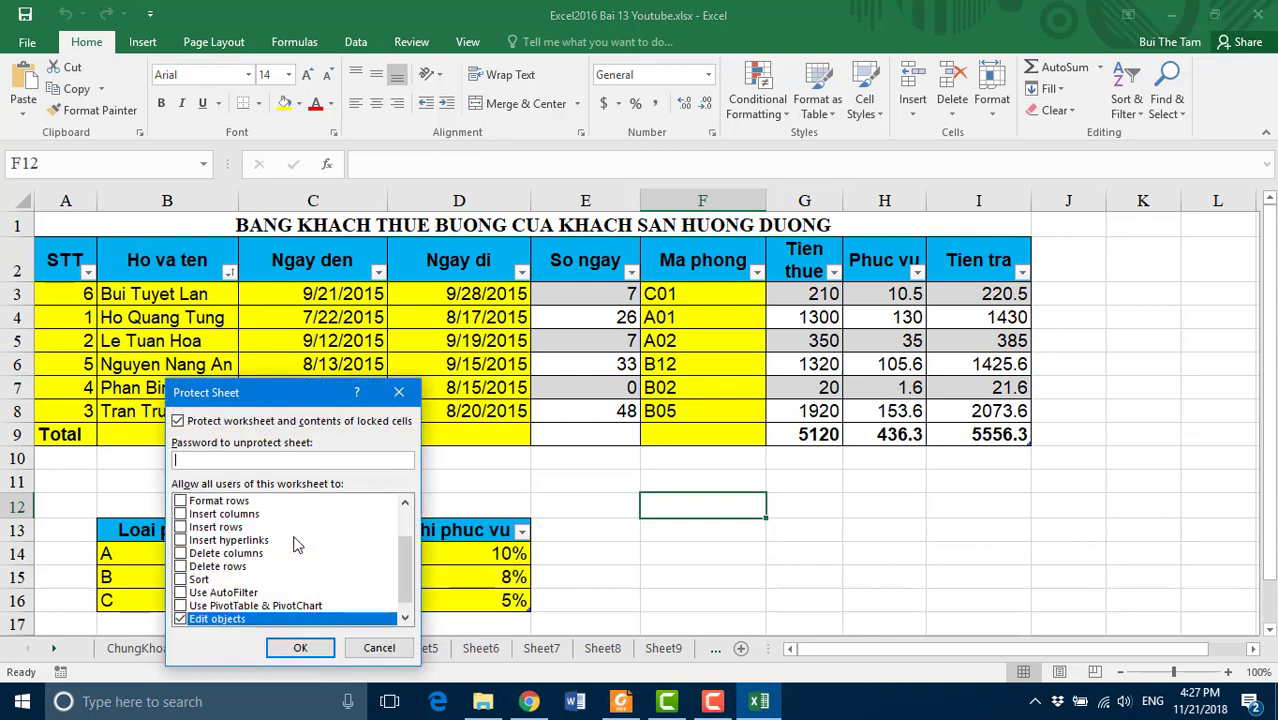
pyautogui.moveTo(278, 398); pyautogui.dragTo(973, 187)
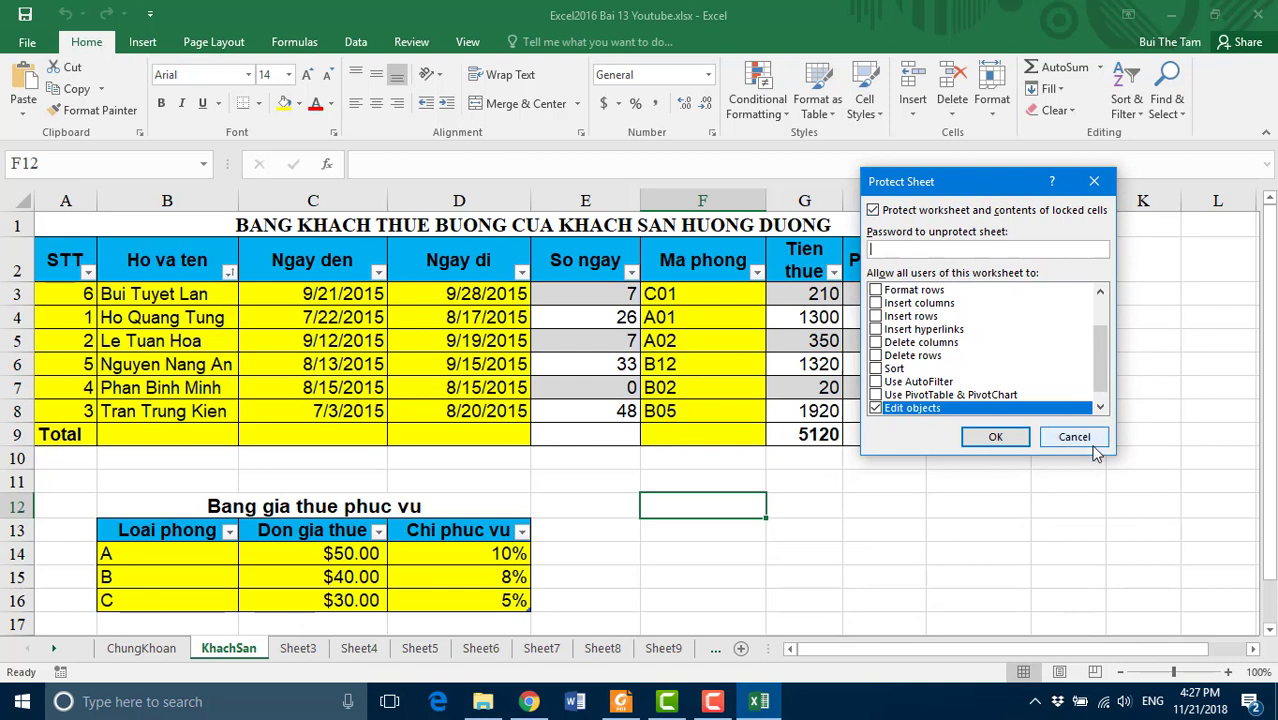
pyautogui.scroll(1, 1100, 300)
pyautogui.scroll(1, 1100, 295)
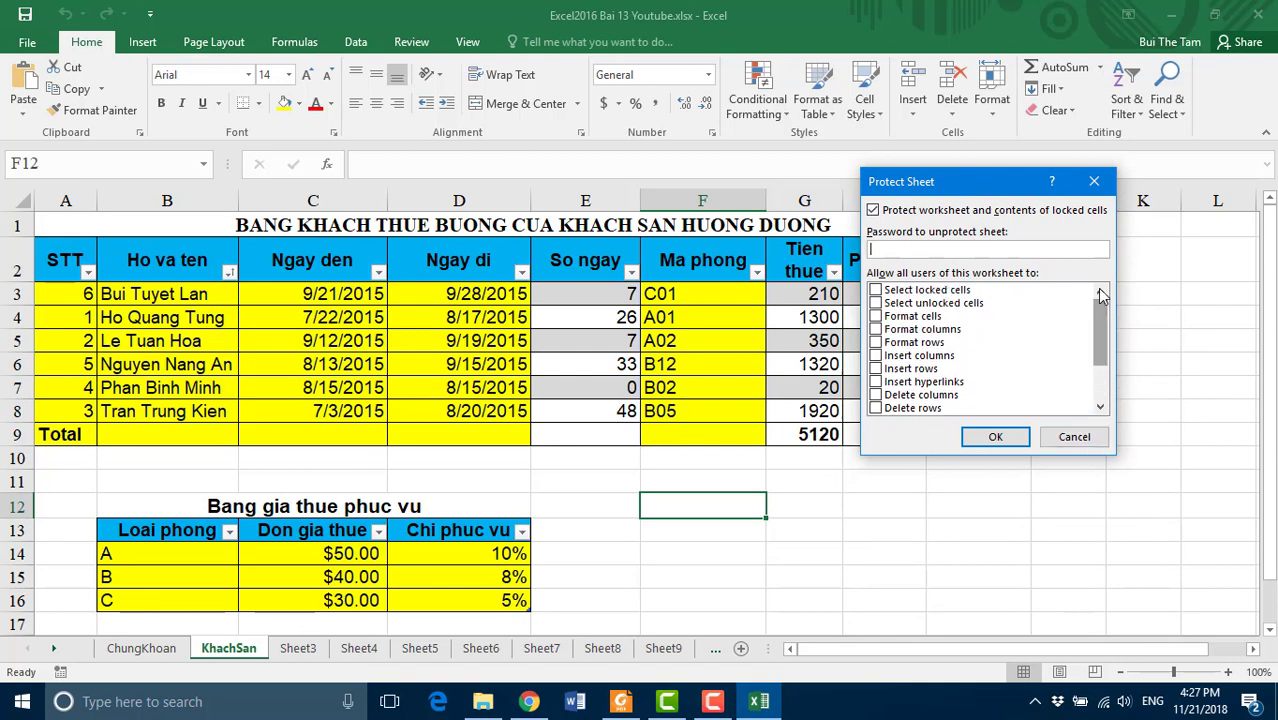
pyautogui.click(876, 290)
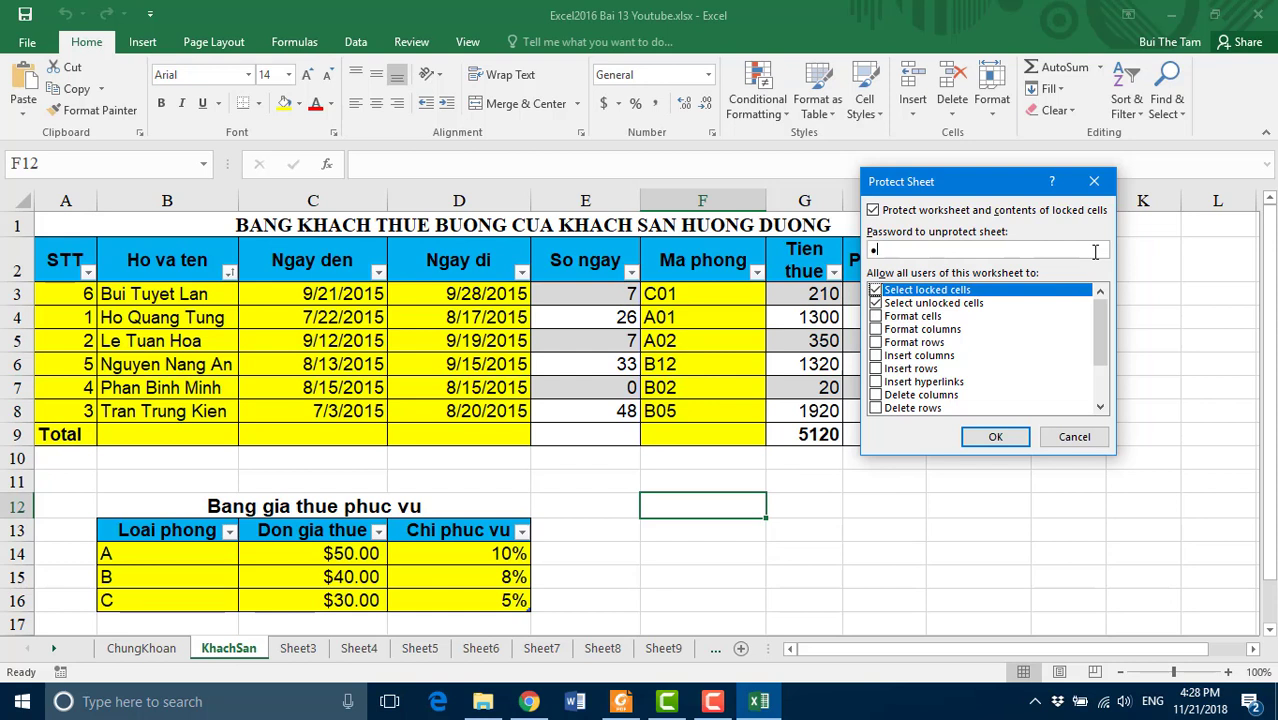
pyautogui.click(995, 437)
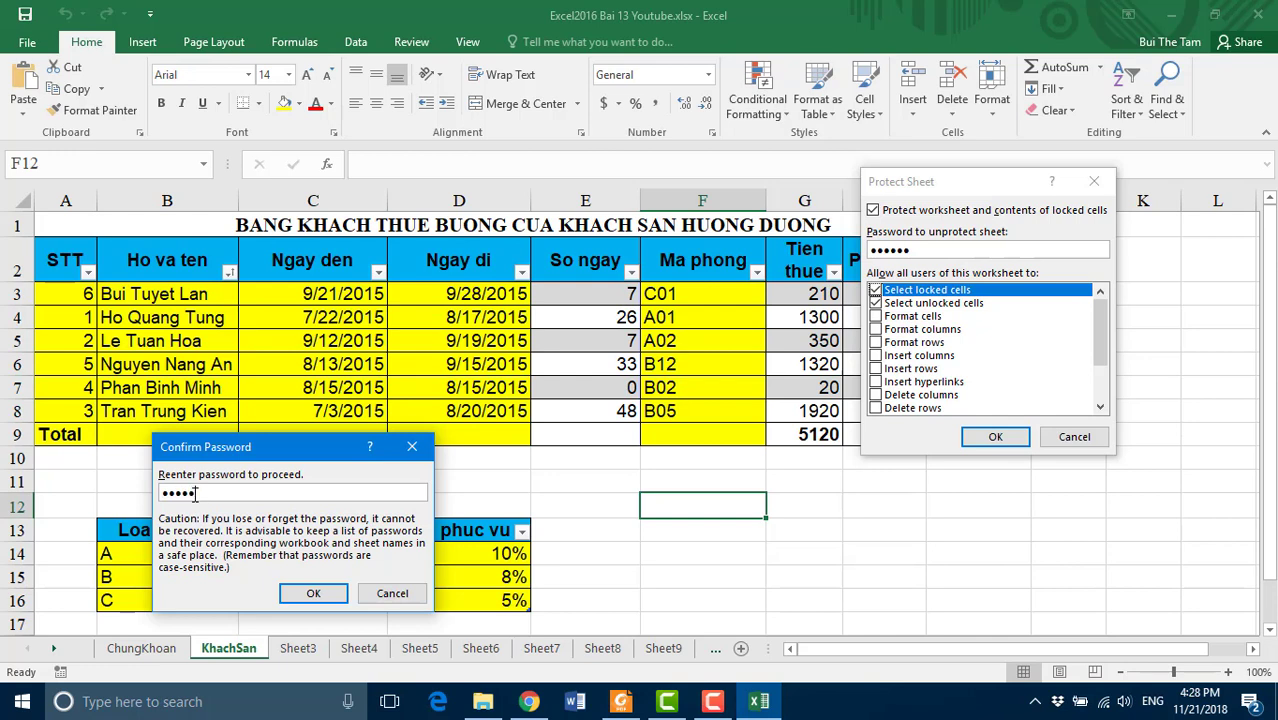
pyautogui.click(313, 593)
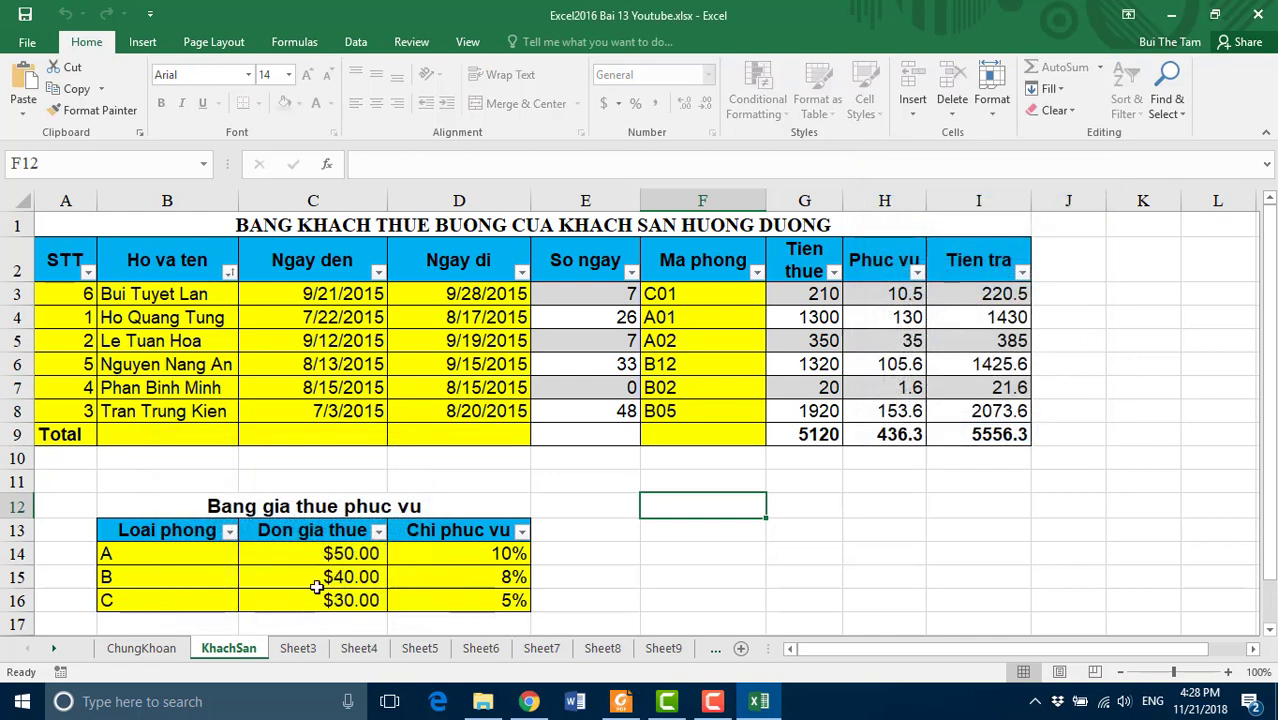
pyautogui.click(750, 572)
pyautogui.click(639, 537)
# Step: Save and close Excel2016 Bai 13 Youtube.xlsx
pyautogui.click(747, 540)
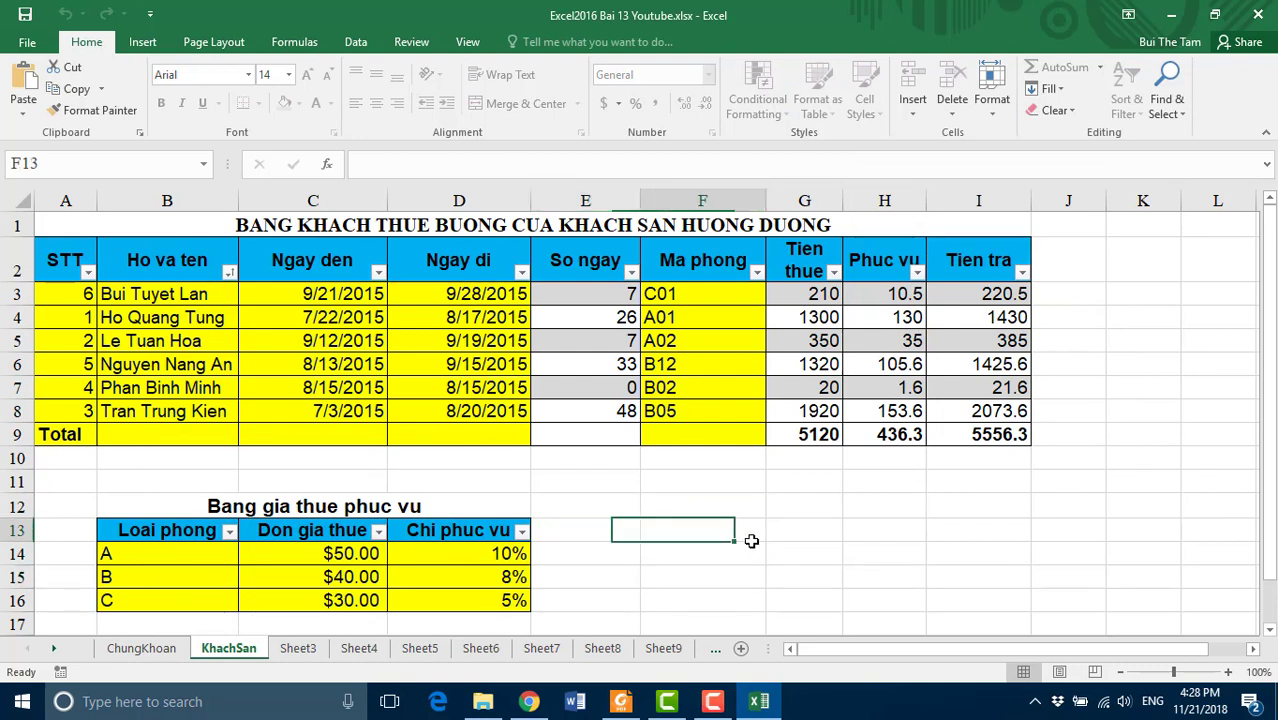
pyautogui.click(1259, 16)
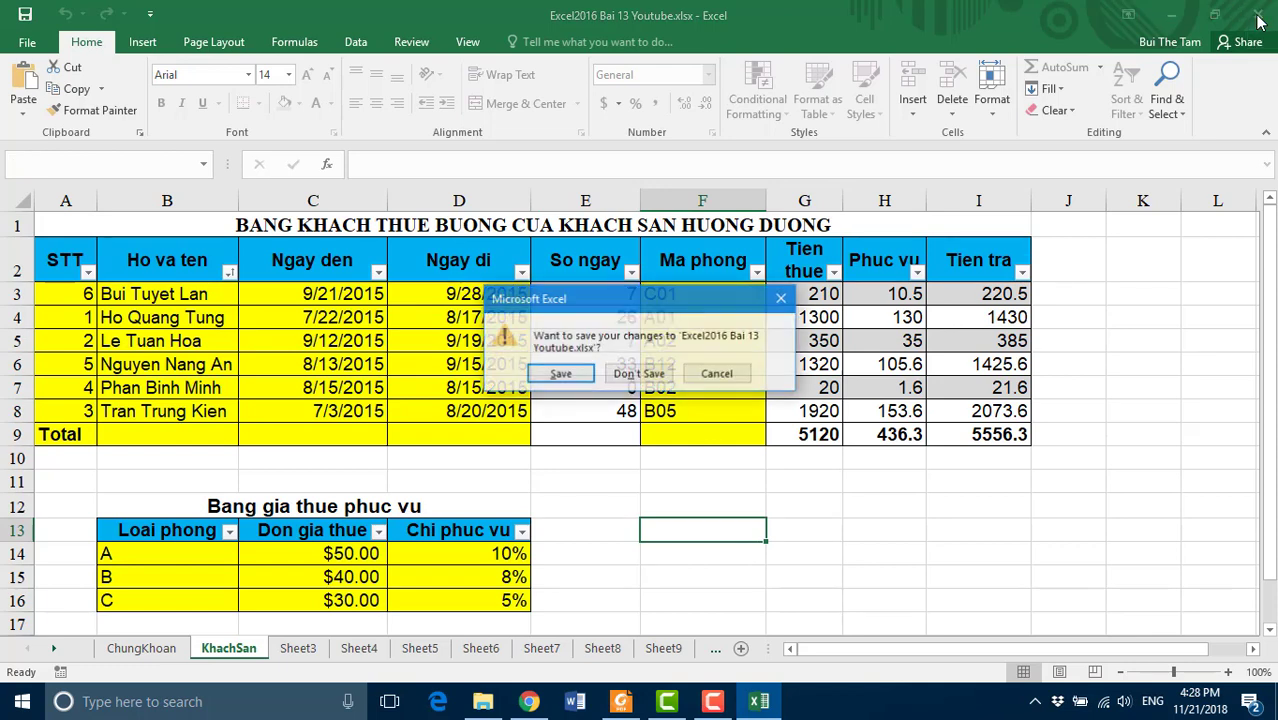
pyautogui.click(560, 374)
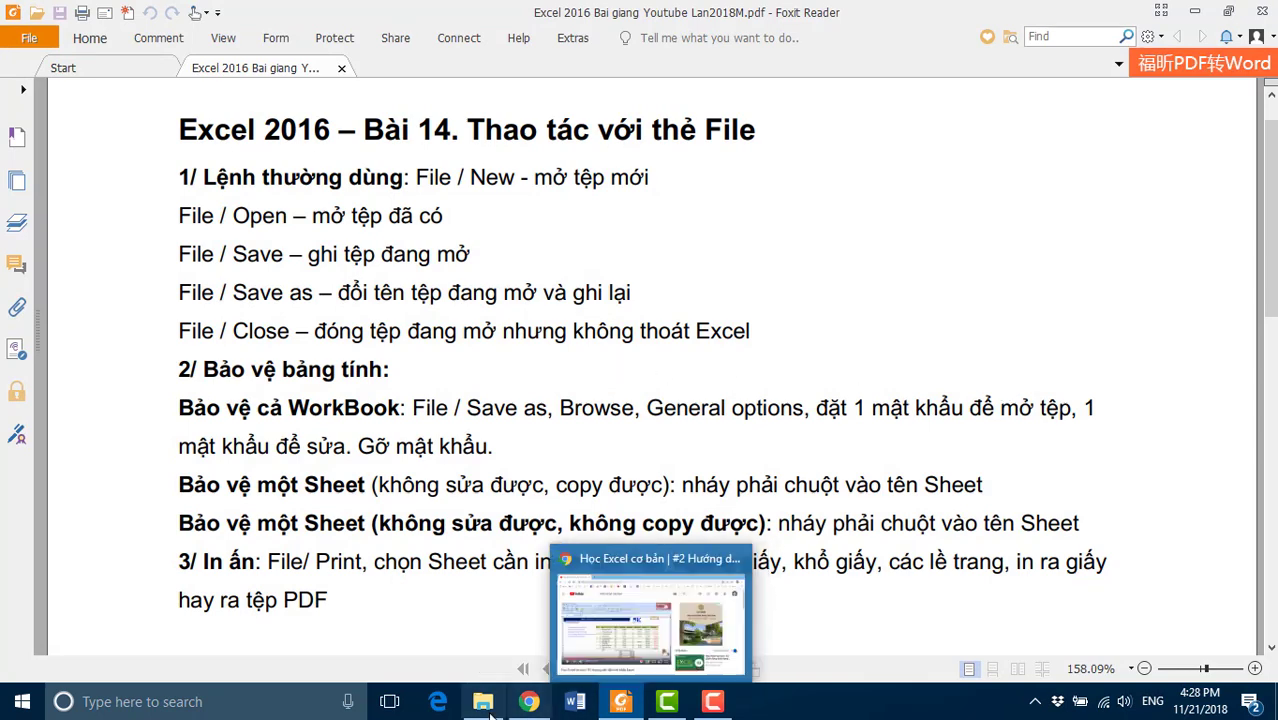
# Step: Reopen the workbook and try editing cell G12, triggering the protected-sheet warning
pyautogui.click(485, 704)
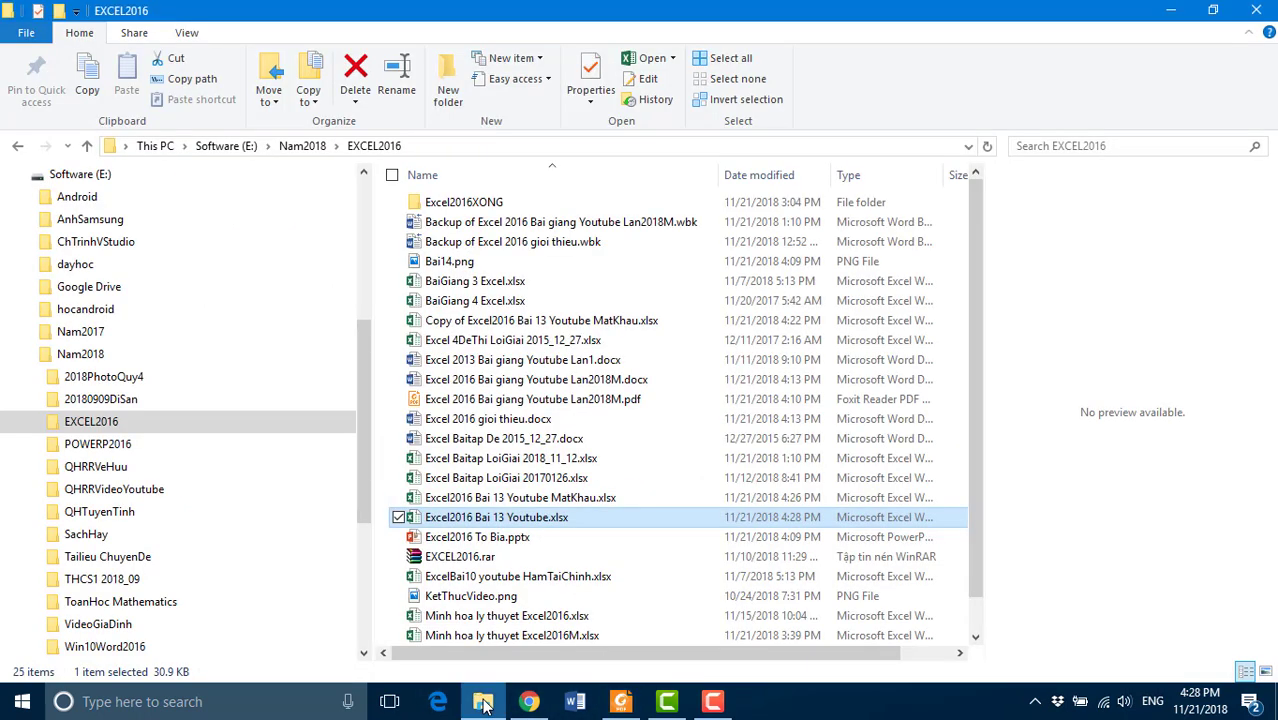
pyautogui.doubleClick(527, 518)
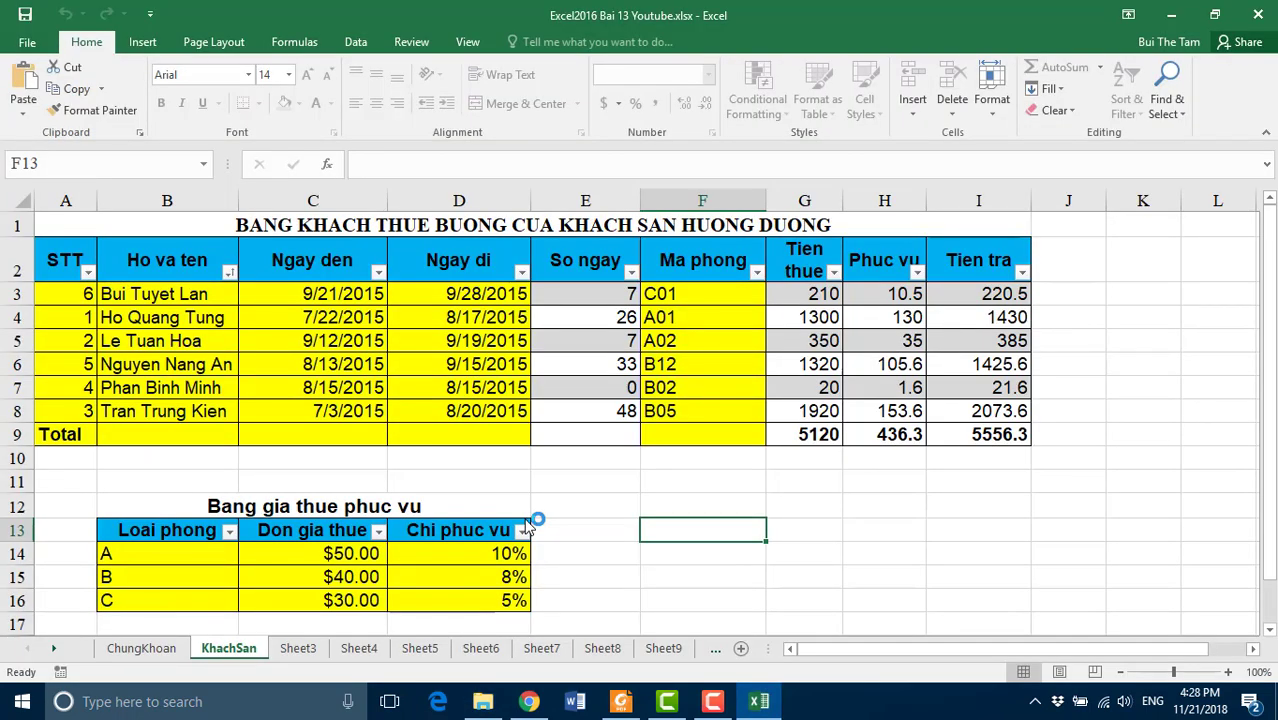
pyautogui.click(773, 503)
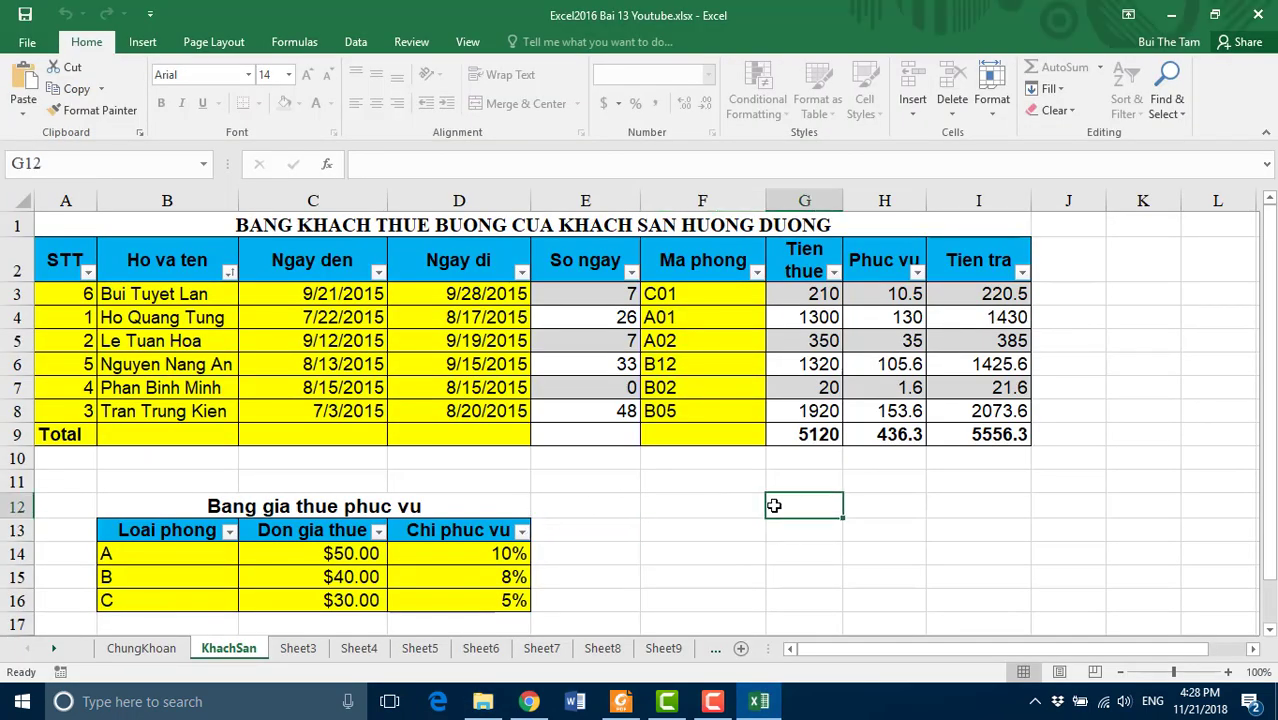
pyautogui.doubleClick(832, 520)
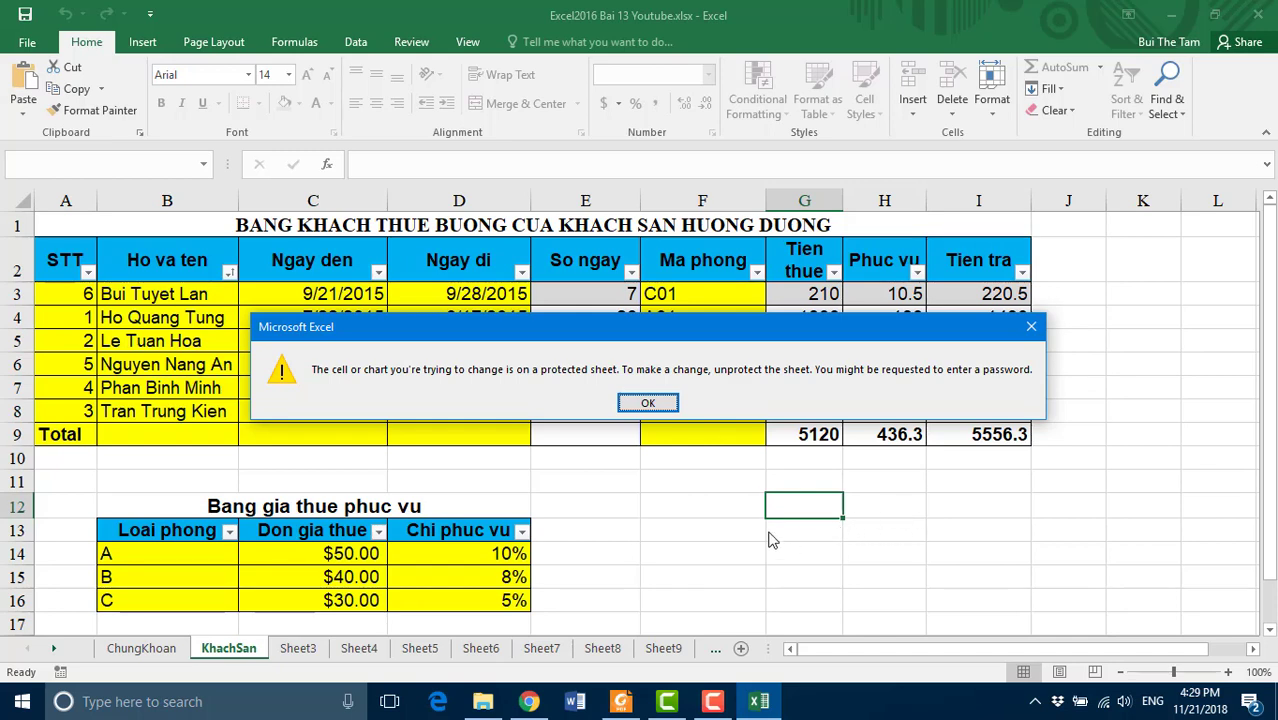
pyautogui.click(649, 402)
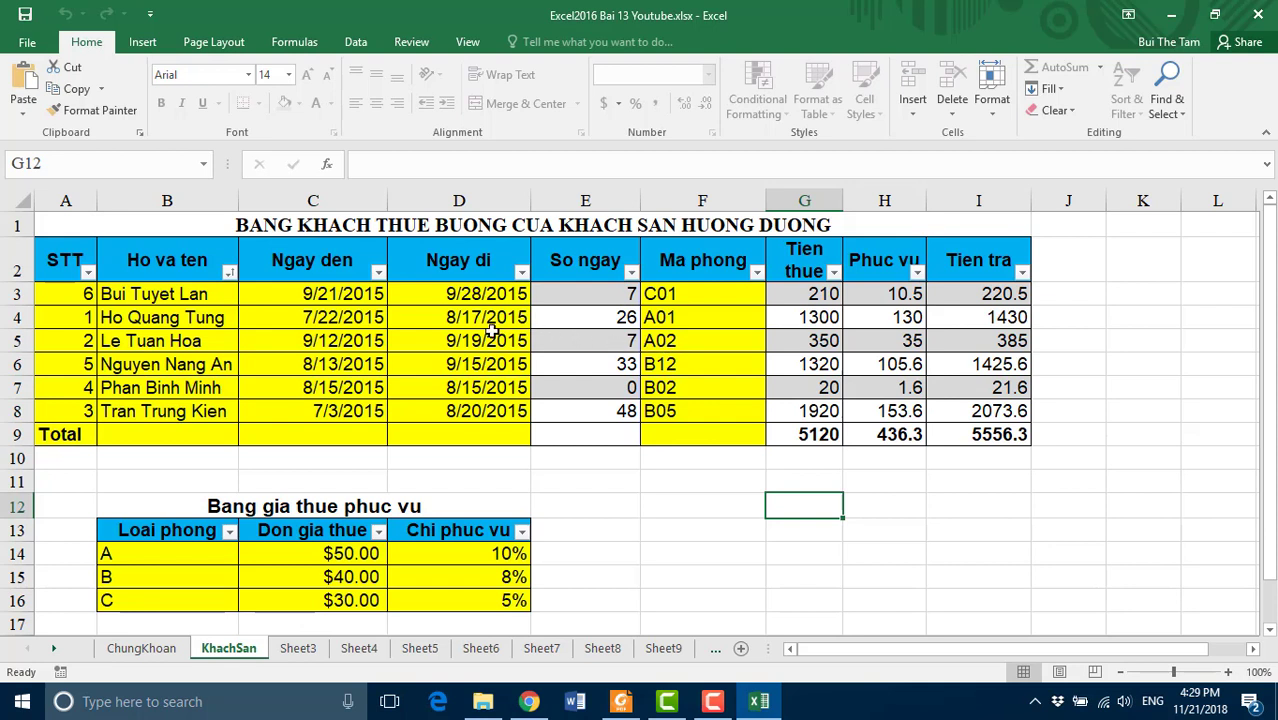
pyautogui.click(162, 436)
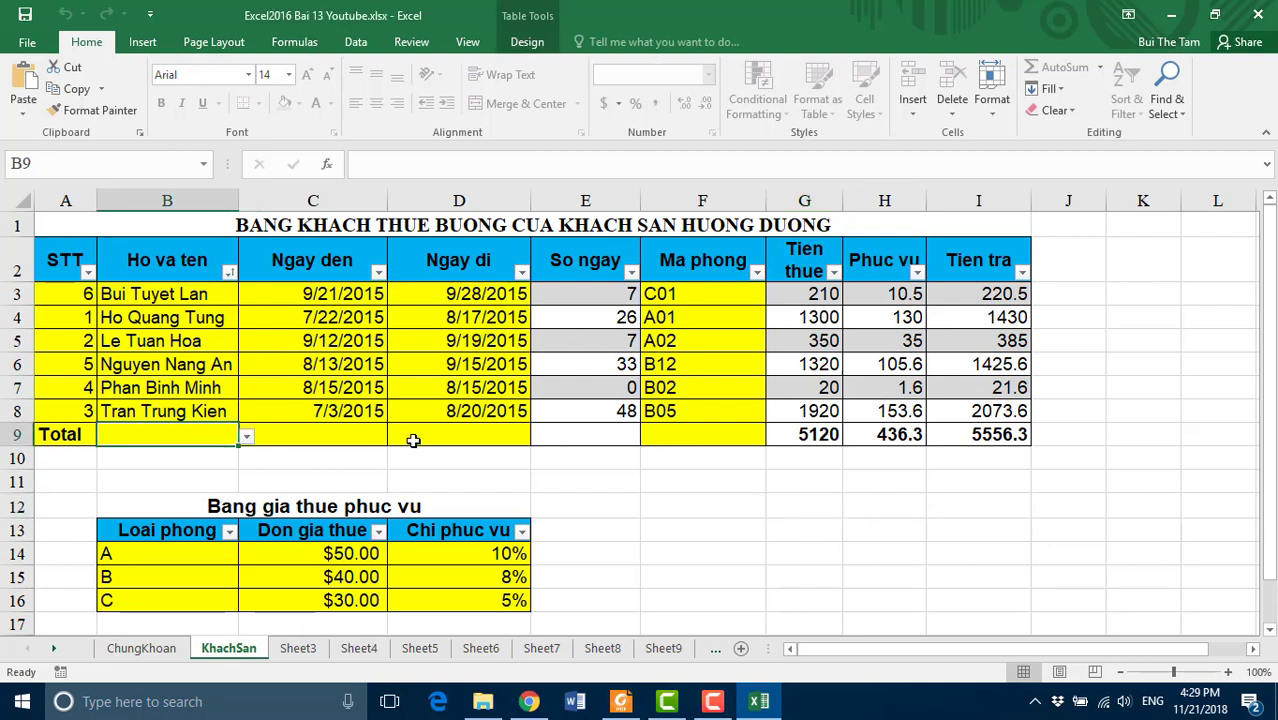
pyautogui.press('Delete')
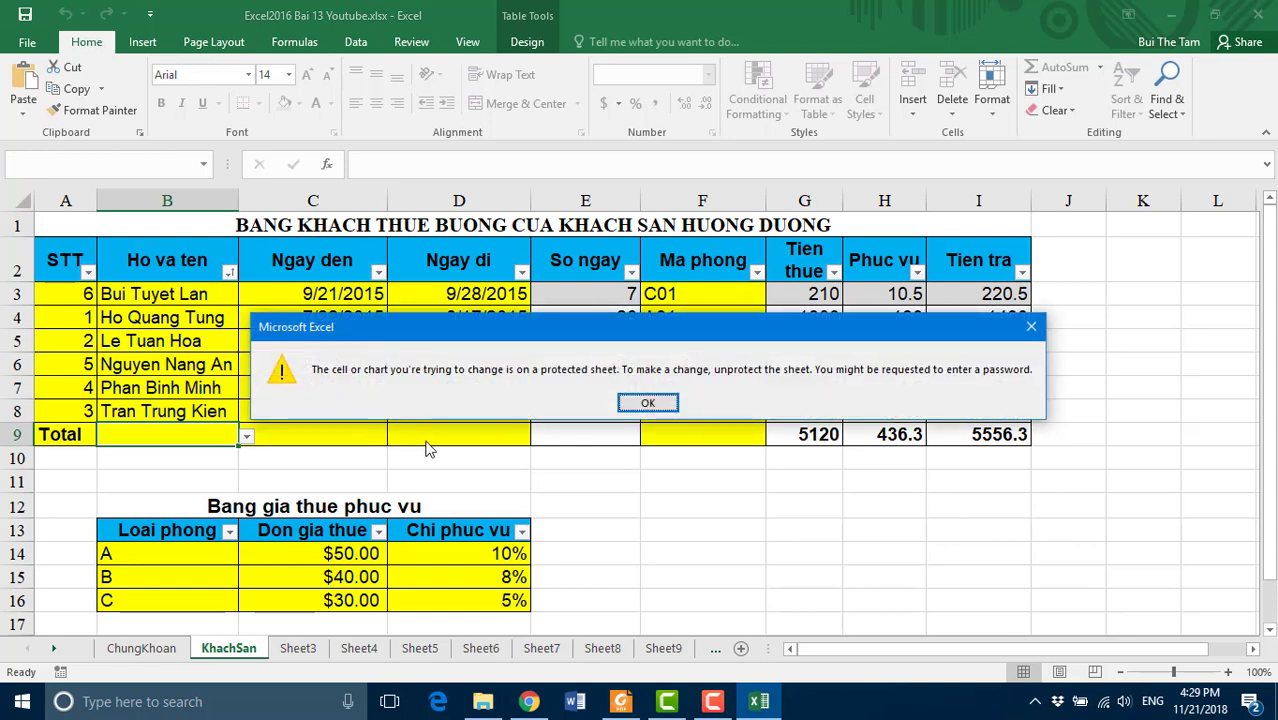
pyautogui.click(649, 403)
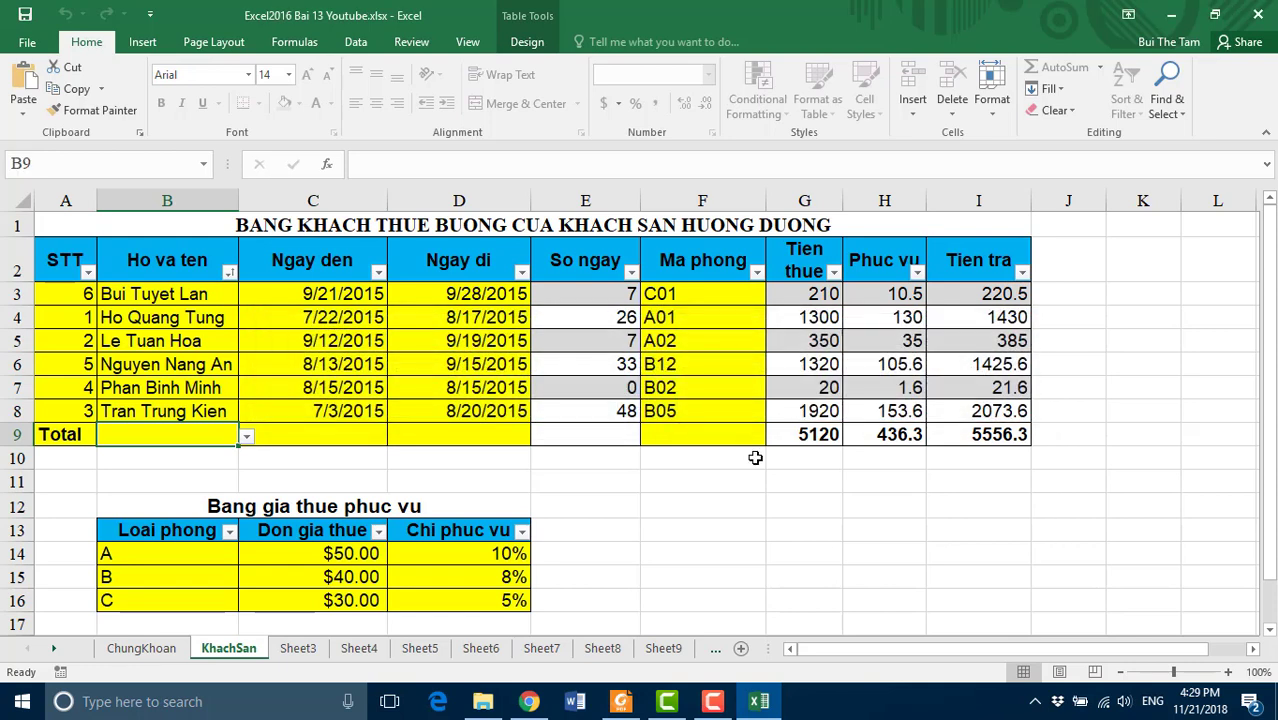
pyautogui.click(930, 535)
pyautogui.press('Delete')
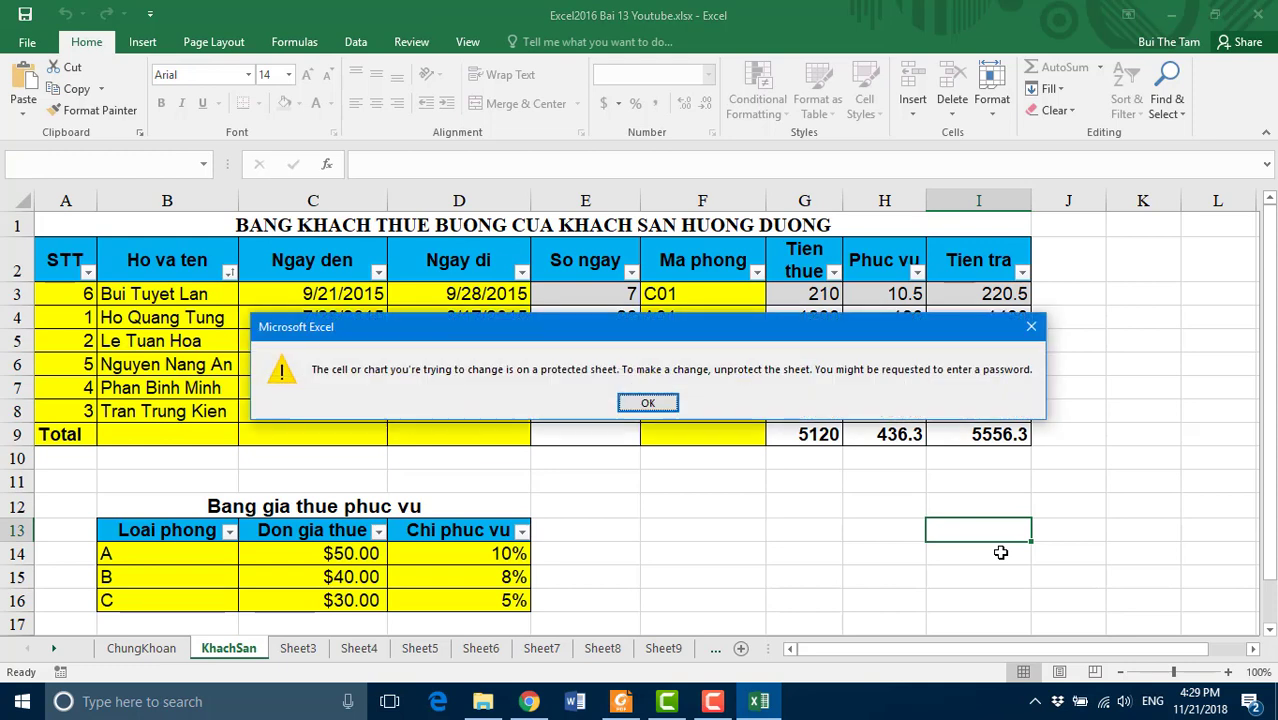
pyautogui.click(650, 403)
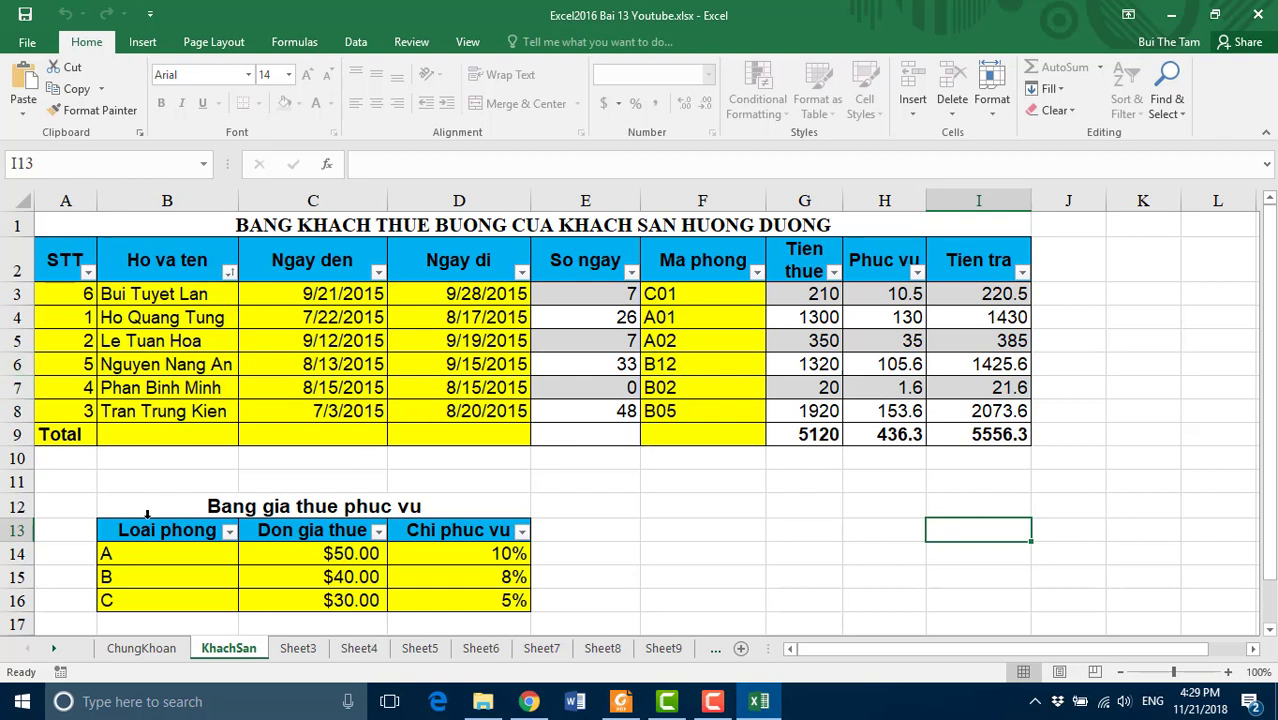
# Step: Copy the guest rental table A2:I9 and paste it into Sheet3 at A1
pyautogui.click(110, 506)
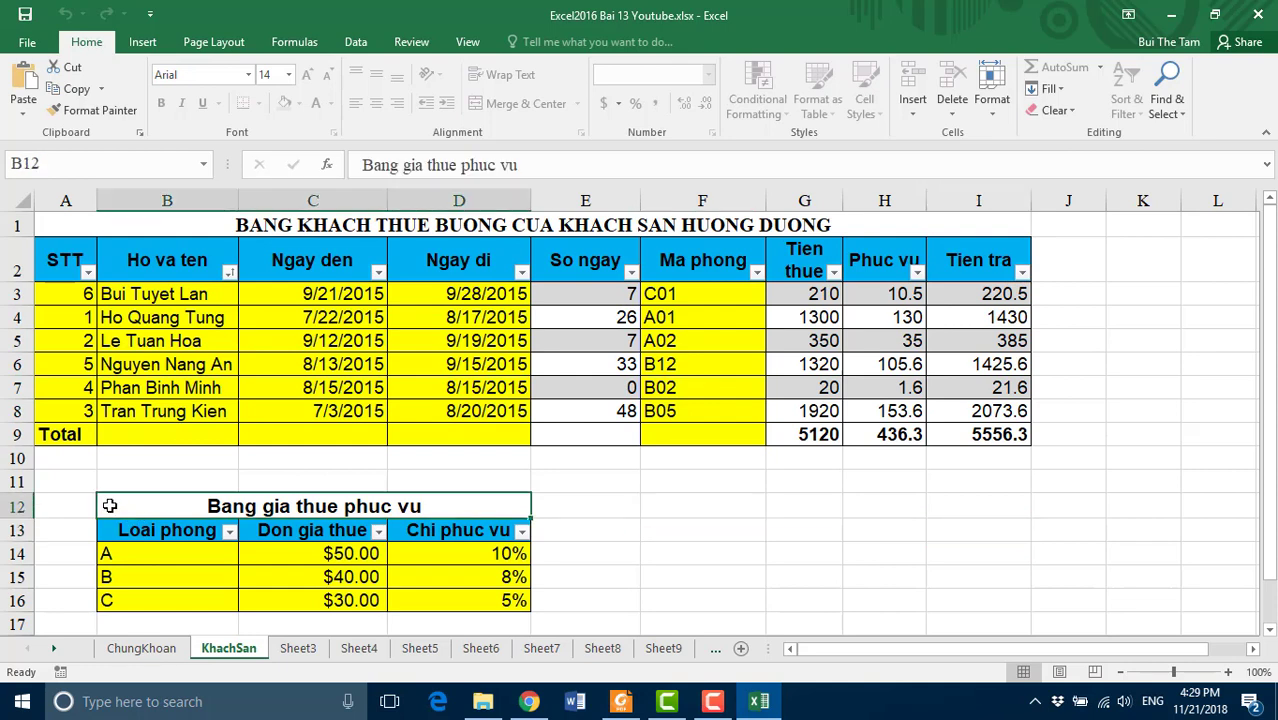
pyautogui.moveTo(55, 262); pyautogui.dragTo(955, 432)
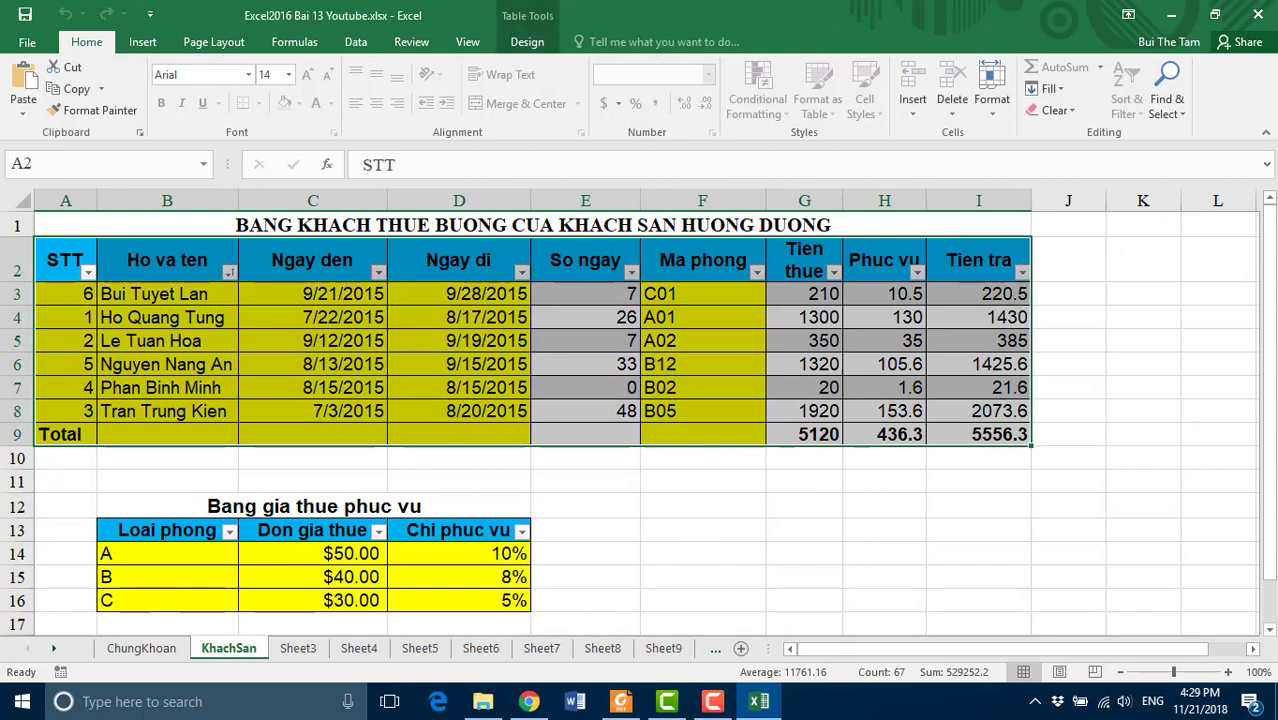
pyautogui.hotkey('ctrl', 'c')
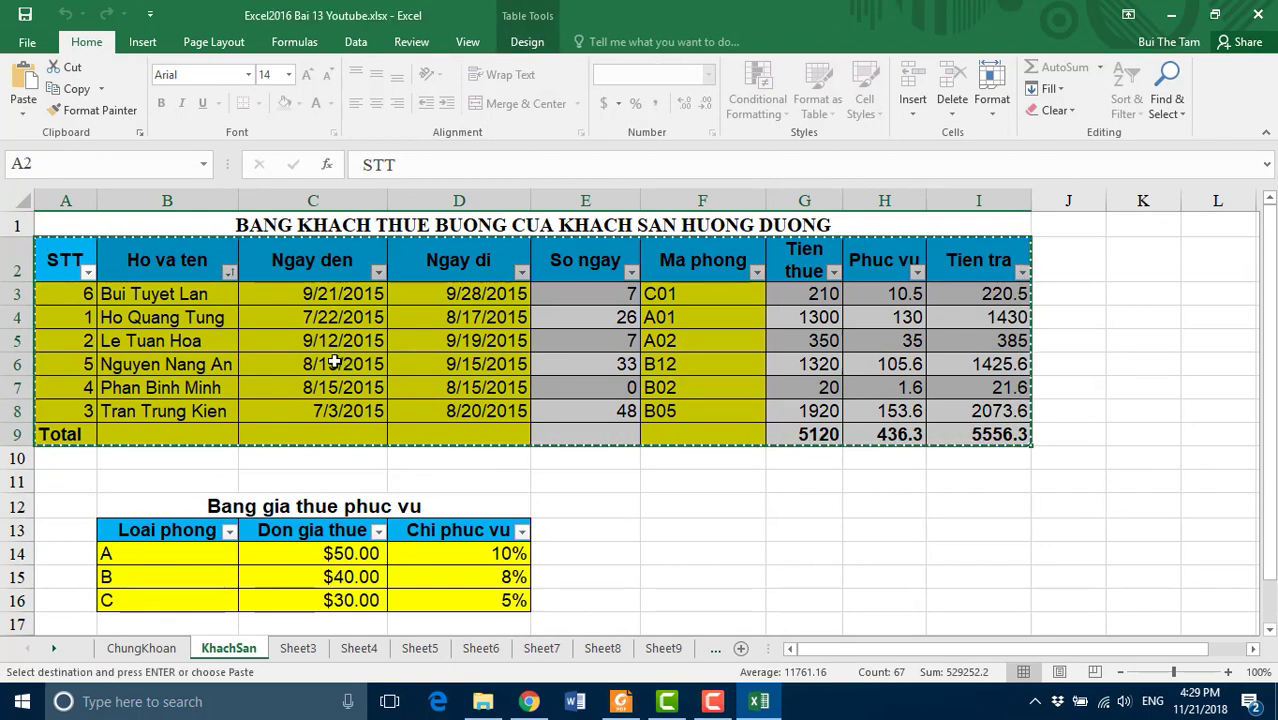
pyautogui.click(301, 651)
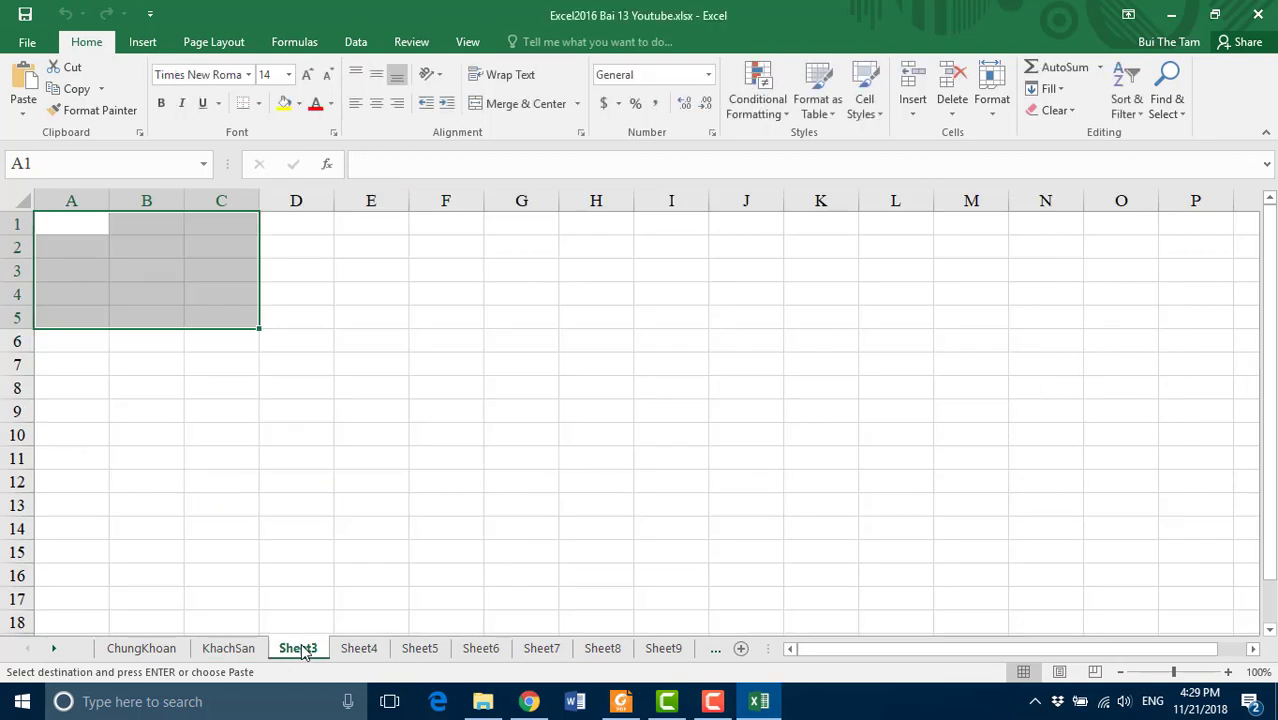
pyautogui.click(23, 113)
pyautogui.click(104, 158)
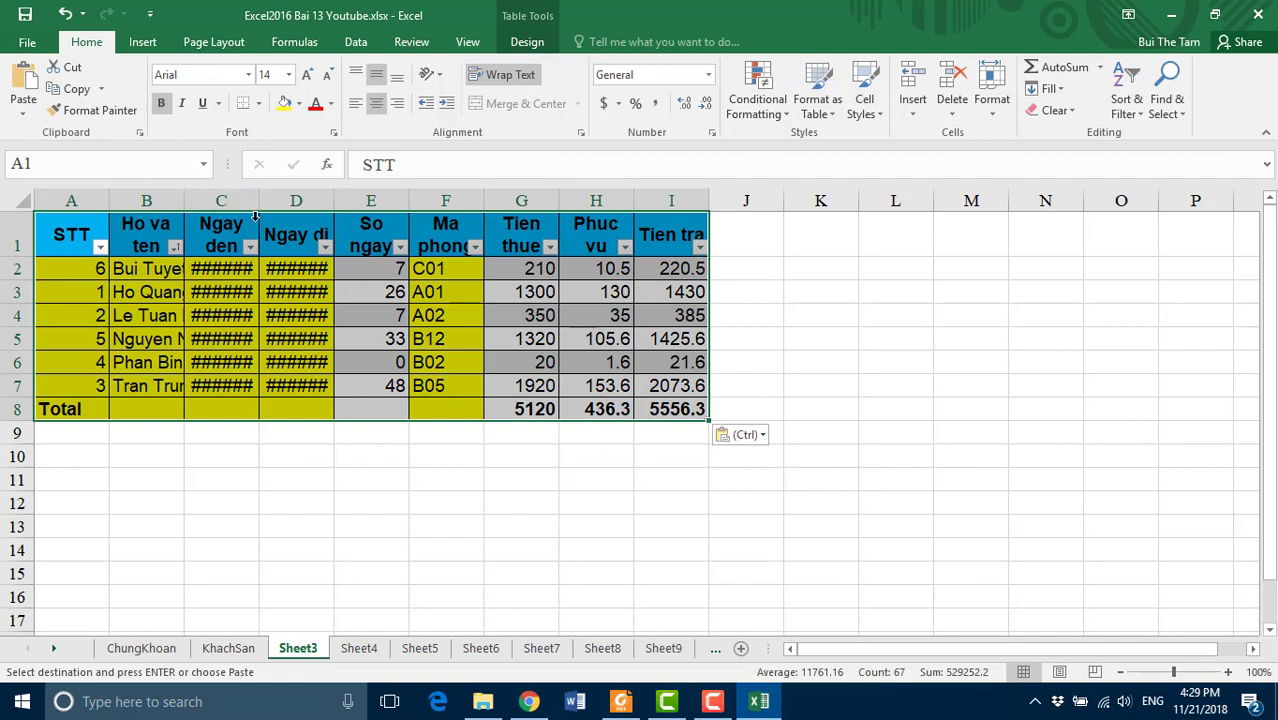
# Step: AutoFit the pasted table's column widths so the dates display
pyautogui.click(996, 120)
pyautogui.click(1045, 230)
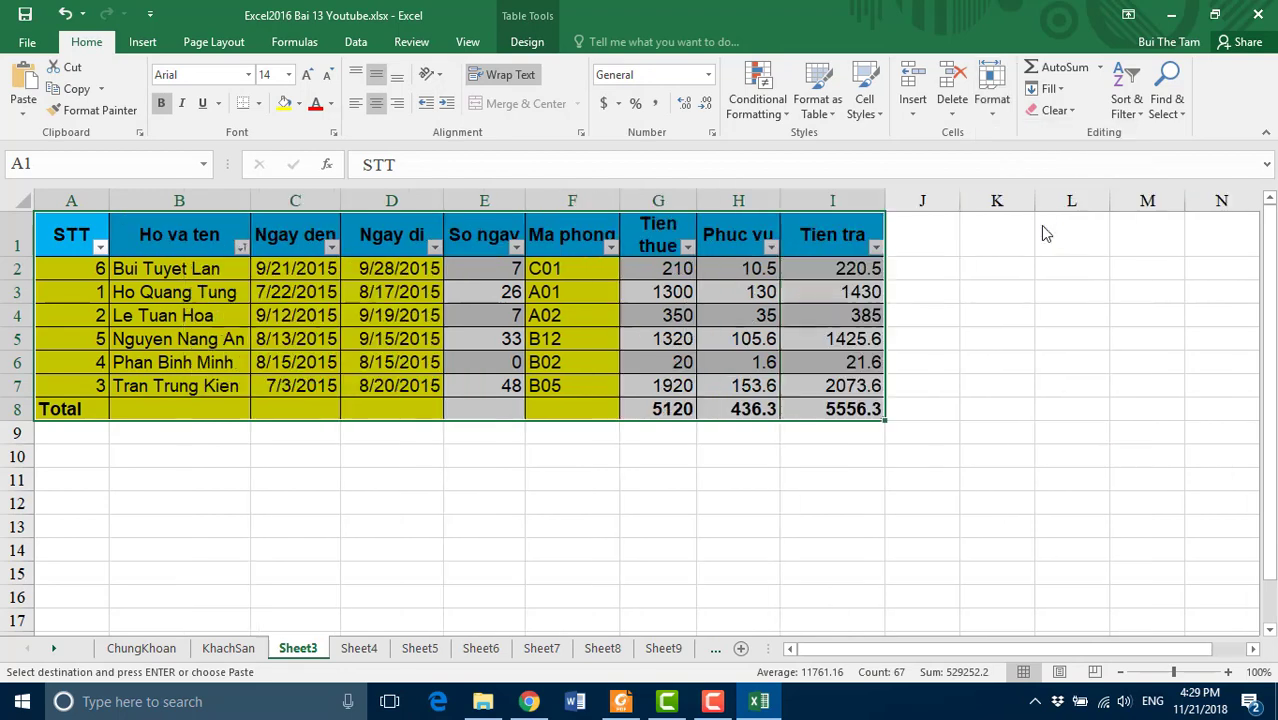
pyautogui.click(945, 432)
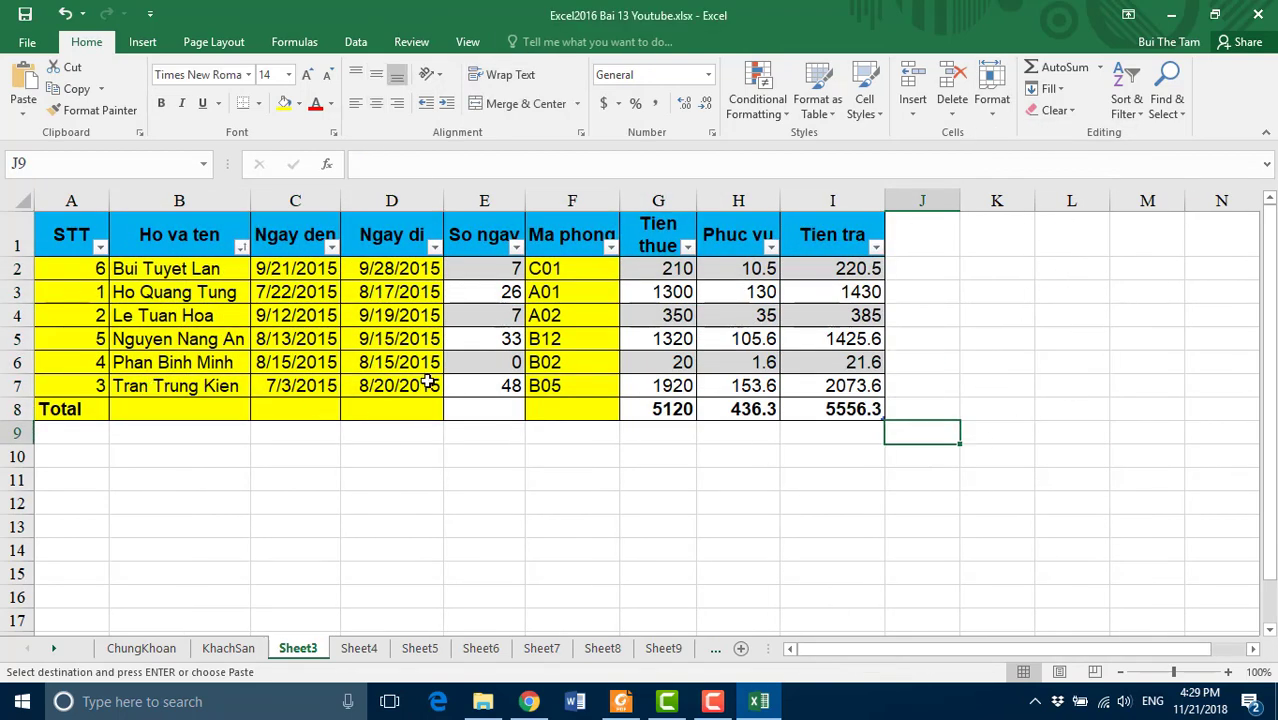
pyautogui.click(745, 474)
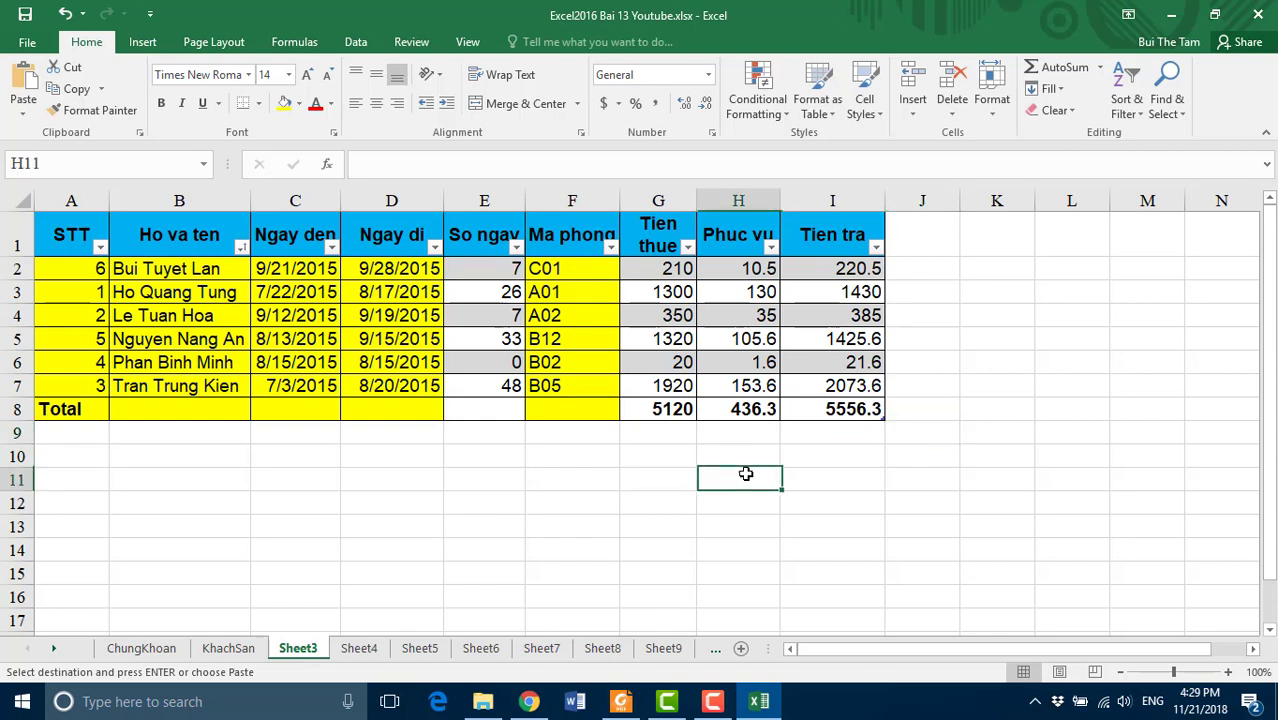
pyautogui.click(930, 472)
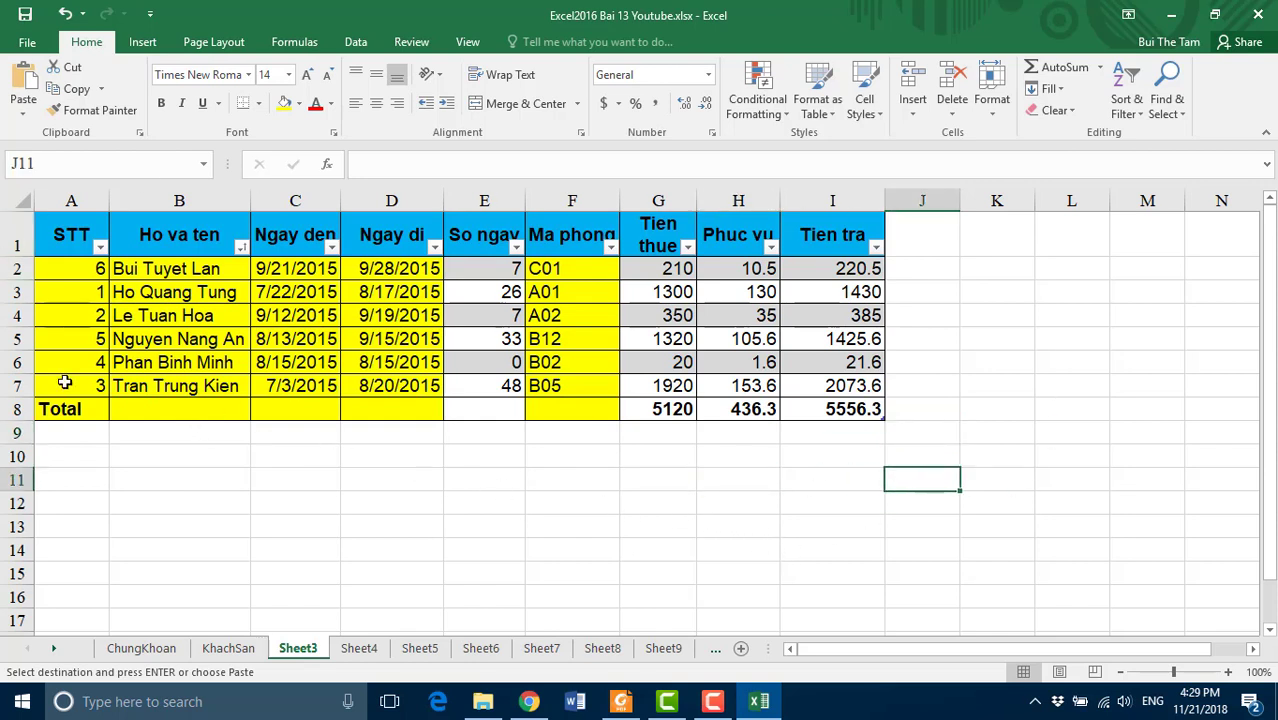
# Step: Return to the KhachSan sheet and cancel the pending copy with Esc
pyautogui.click(222, 648)
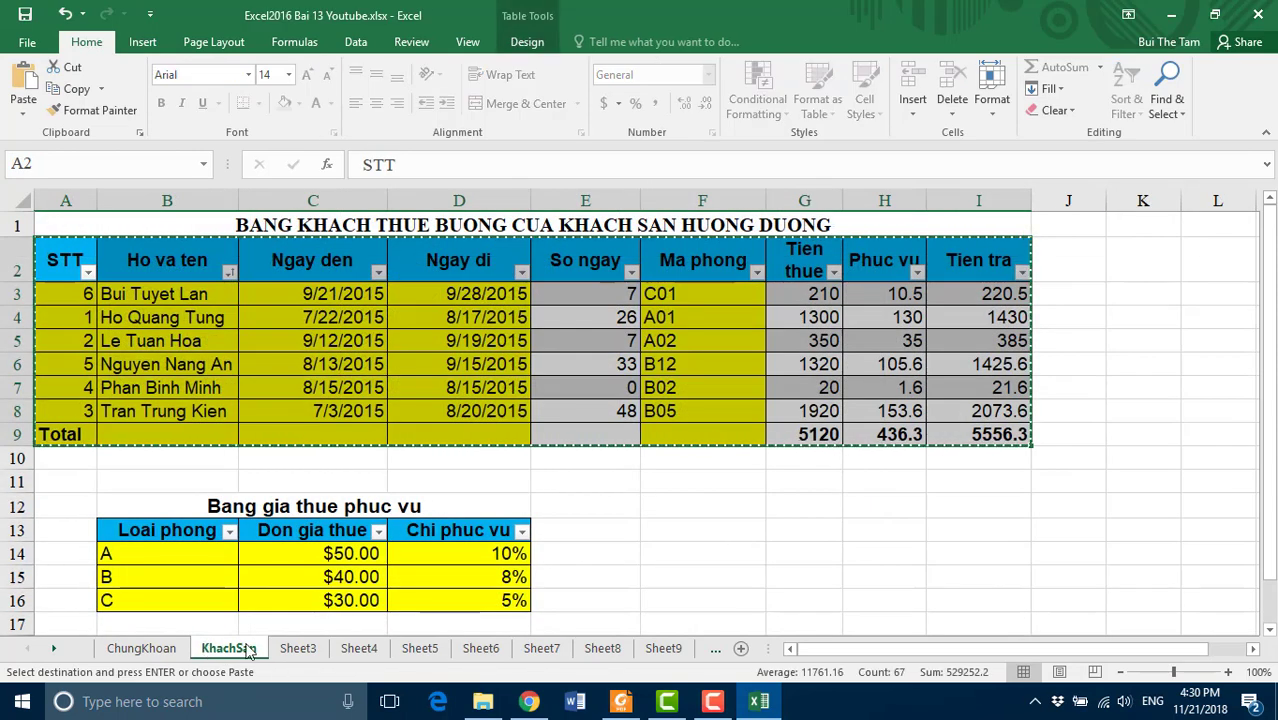
pyautogui.click(626, 508)
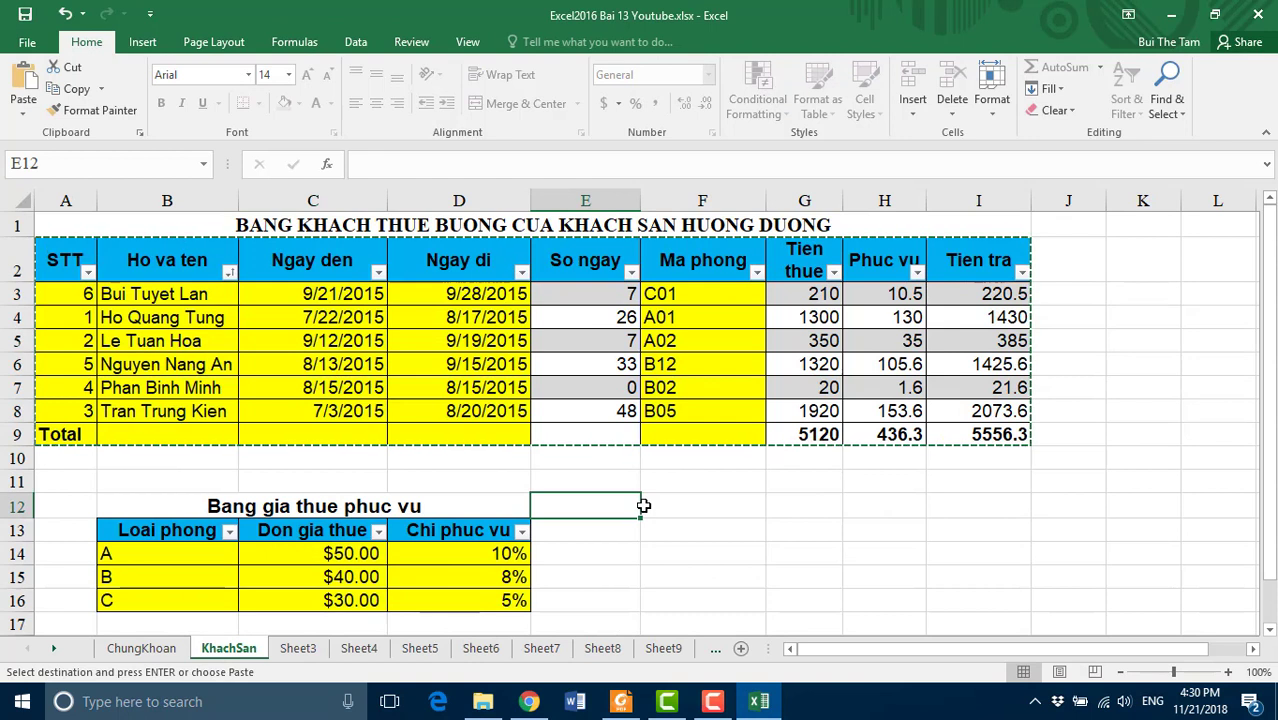
pyautogui.press('Escape')
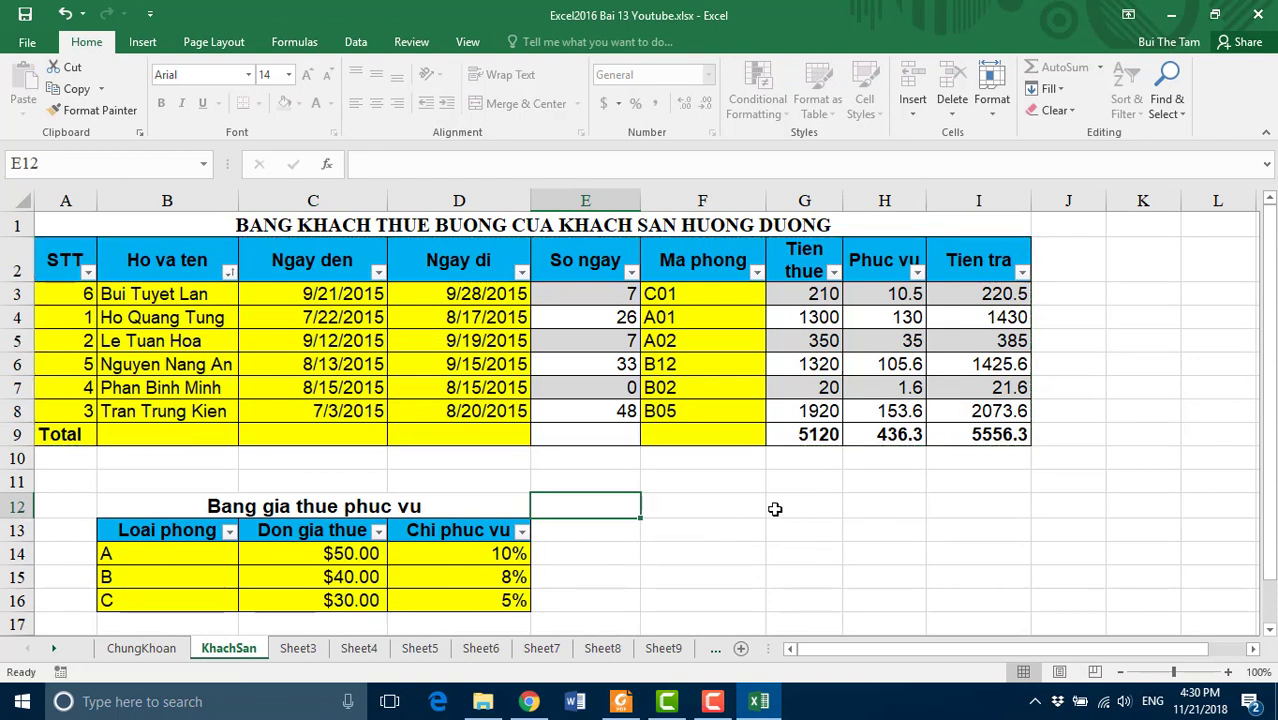
pyautogui.click(783, 511)
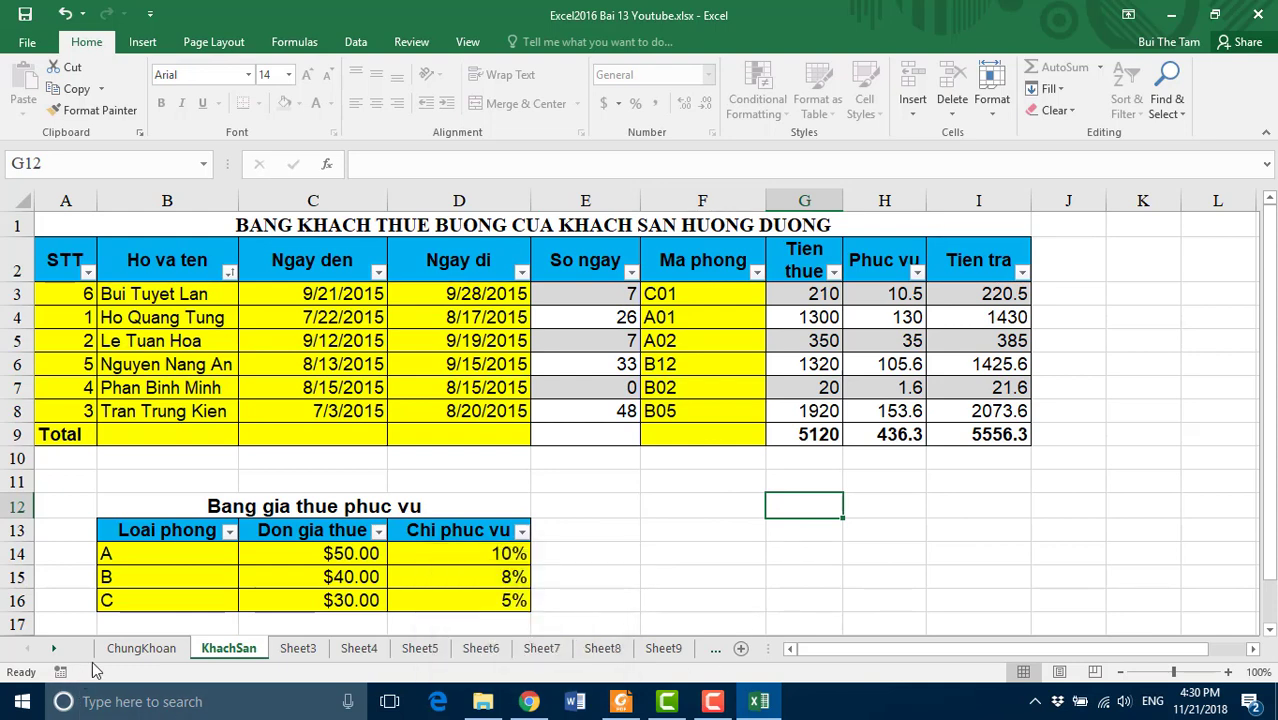
# Step: Unprotect the KhachSan sheet by entering its protection password
pyautogui.rightClick(232, 651)
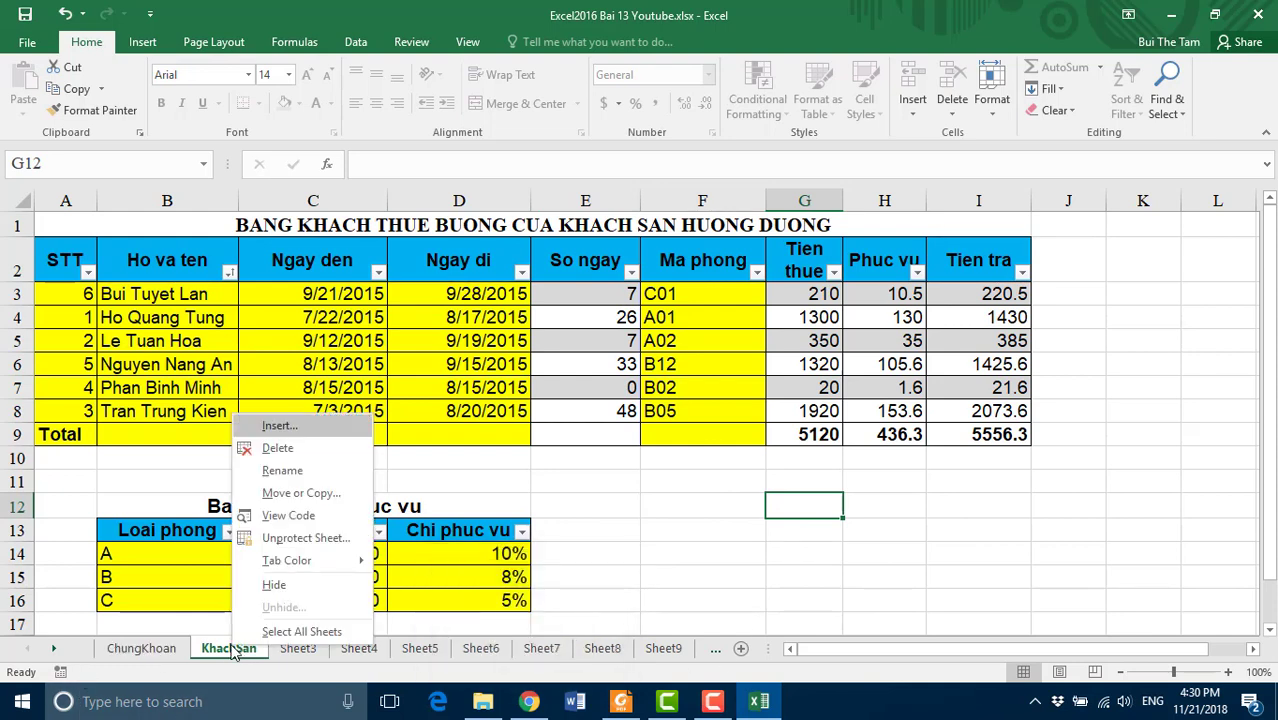
pyautogui.click(297, 540)
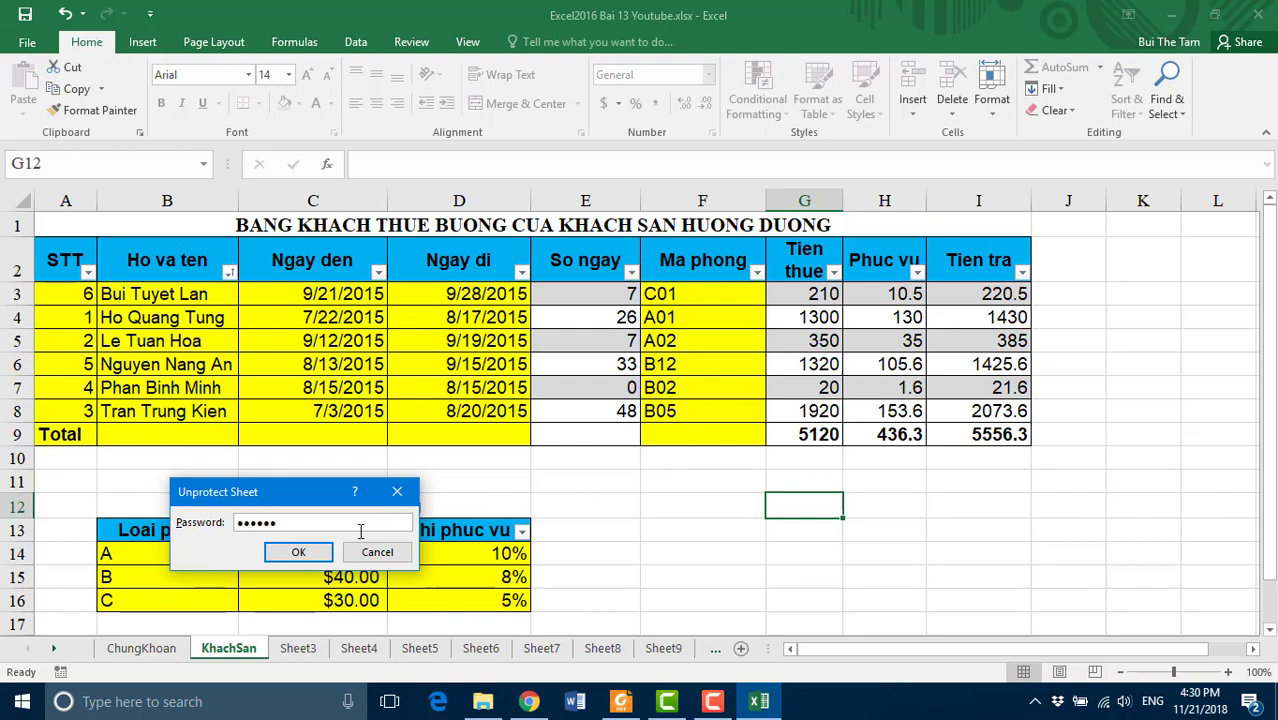
pyautogui.click(293, 556)
# Step: Type f into F14 and abc into F15 to test editing
pyautogui.click(649, 553)
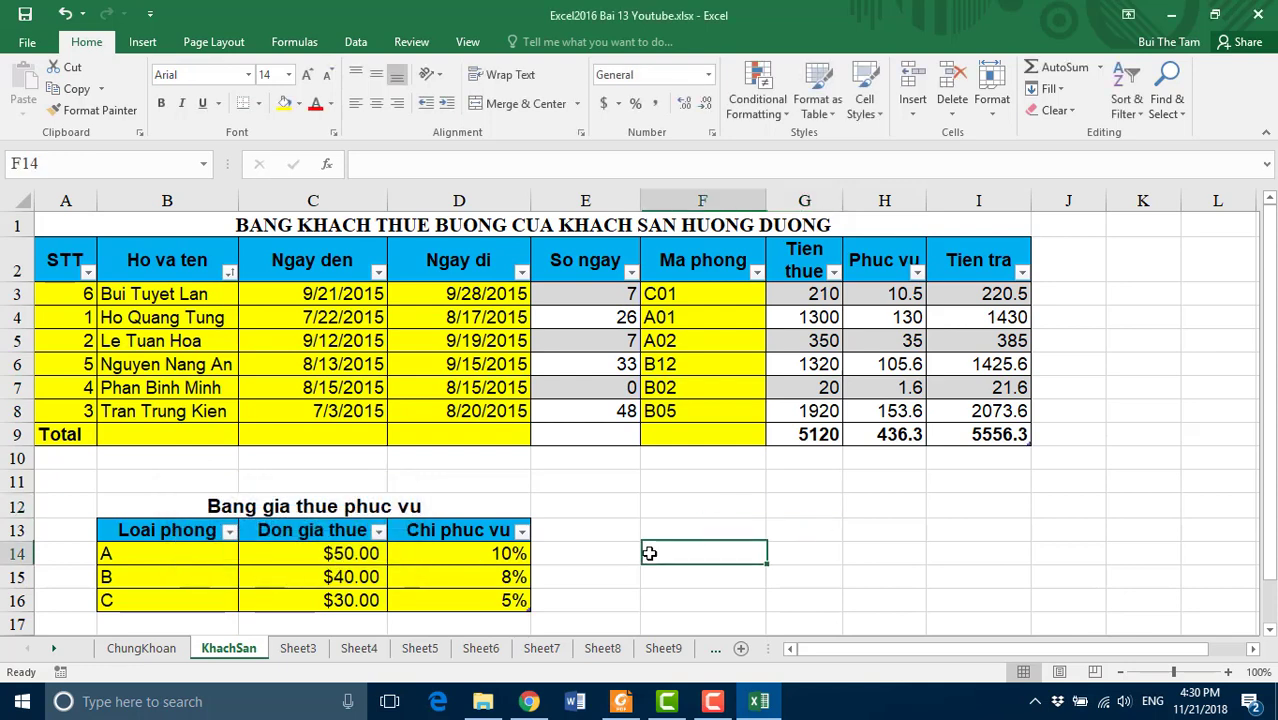
pyautogui.write('f')
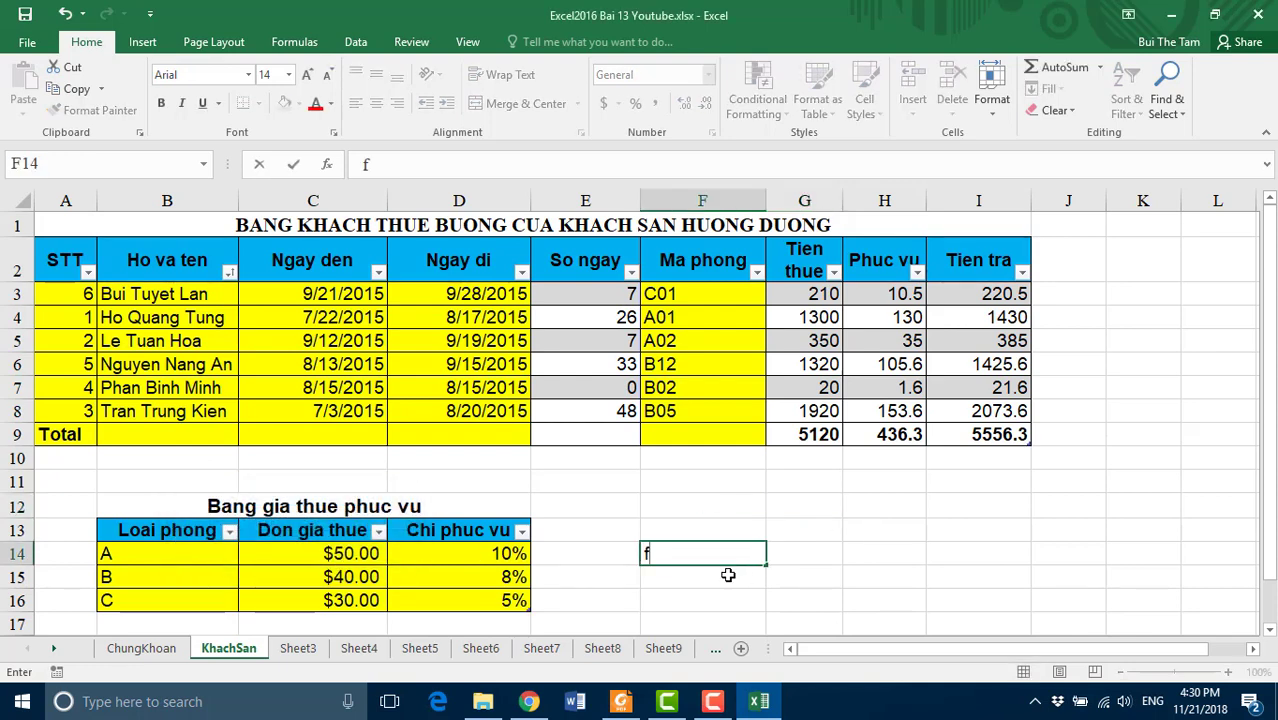
pyautogui.press('Return')
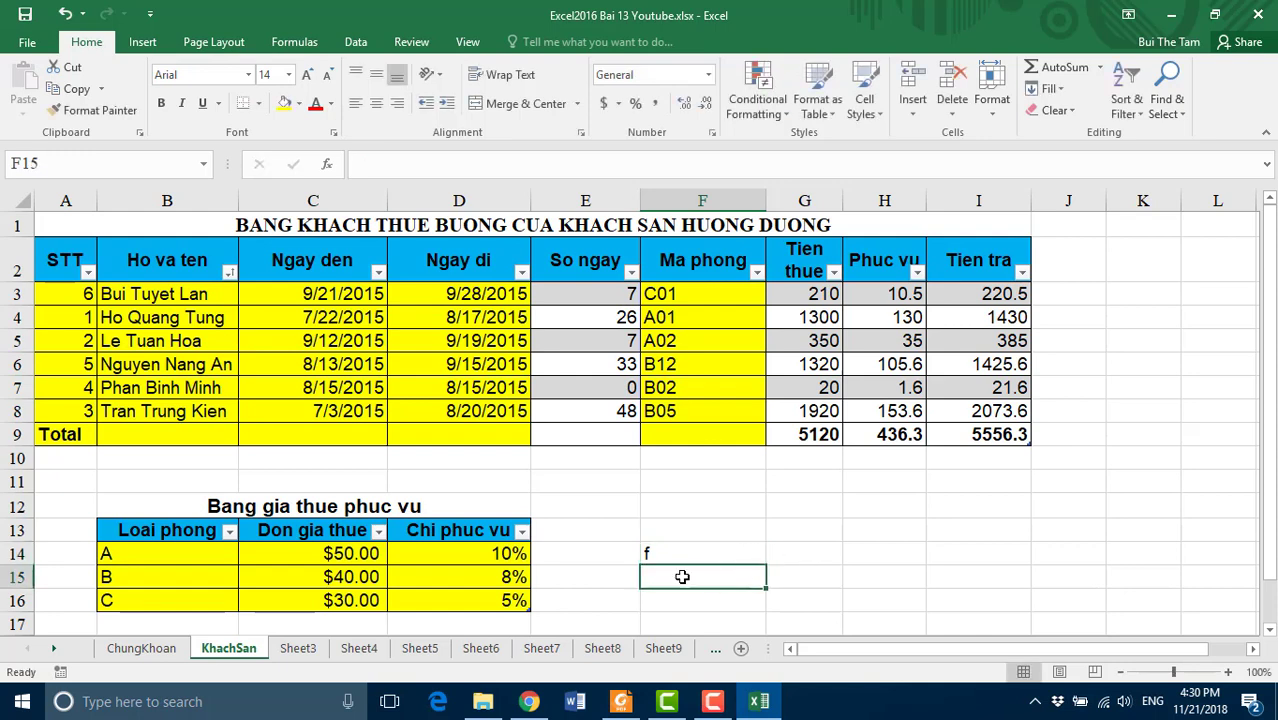
pyautogui.write('abc')
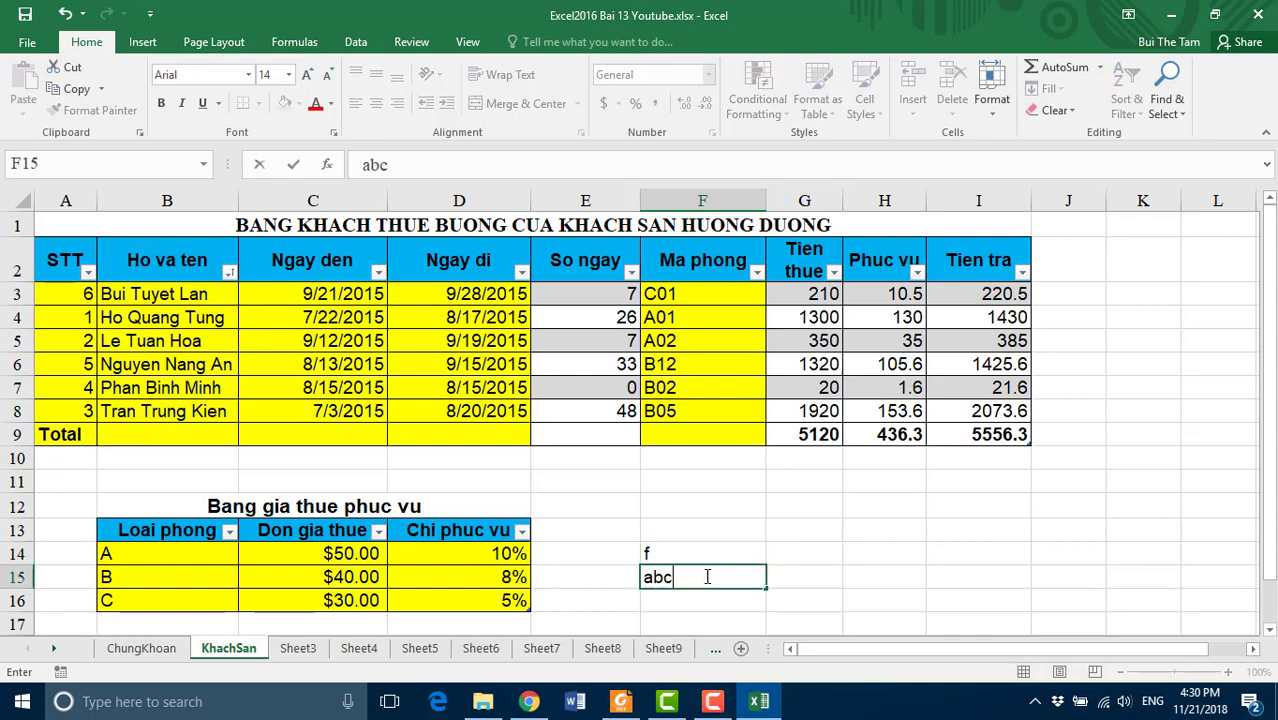
pyautogui.click(778, 555)
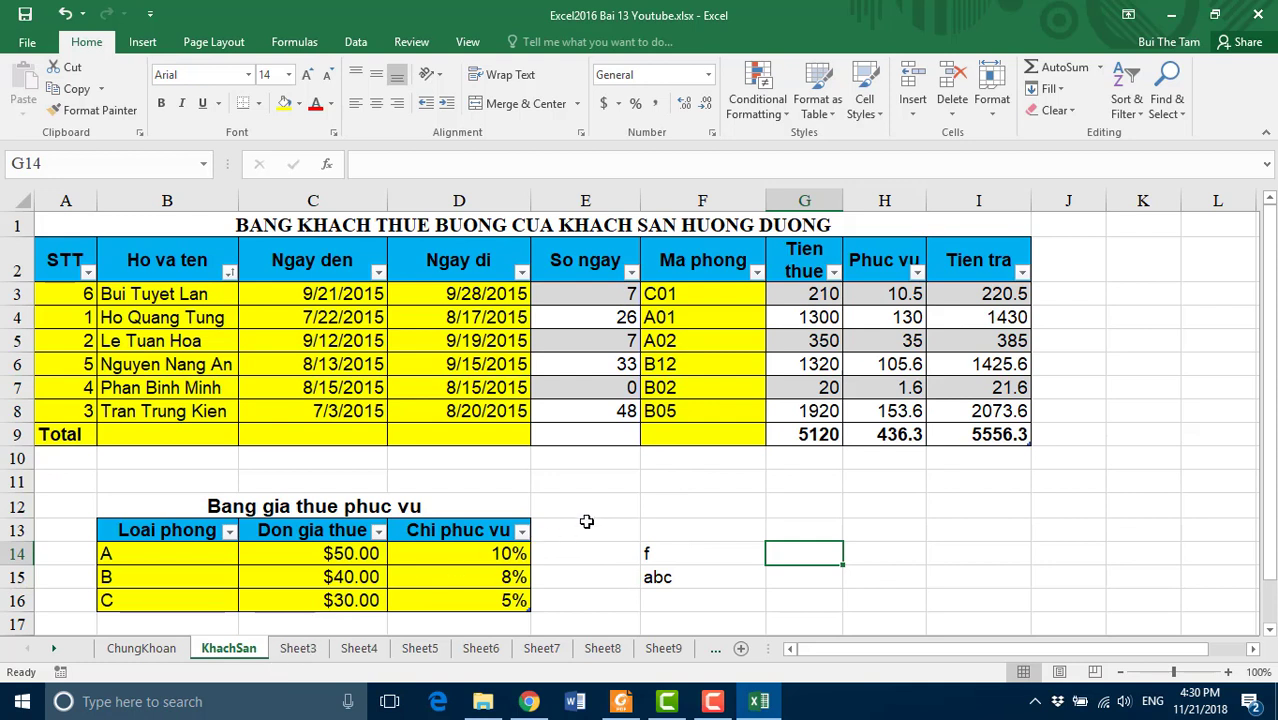
# Step: Reprotect KhachSan with a confirmed password, blocking selection of locked and unlocked cells
pyautogui.rightClick(229, 654)
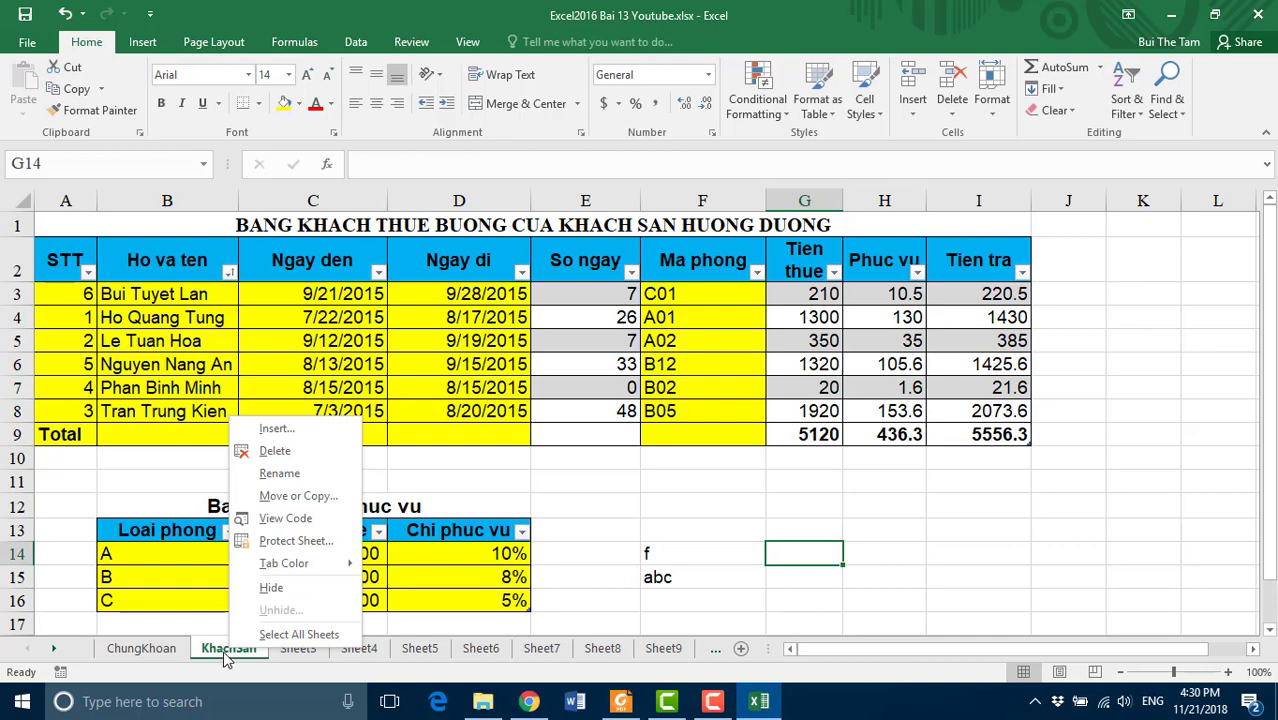
pyautogui.click(285, 541)
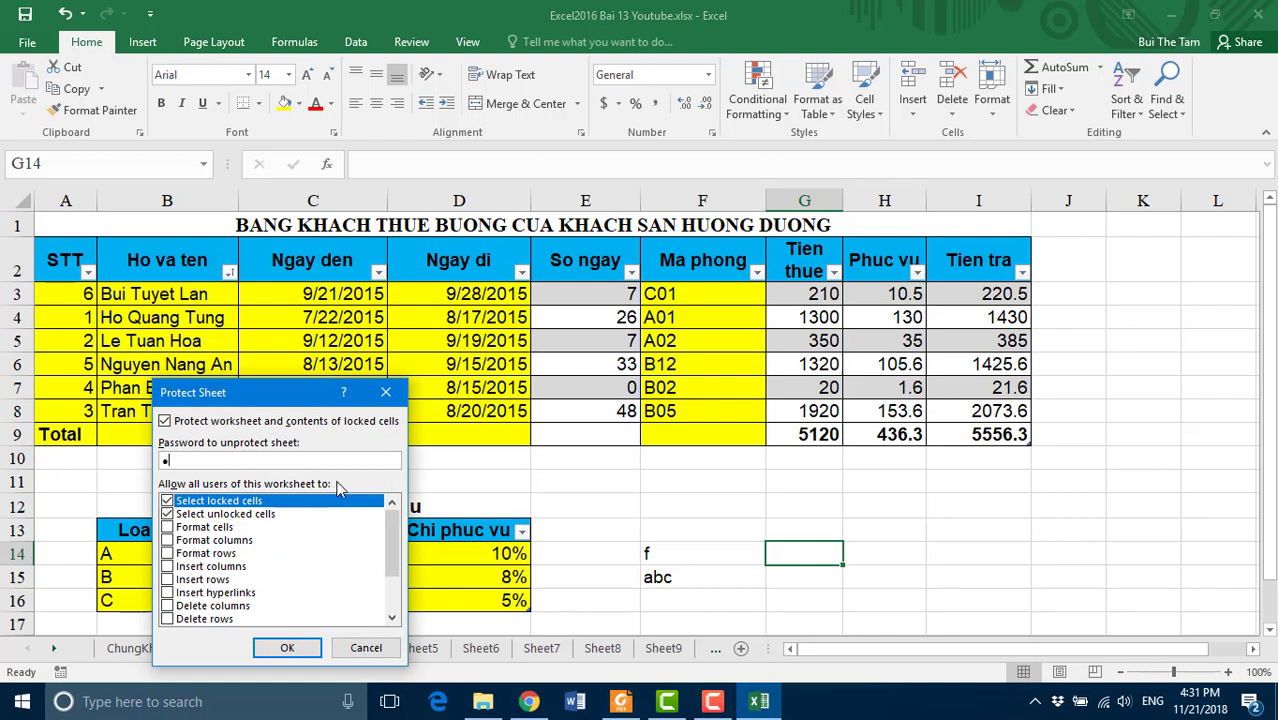
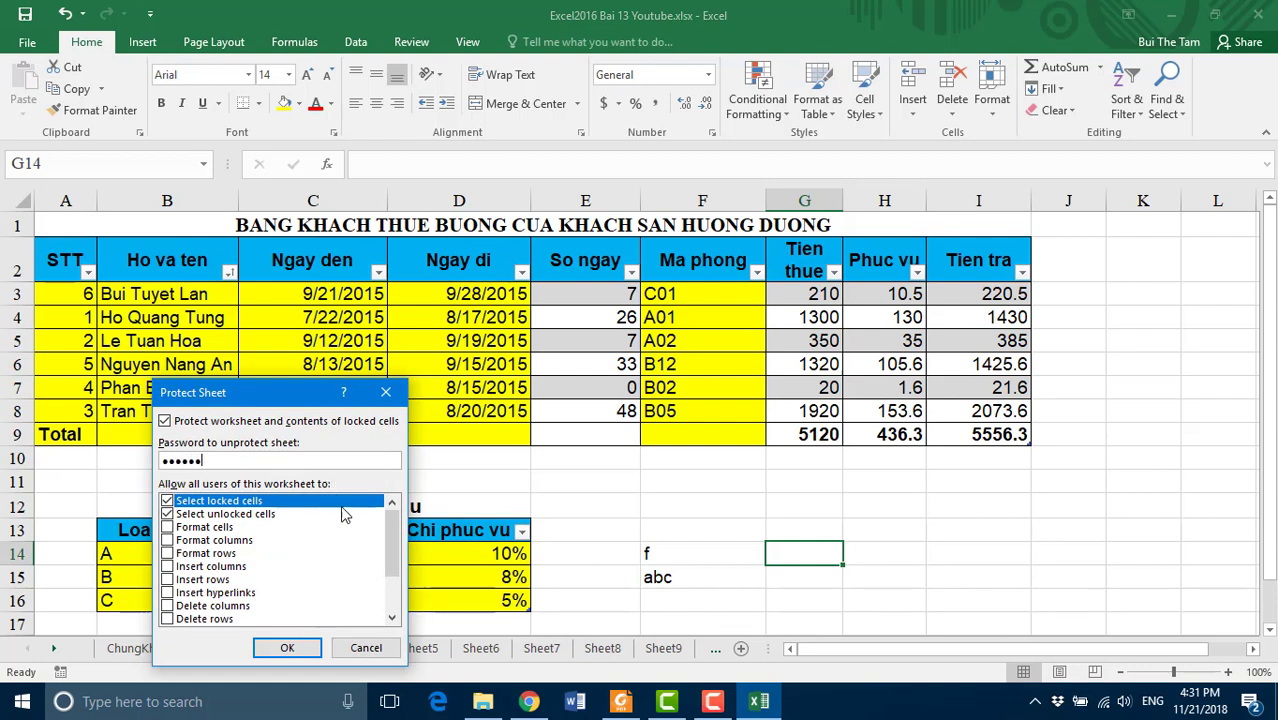
pyautogui.click(167, 502)
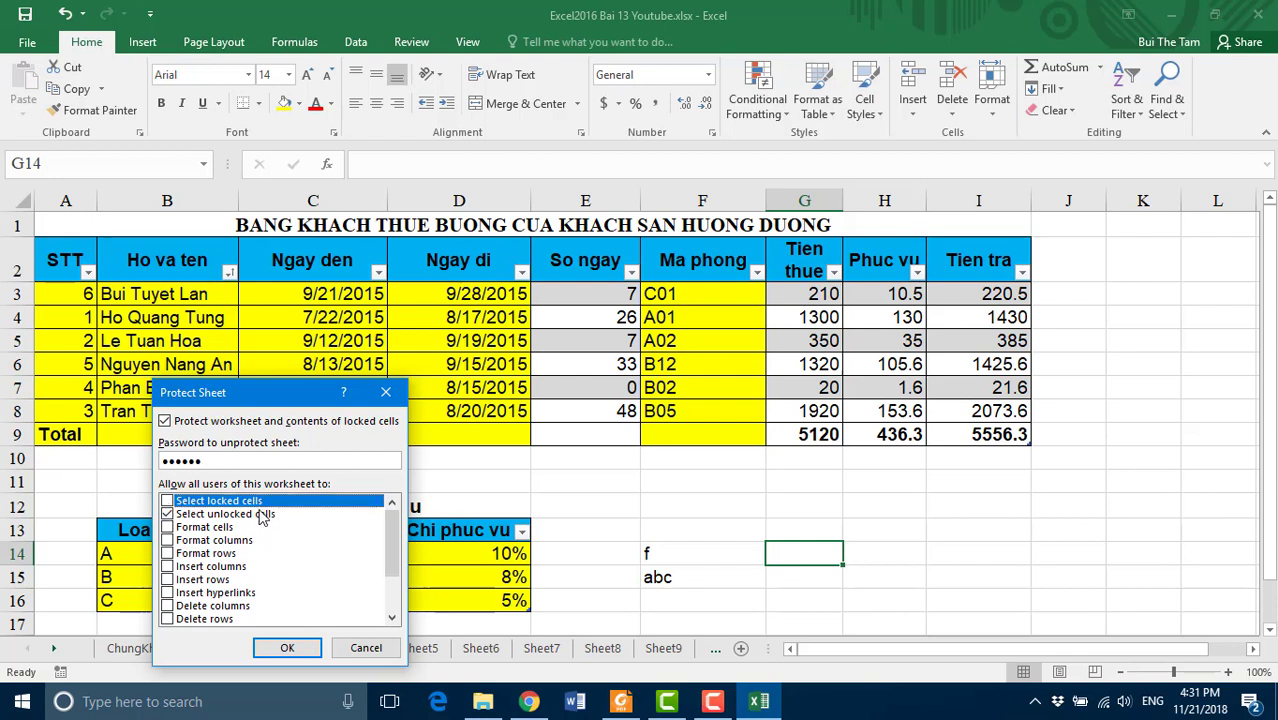
pyautogui.click(168, 514)
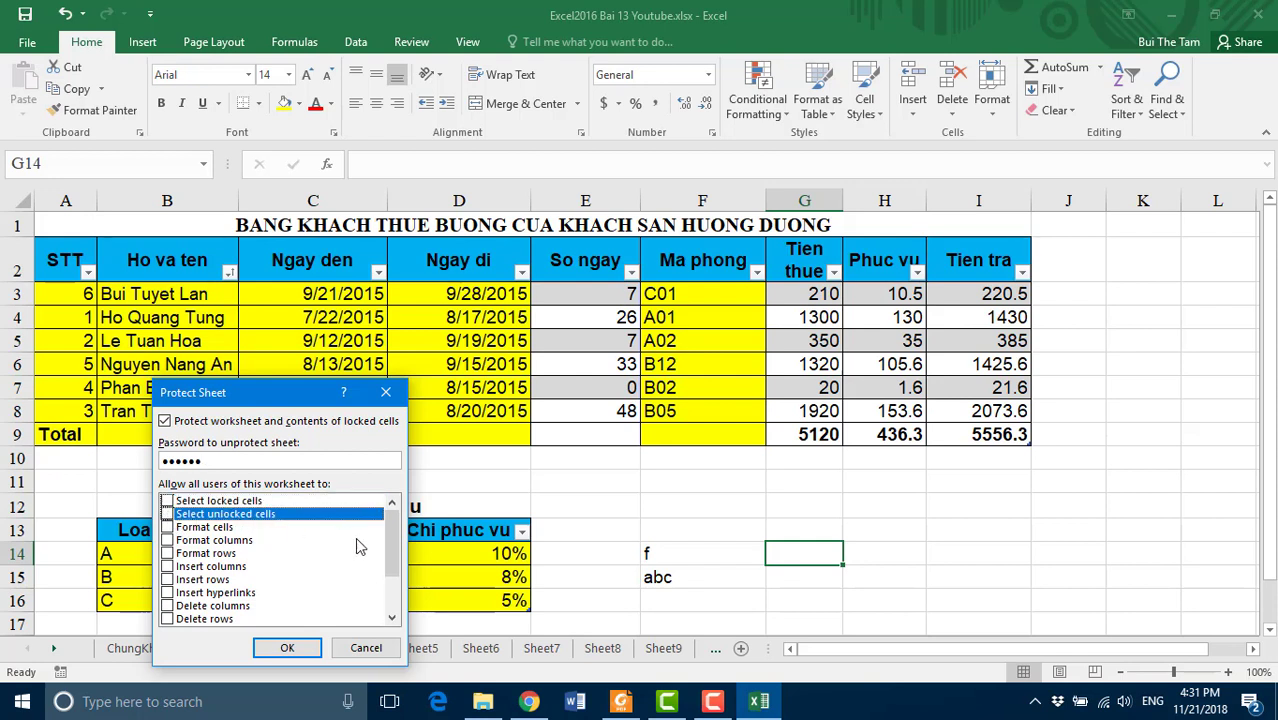
pyautogui.click(290, 650)
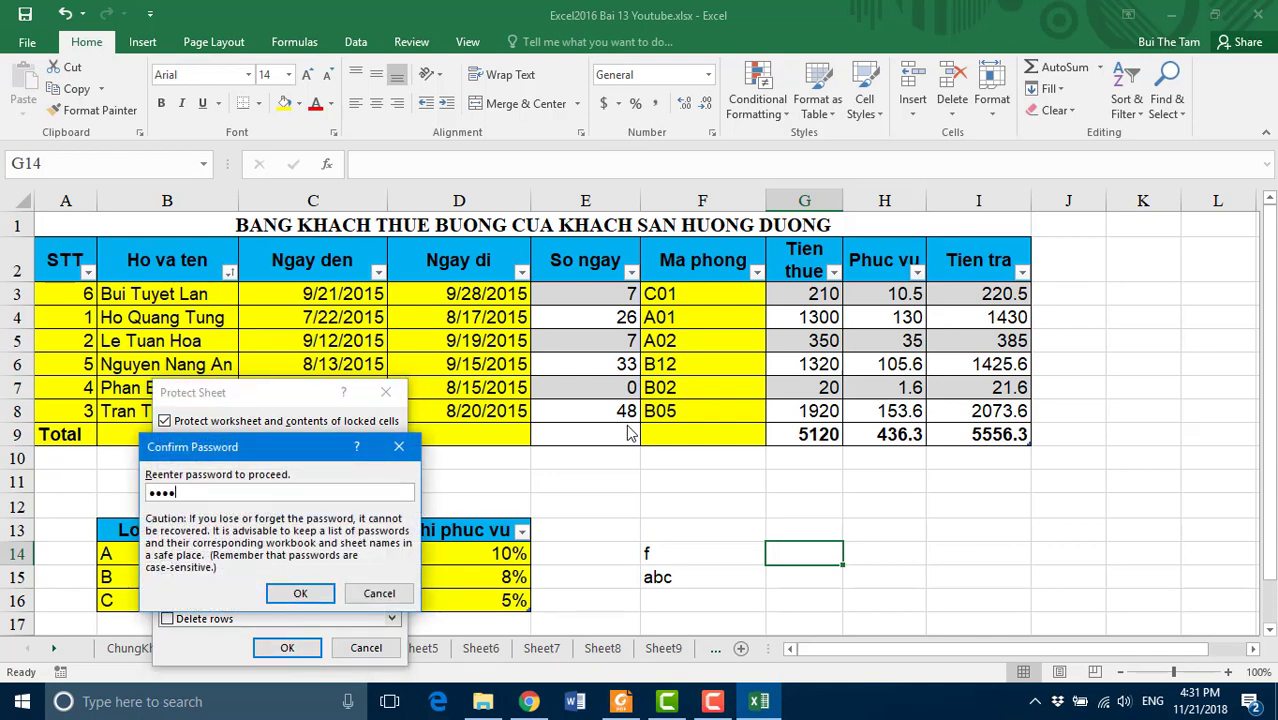
pyautogui.click(300, 593)
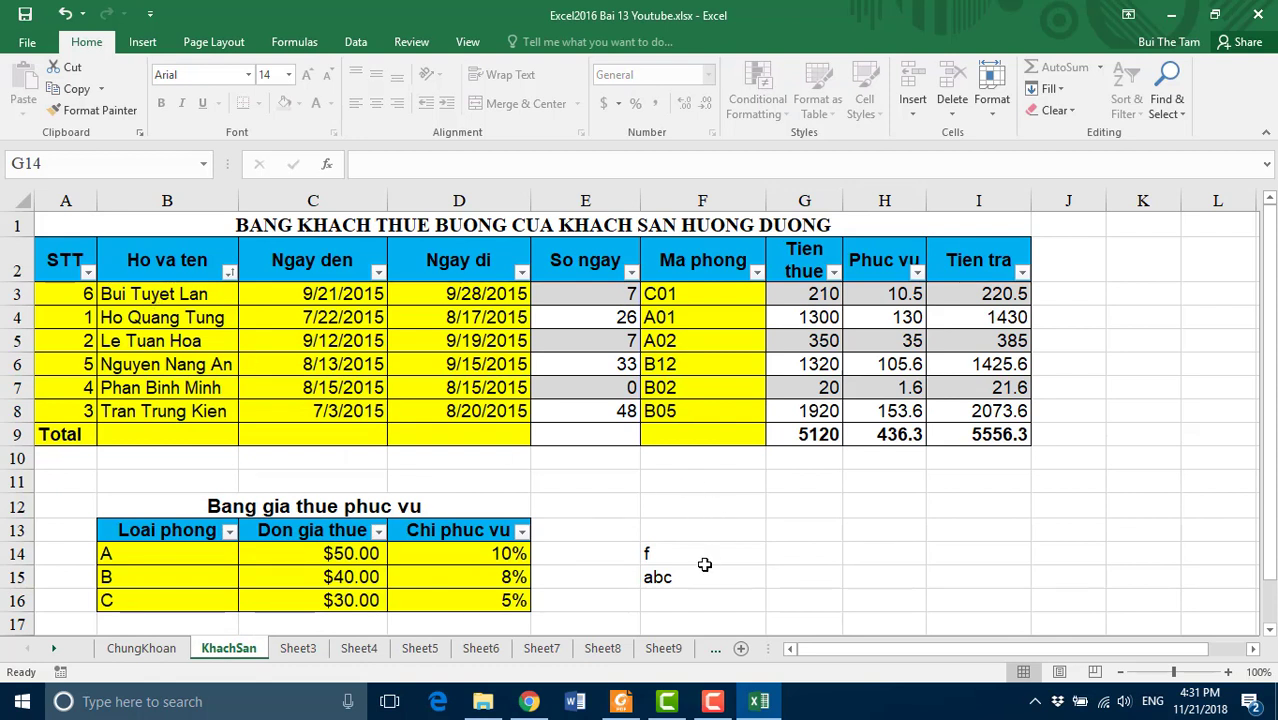
pyautogui.doubleClick(845, 561)
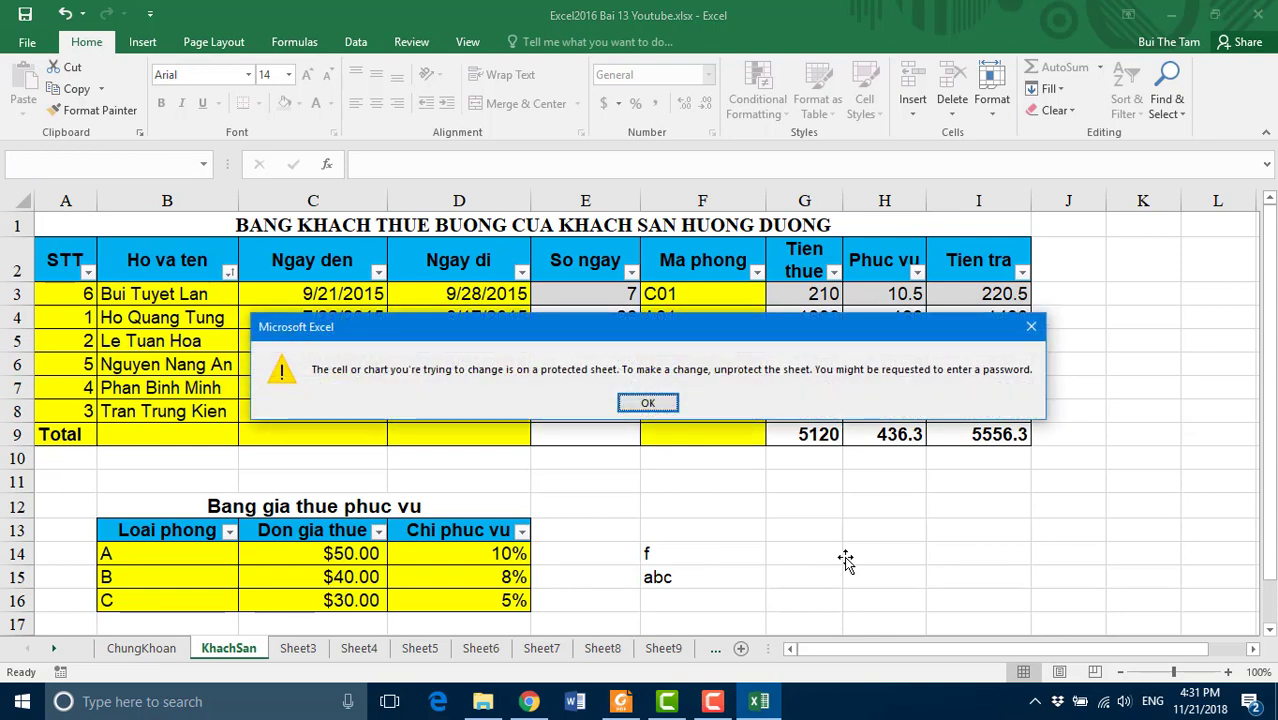
pyautogui.click(648, 403)
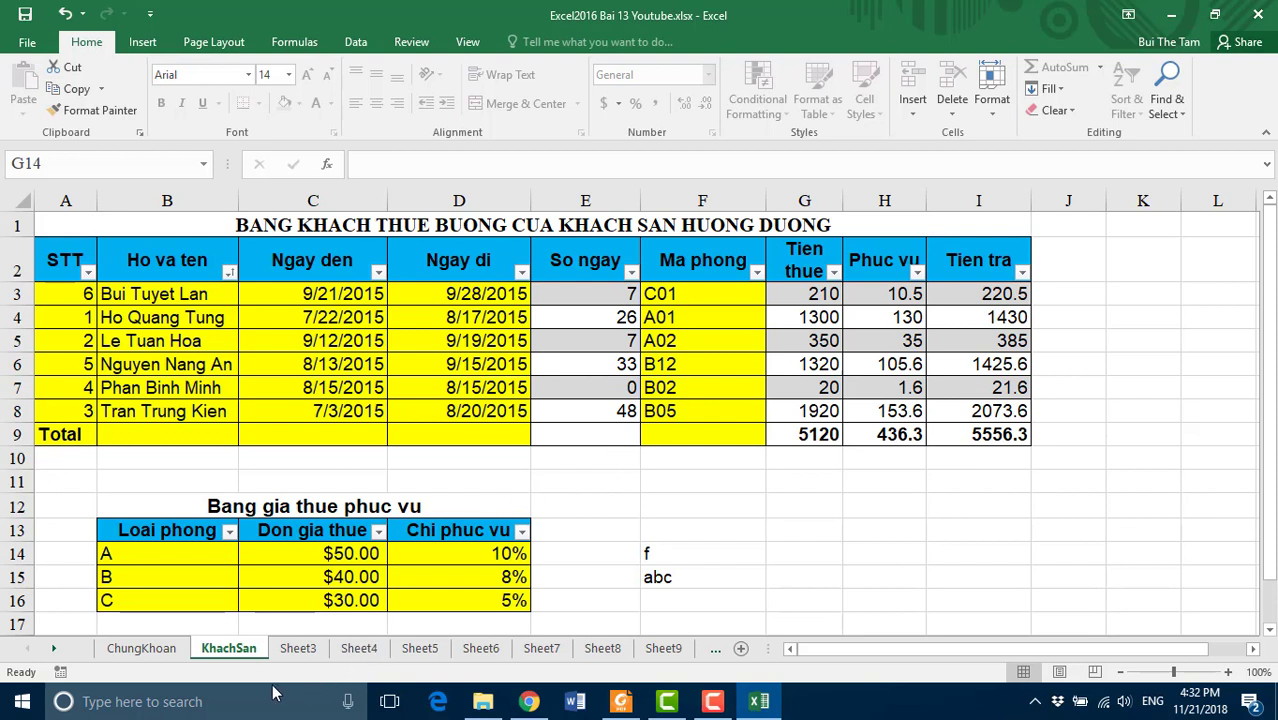
# Step: Unprotect the KhachSan sheet by entering its password
pyautogui.rightClick(226, 652)
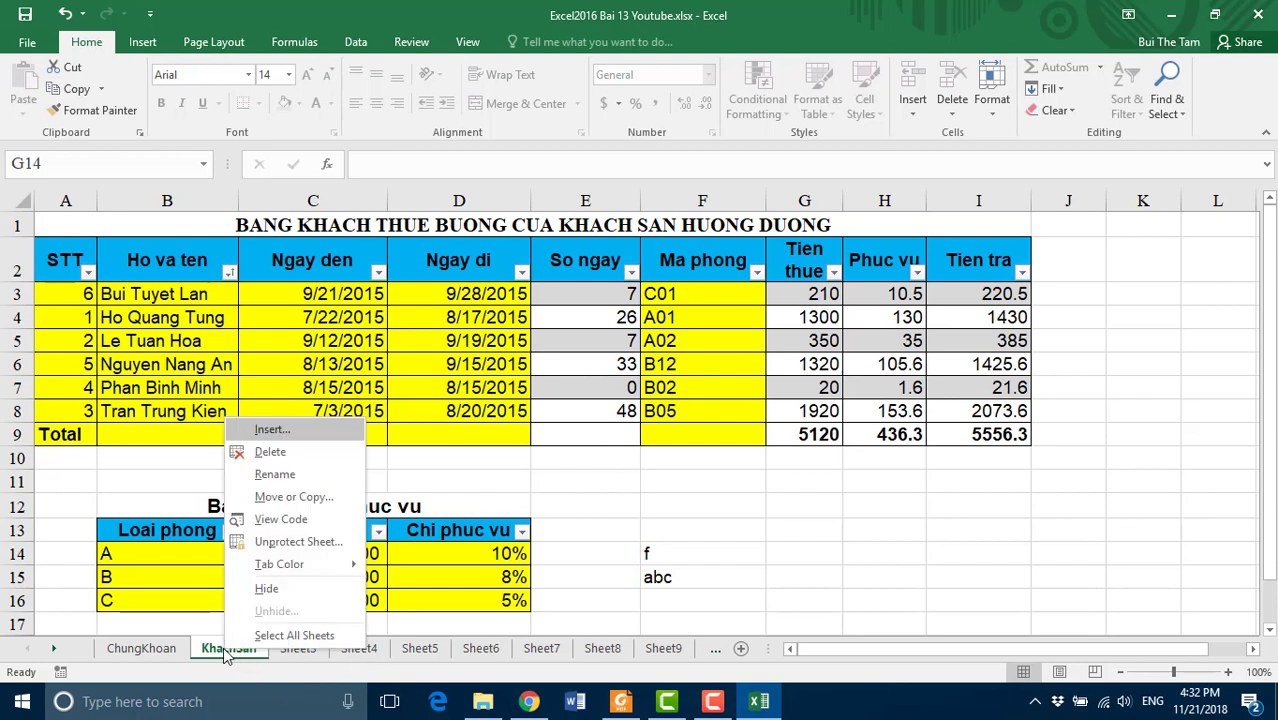
pyautogui.click(275, 543)
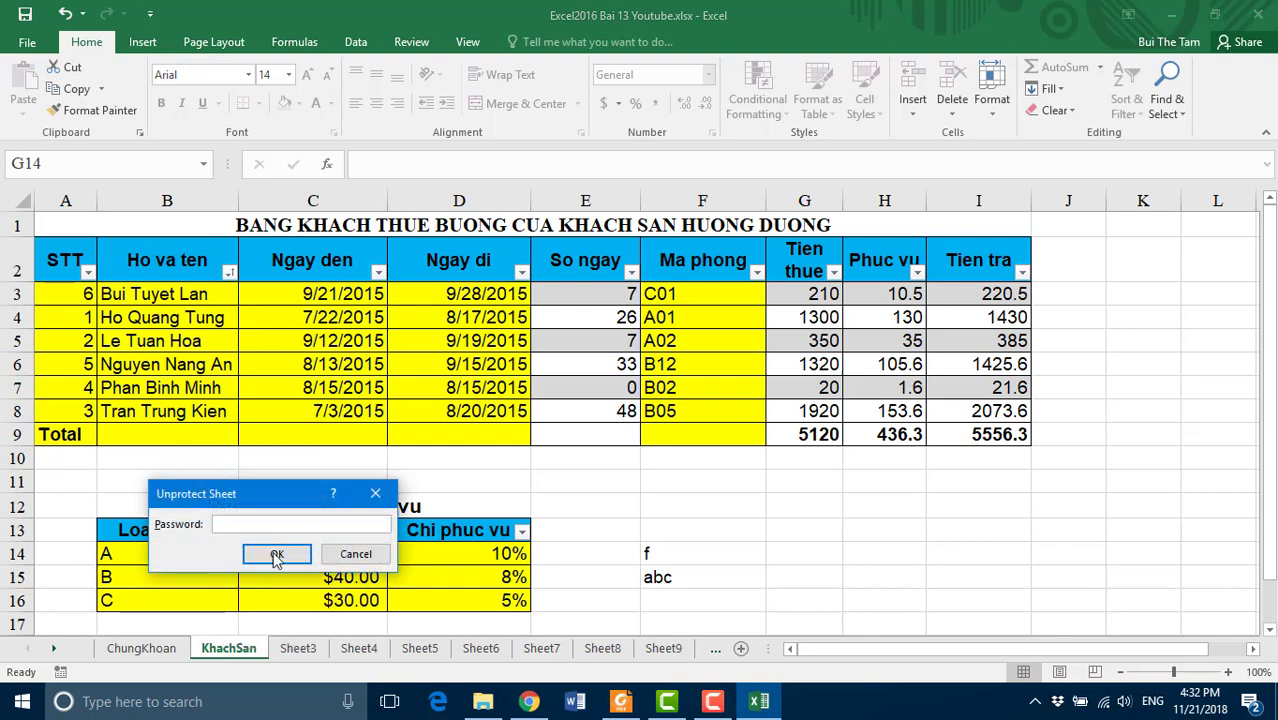
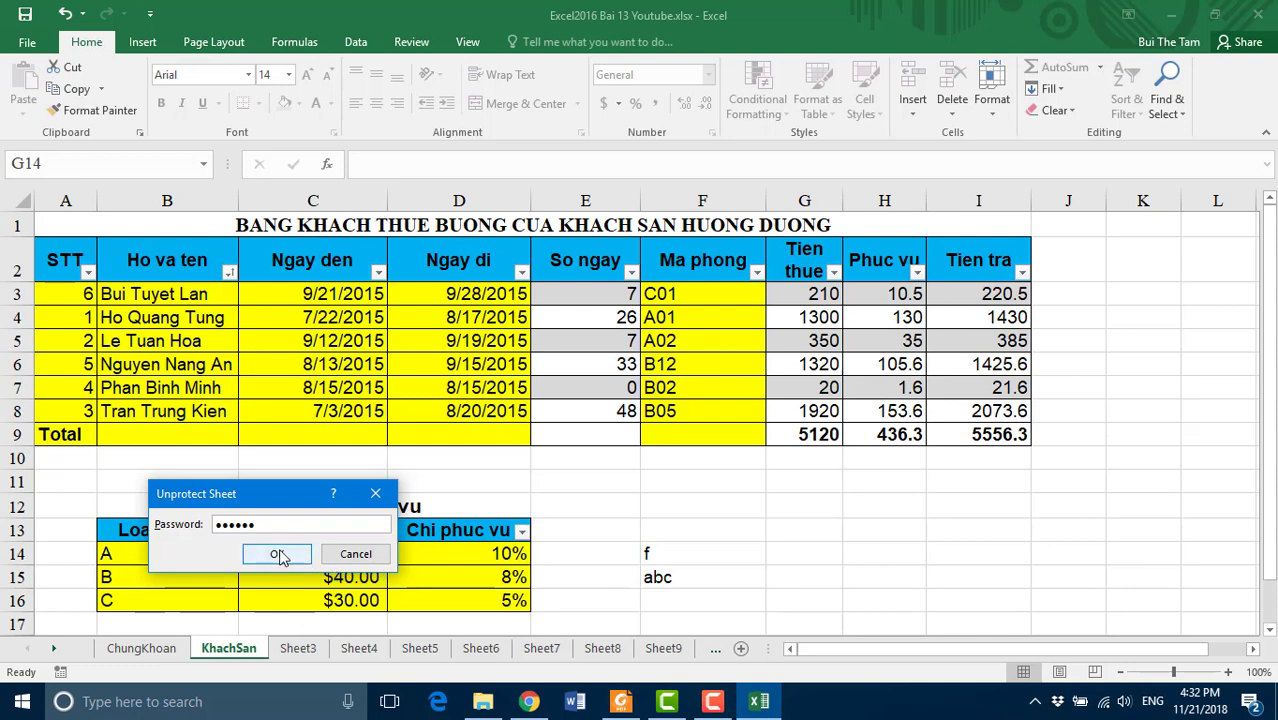
pyautogui.click(279, 552)
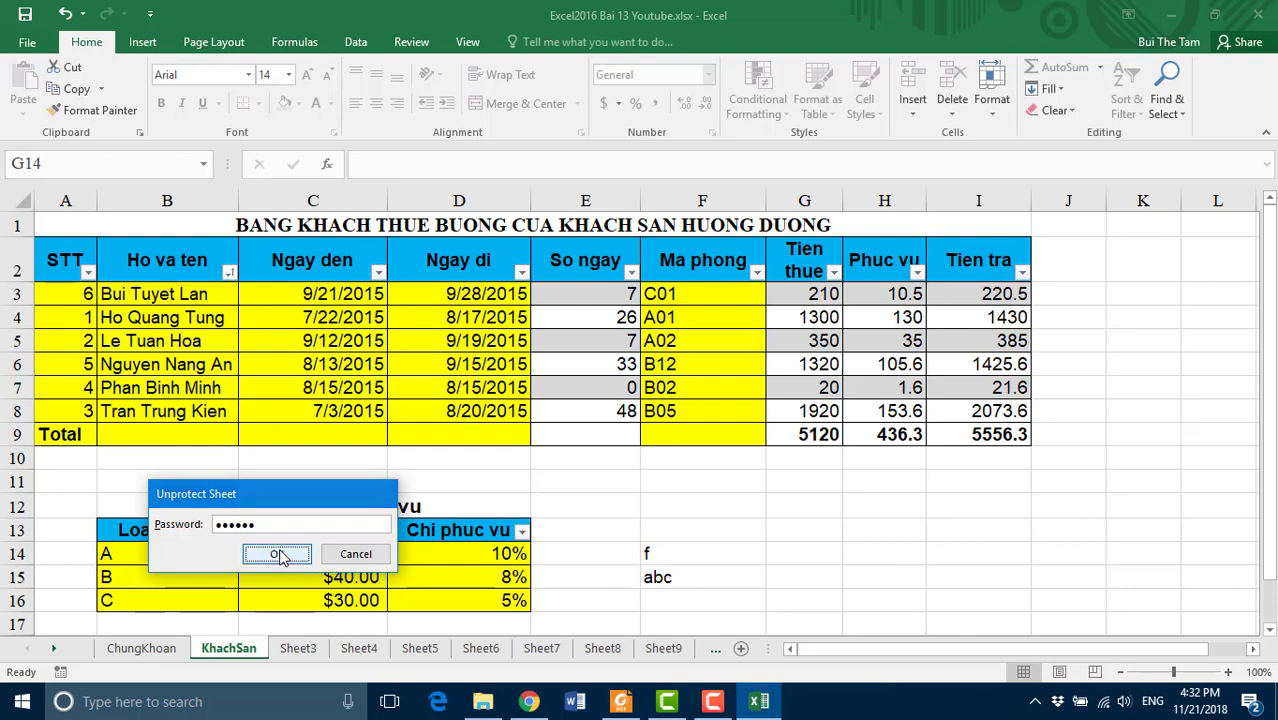
# Step: Enter 1234 in H14, then select the guest table A2:I9 and deselect it at J13
pyautogui.click(873, 554)
pyautogui.write('1234')
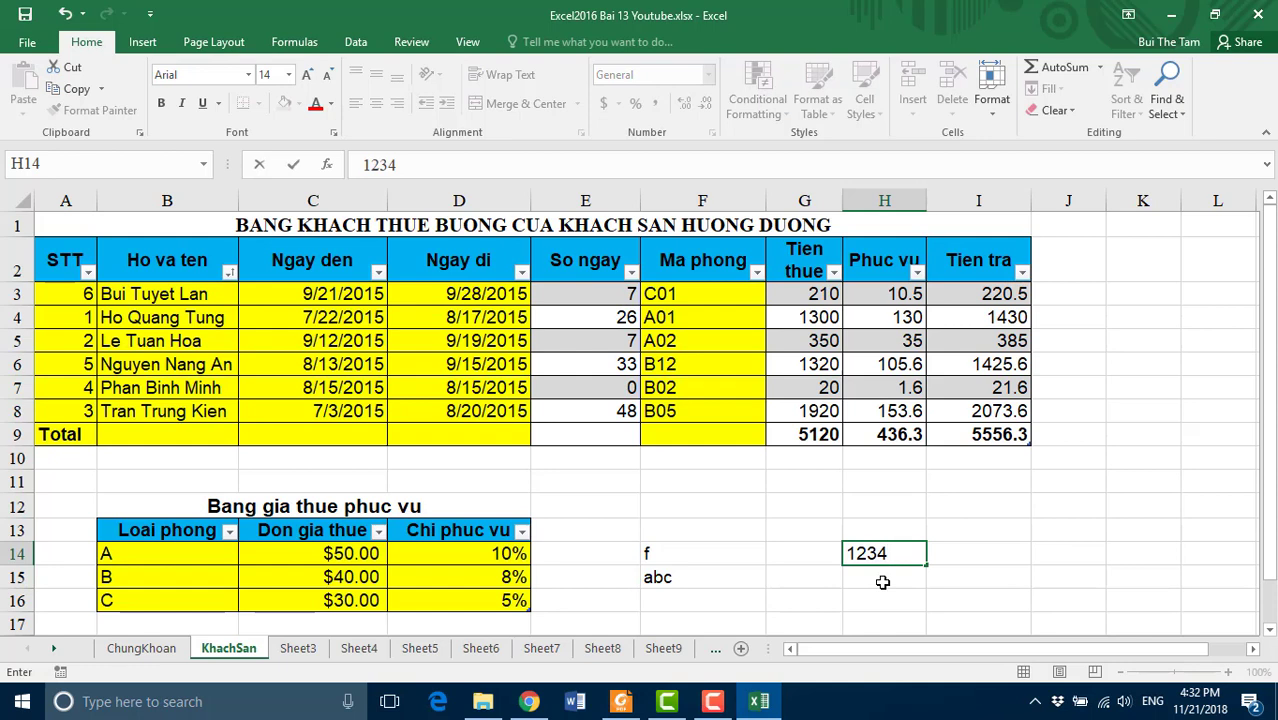
pyautogui.click(881, 578)
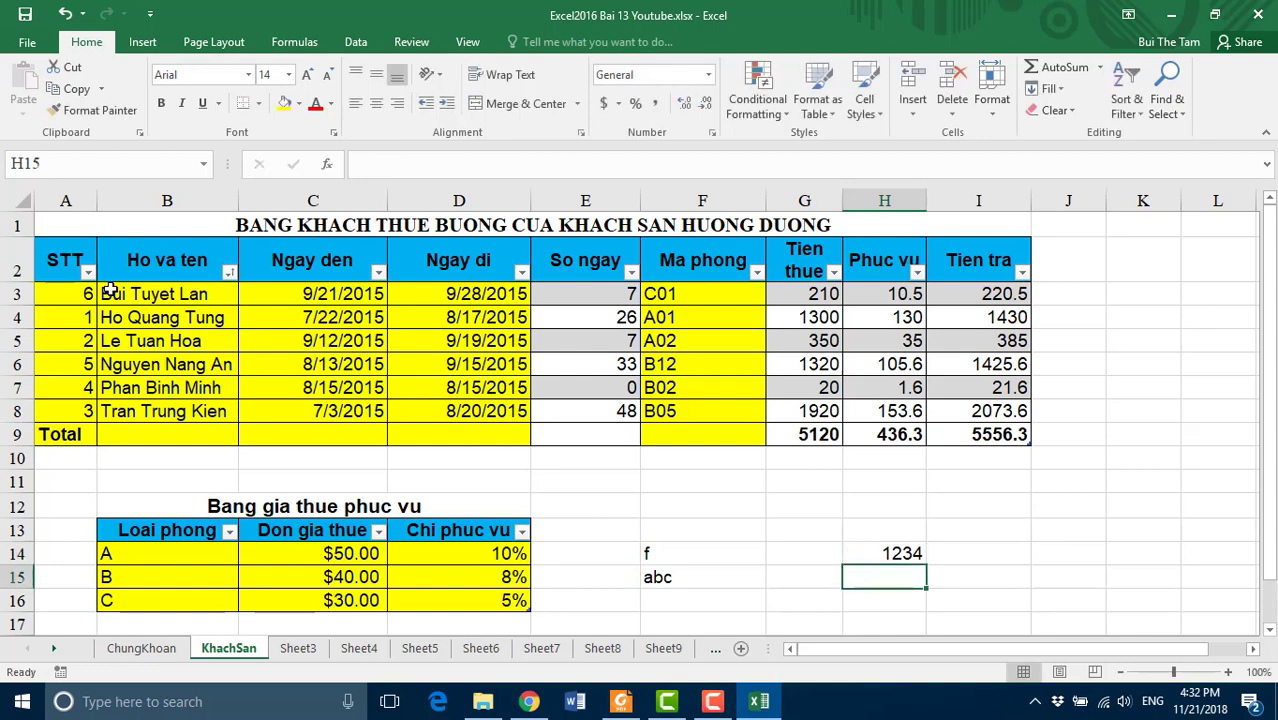
pyautogui.moveTo(63, 259); pyautogui.dragTo(983, 444)
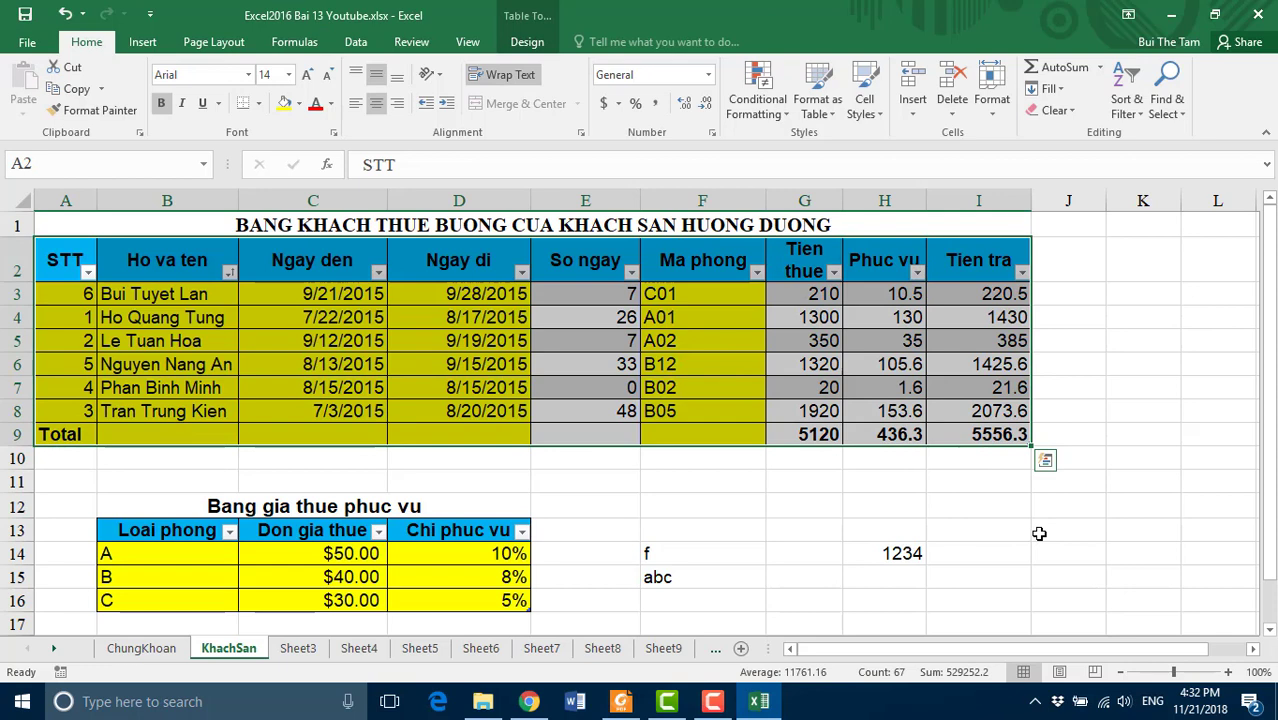
pyautogui.click(1039, 533)
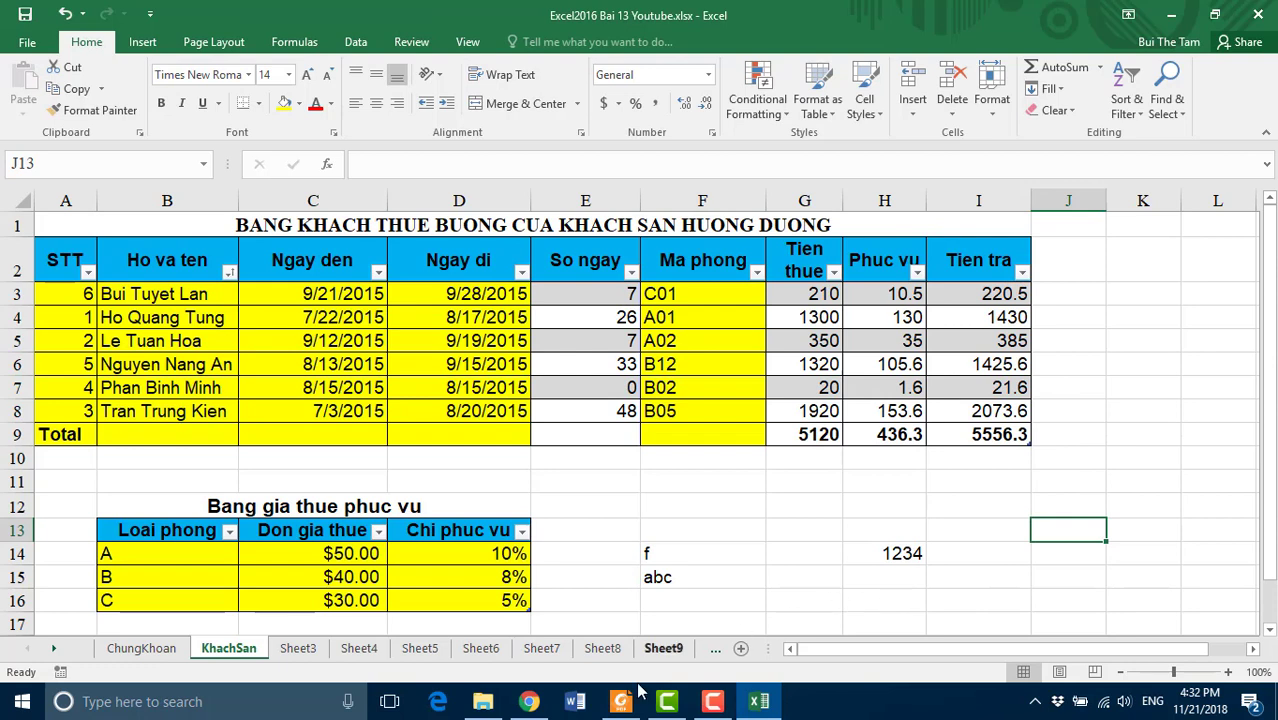
# Step: Bring the Foxit Reader window with the Bài 14 lesson PDF to the front
pyautogui.moveTo(621, 701)
pyautogui.click(597, 612)
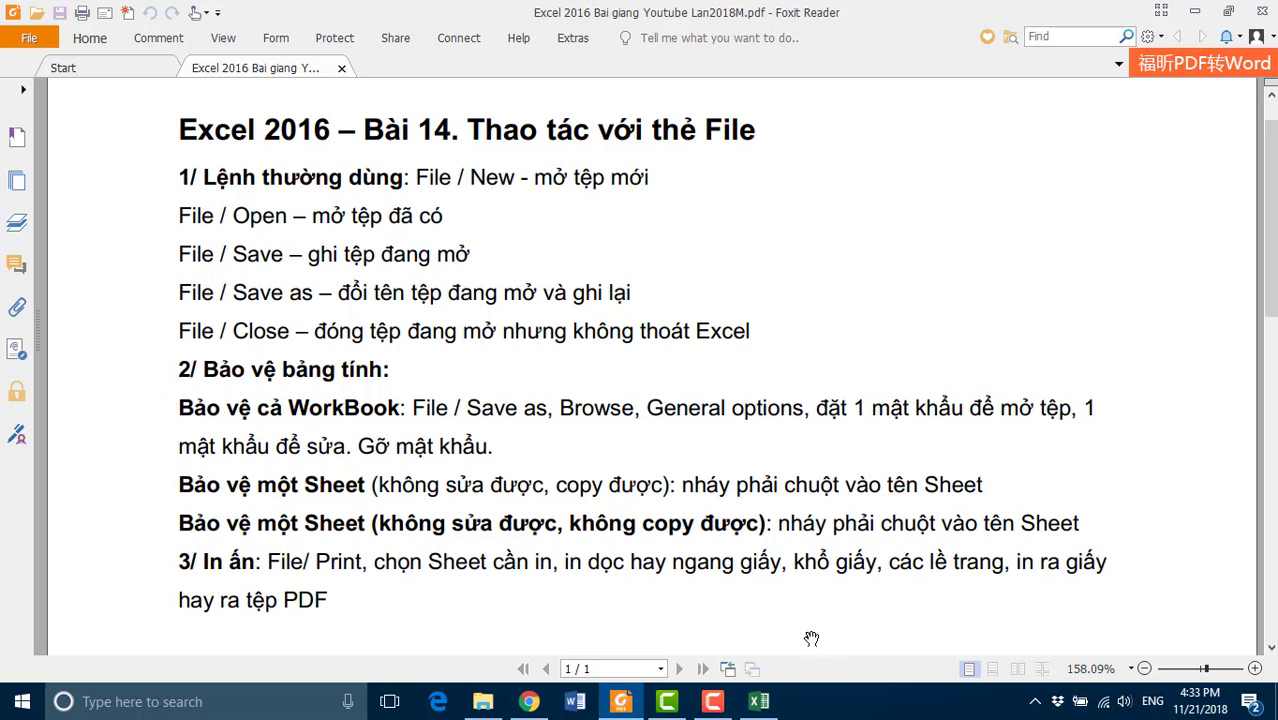
# Step: Back in Excel, switch to the ChungKhoan sheet and scroll through its stock data
pyautogui.moveTo(716, 702)
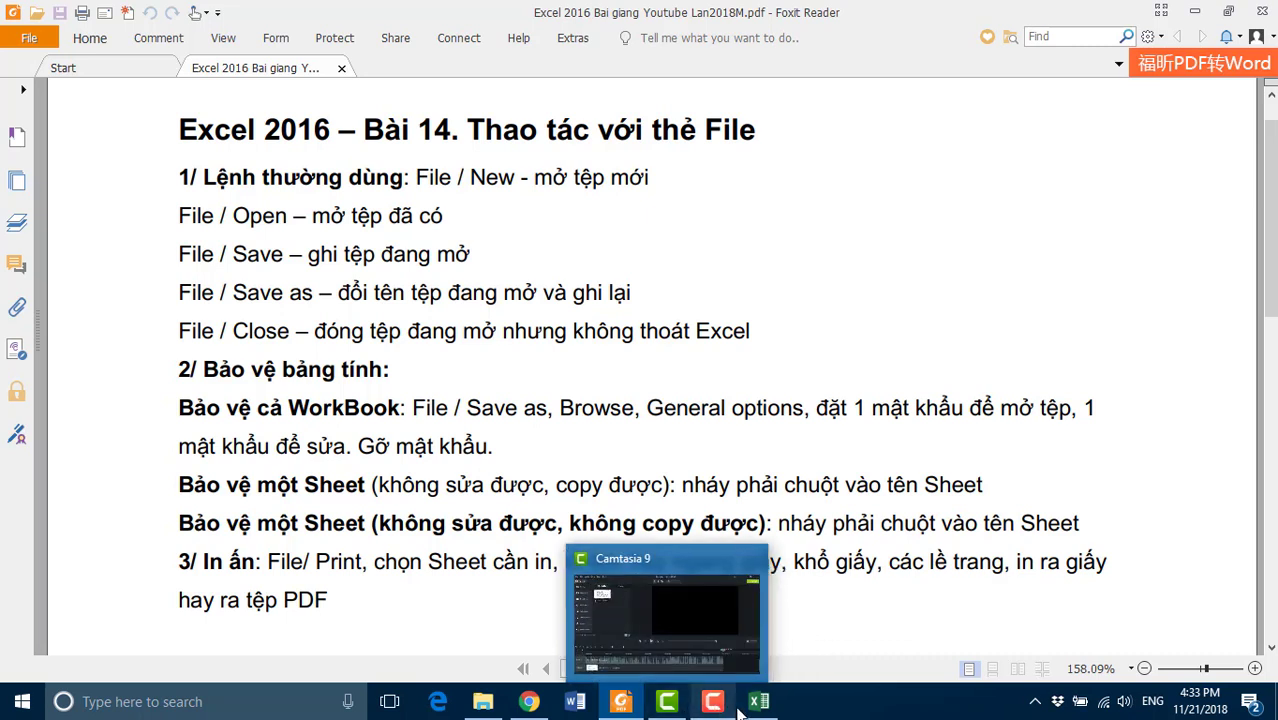
pyautogui.click(740, 645)
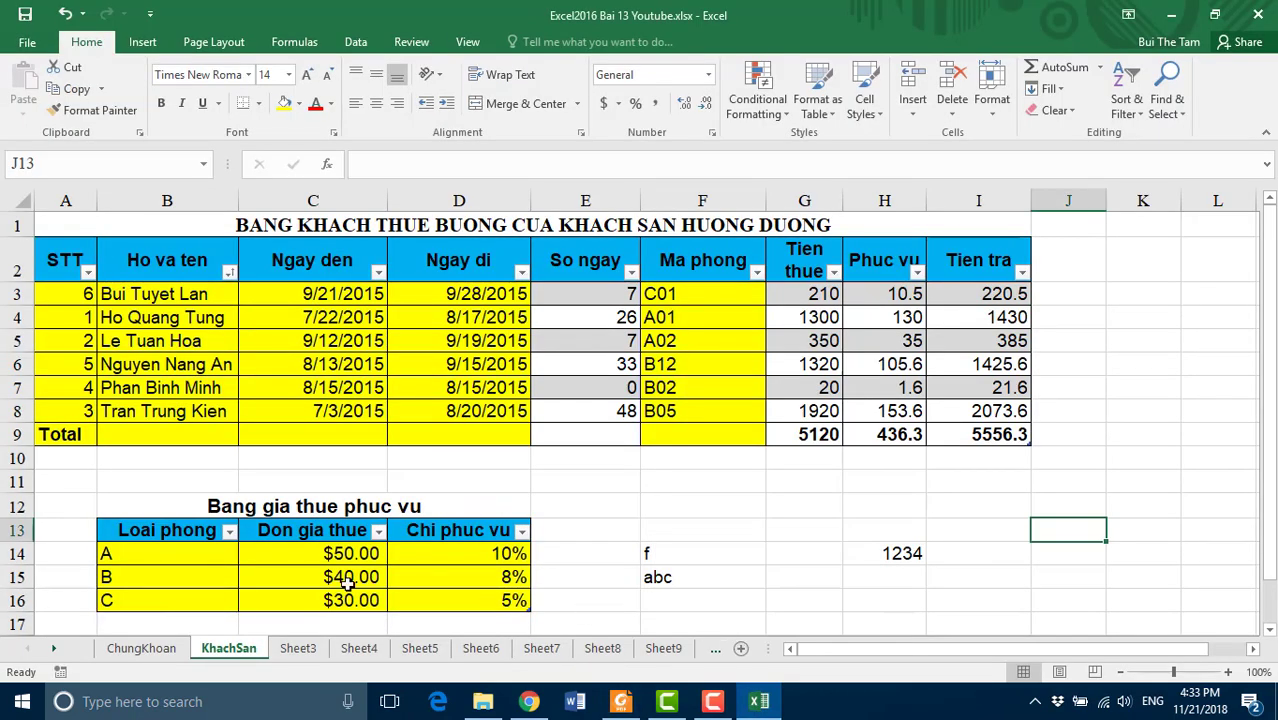
pyautogui.click(137, 650)
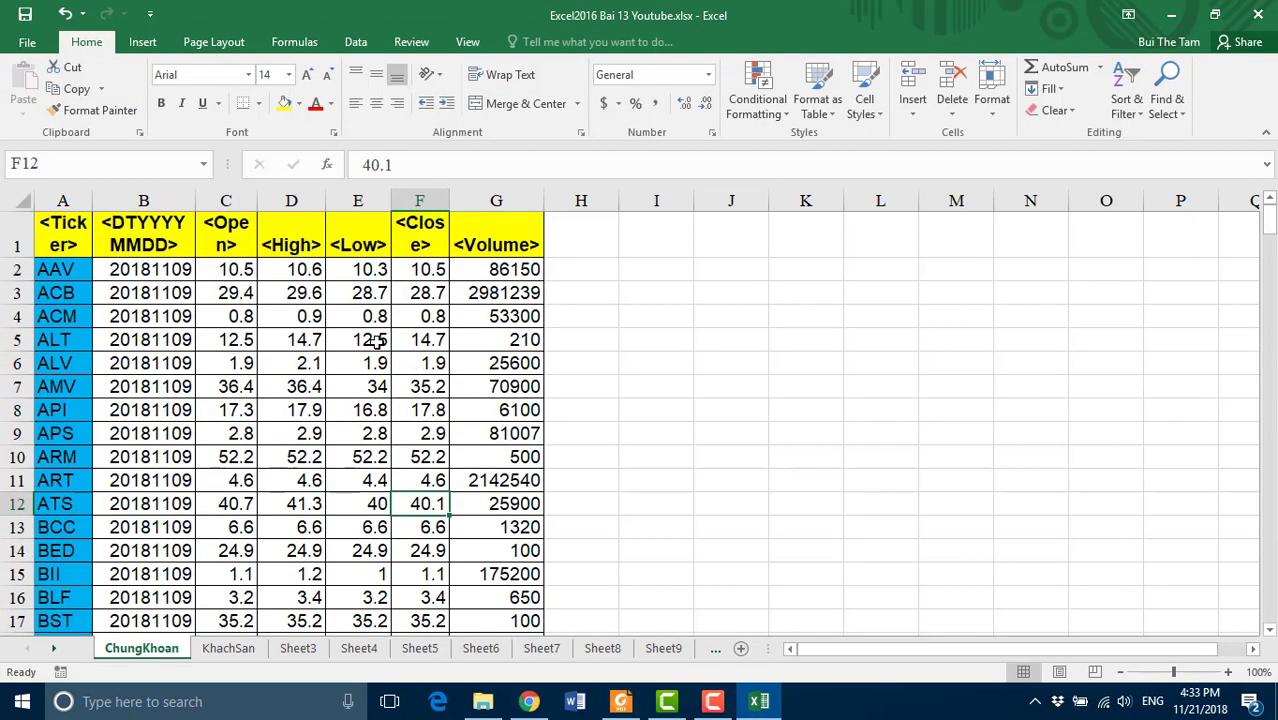
pyautogui.moveTo(1268, 240); pyautogui.dragTo(1268, 692)
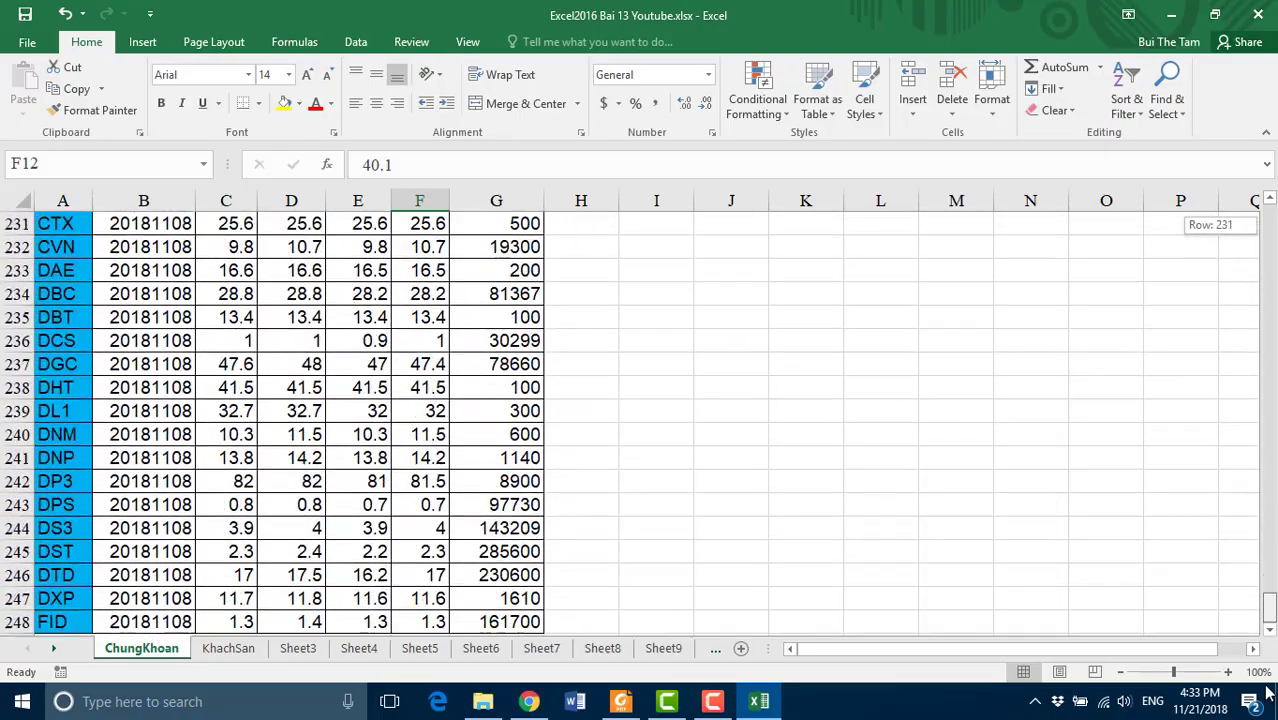
pyautogui.moveTo(1268, 633); pyautogui.dragTo(1269, 218)
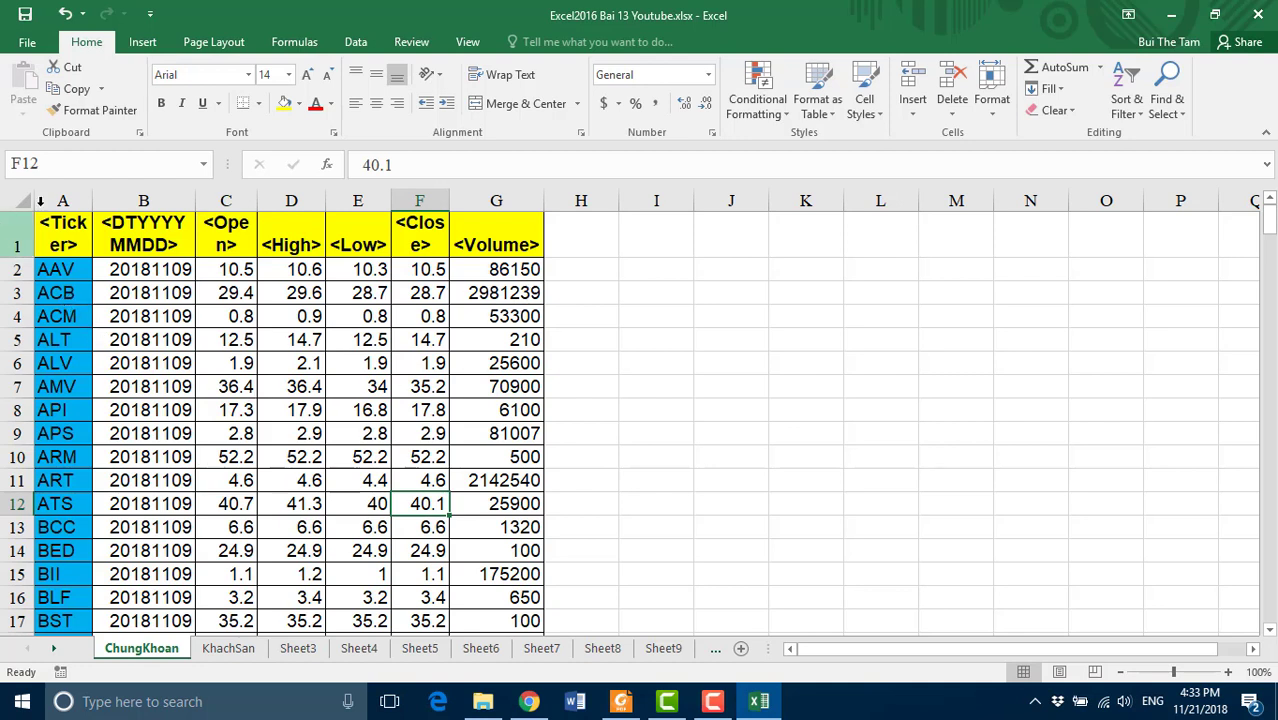
# Step: Select cell E5 in the Low column and open the workbook's File Info page
pyautogui.click(207, 312)
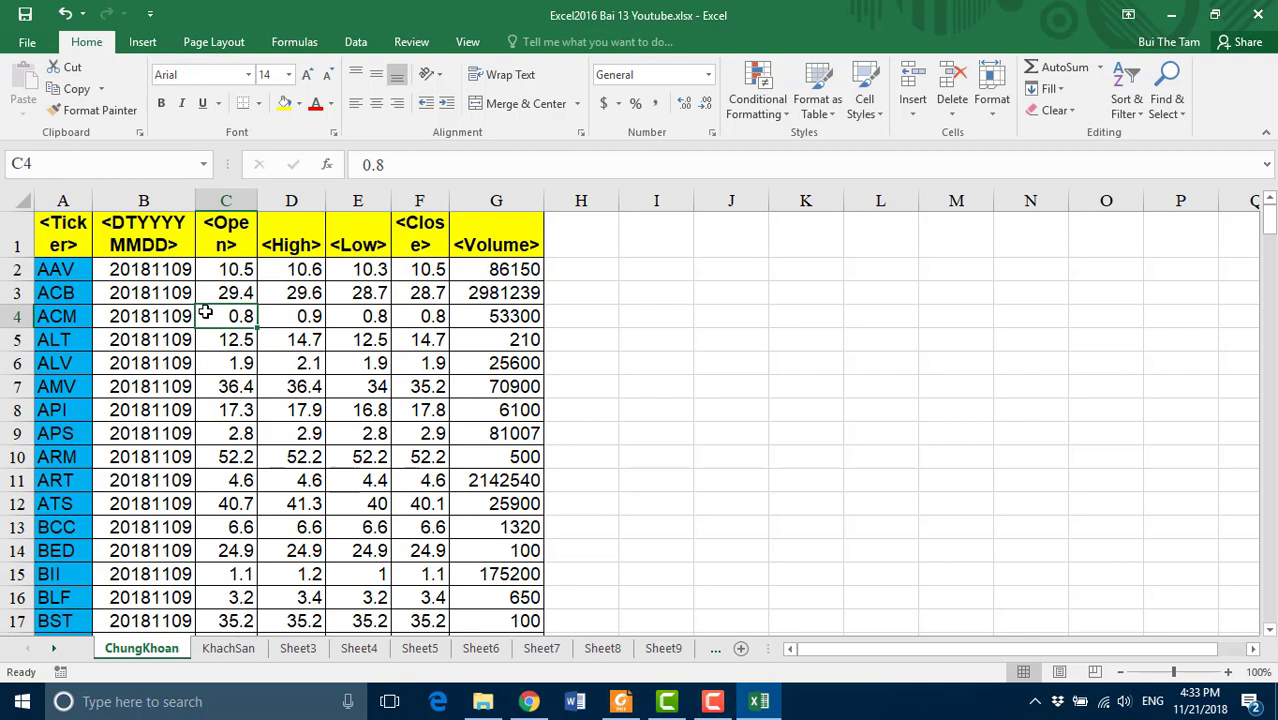
pyautogui.click(343, 343)
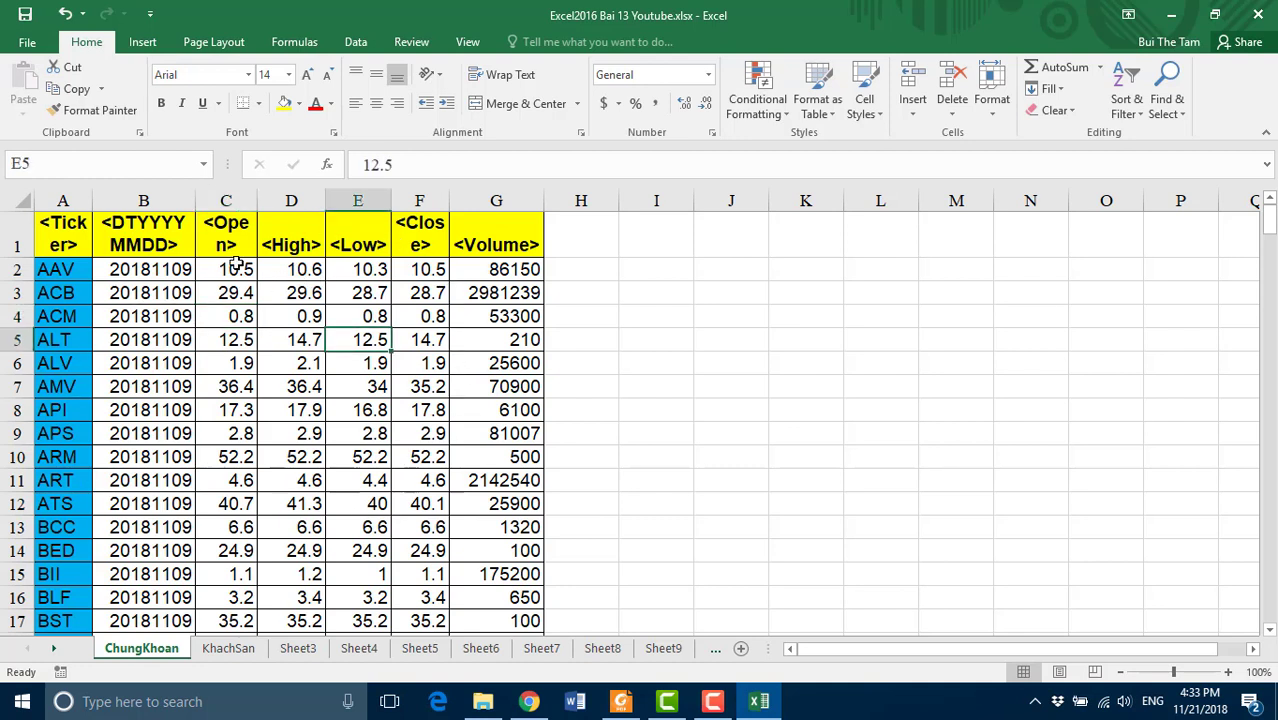
pyautogui.click(27, 42)
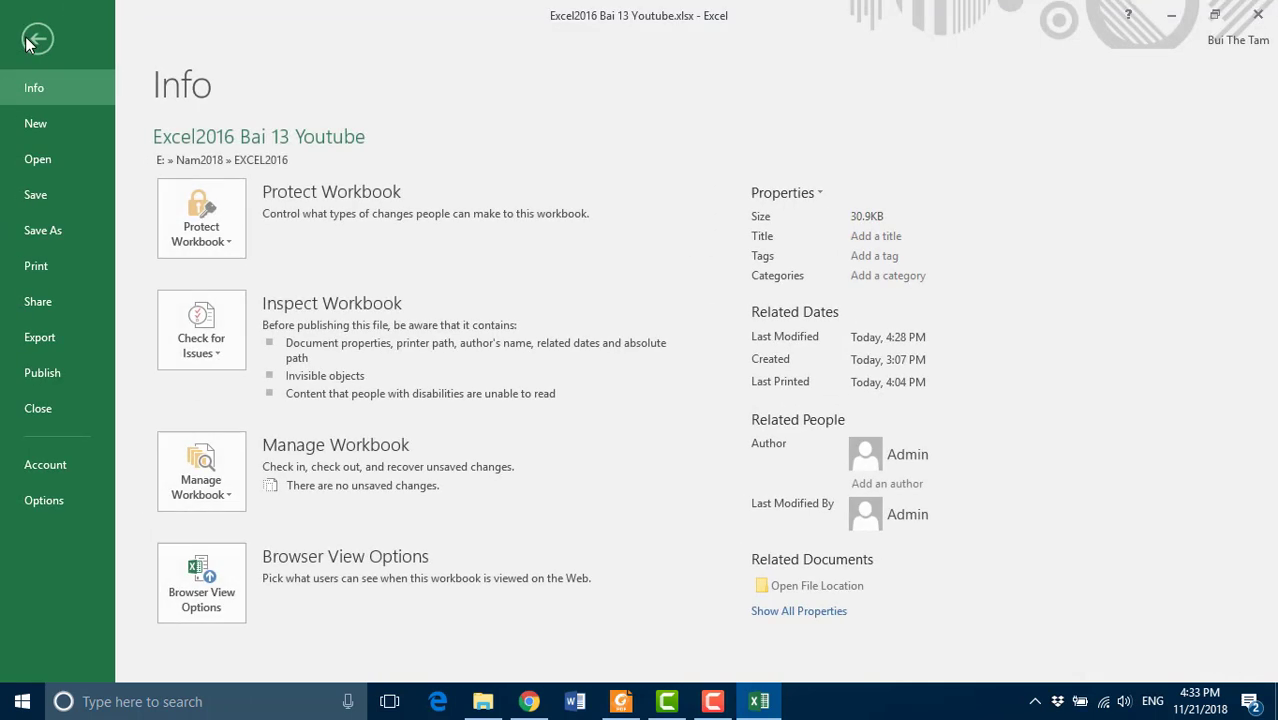
# Step: On the Print page, keep Print Active Sheets and Foxit Reader PDF Printer
pyautogui.click(43, 265)
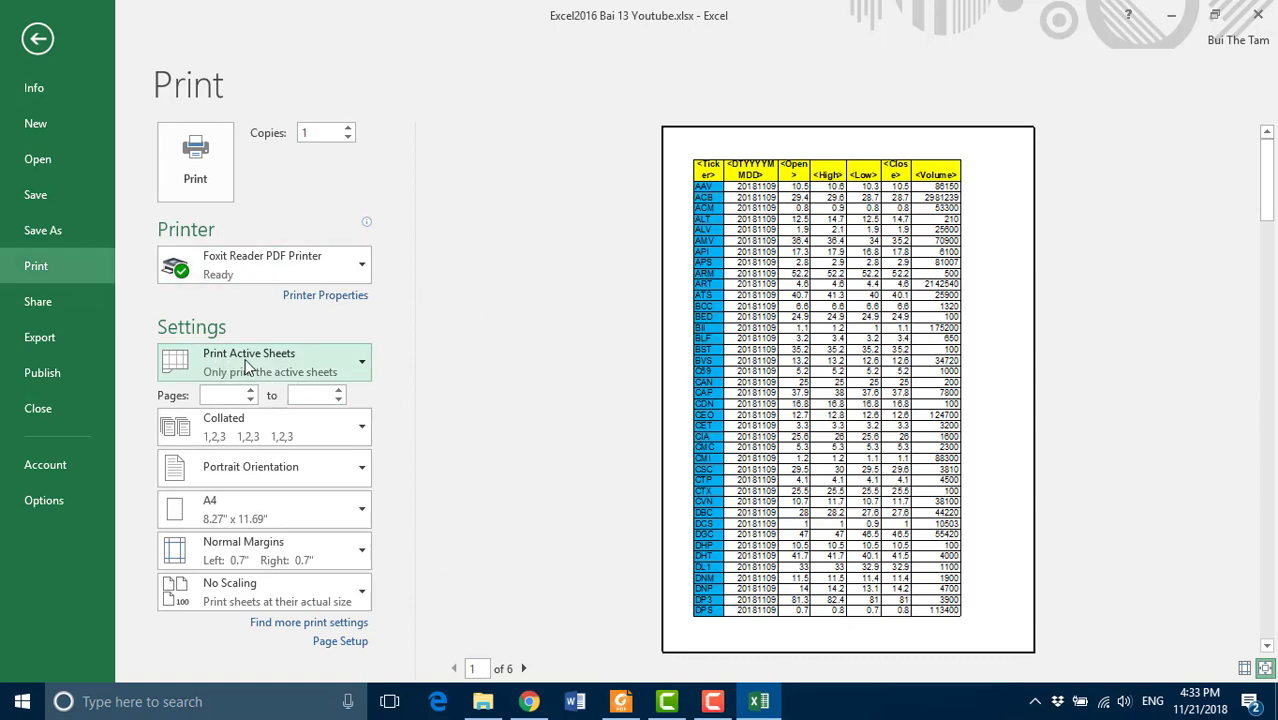
pyautogui.click(361, 361)
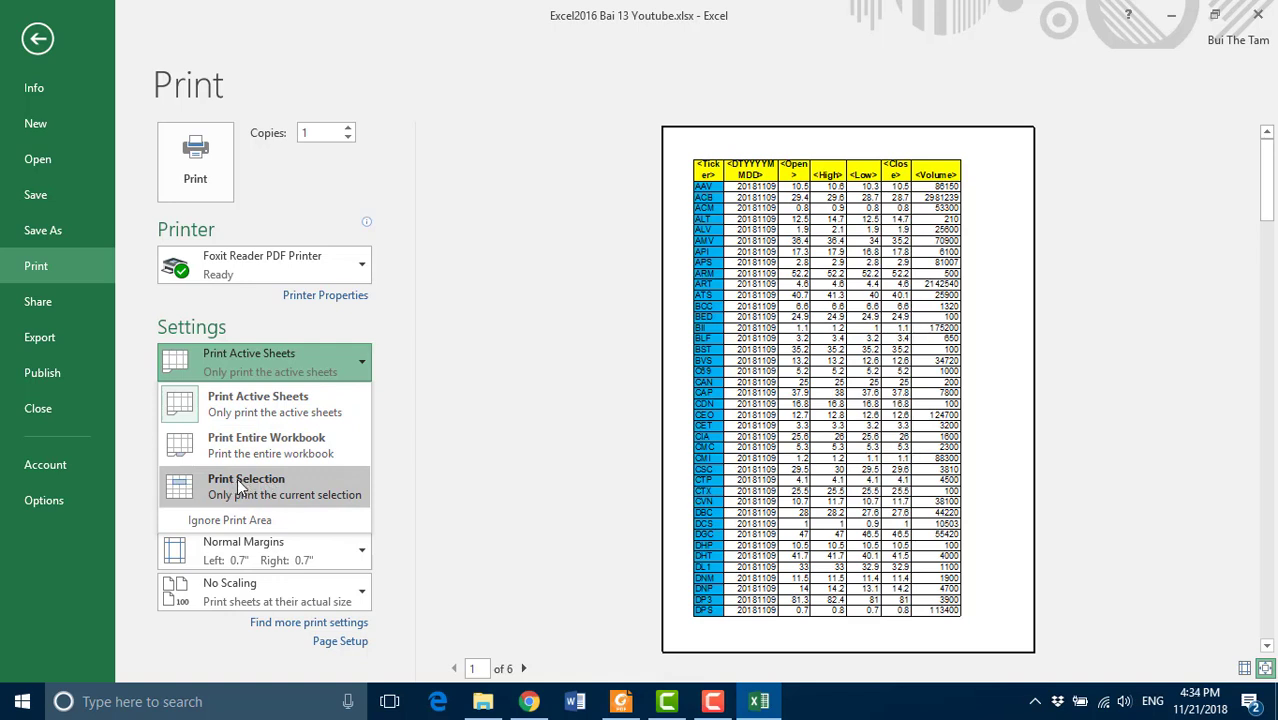
pyautogui.click(480, 321)
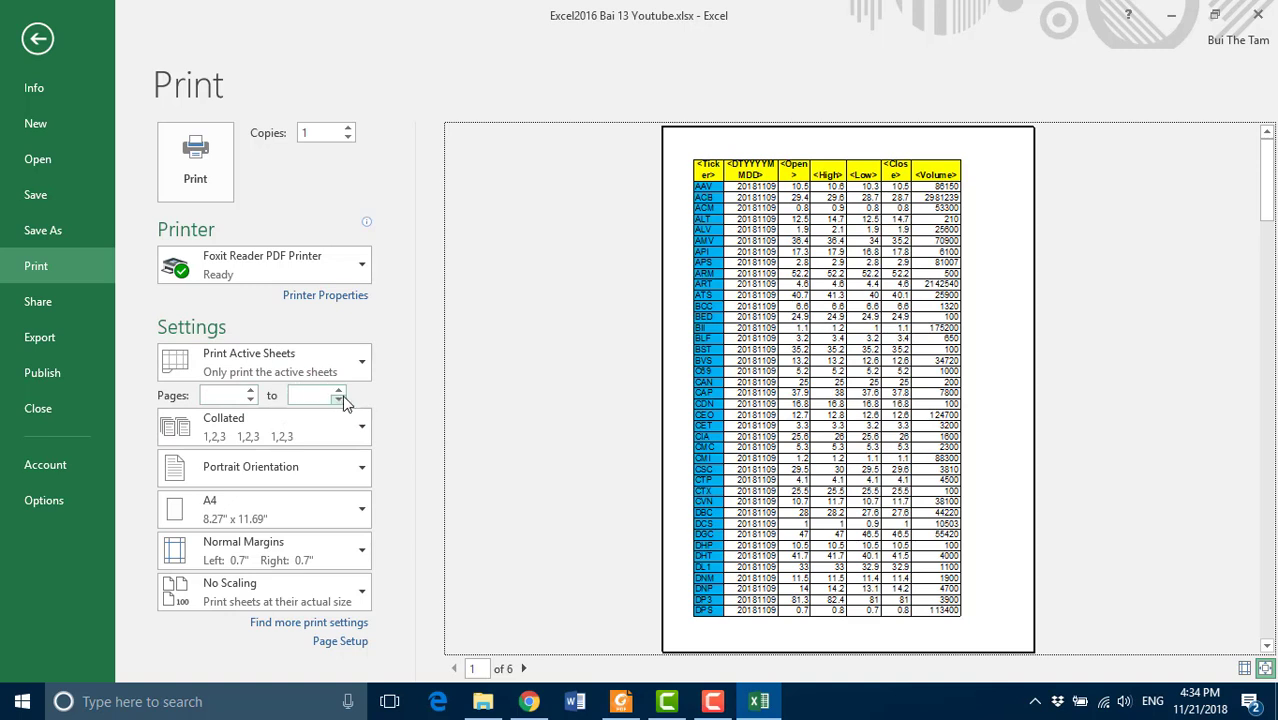
pyautogui.click(362, 266)
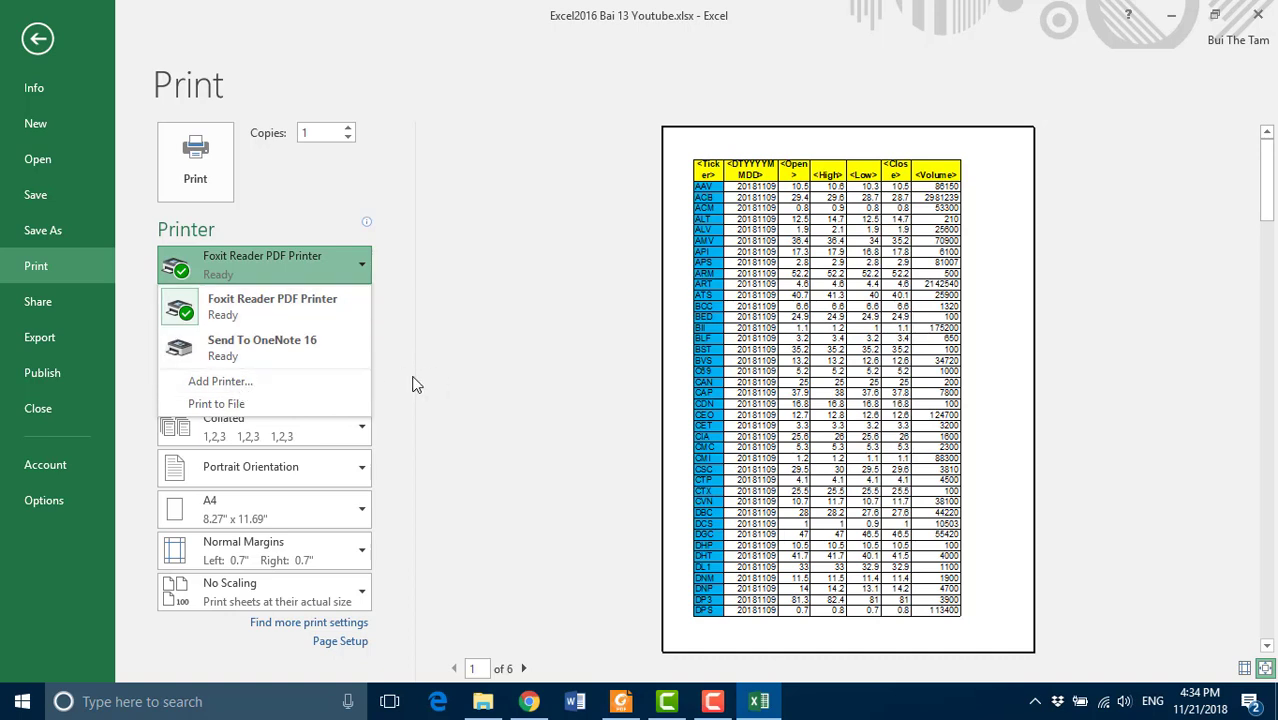
pyautogui.click(479, 361)
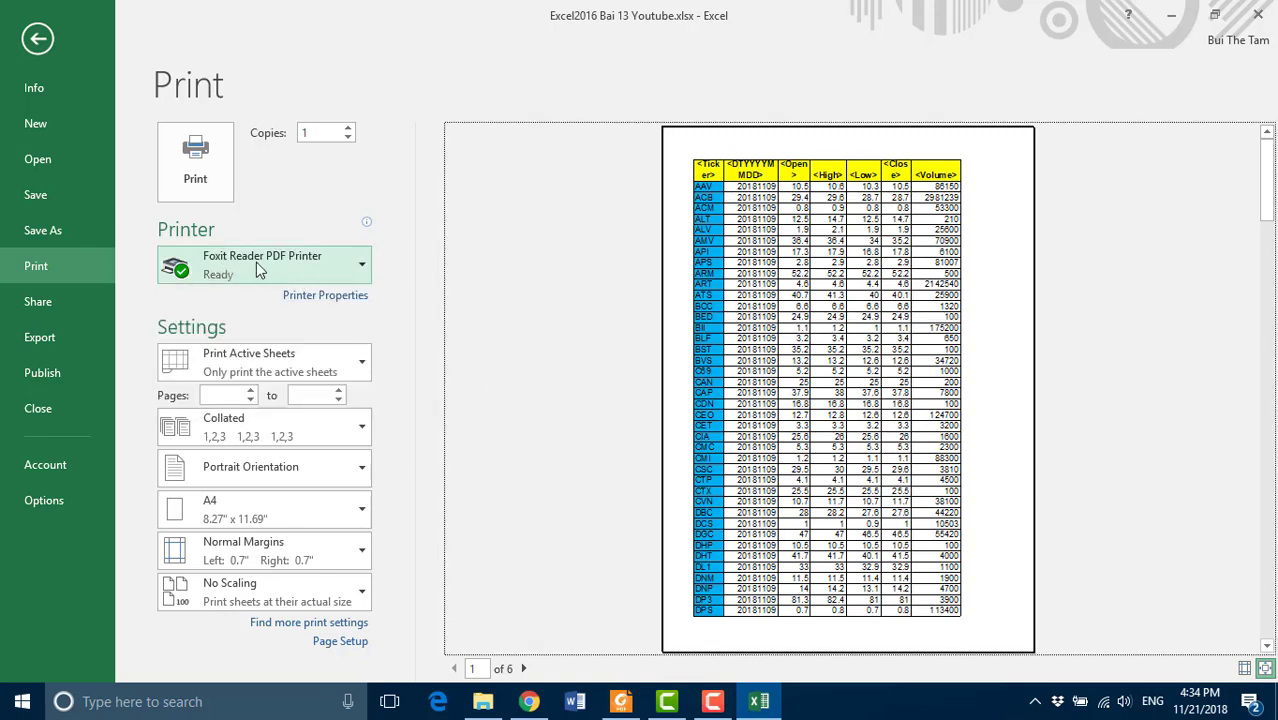
# Step: Keep Portrait orientation, A4 paper and Normal margins for the six-page printout
pyautogui.moveTo(314, 270)
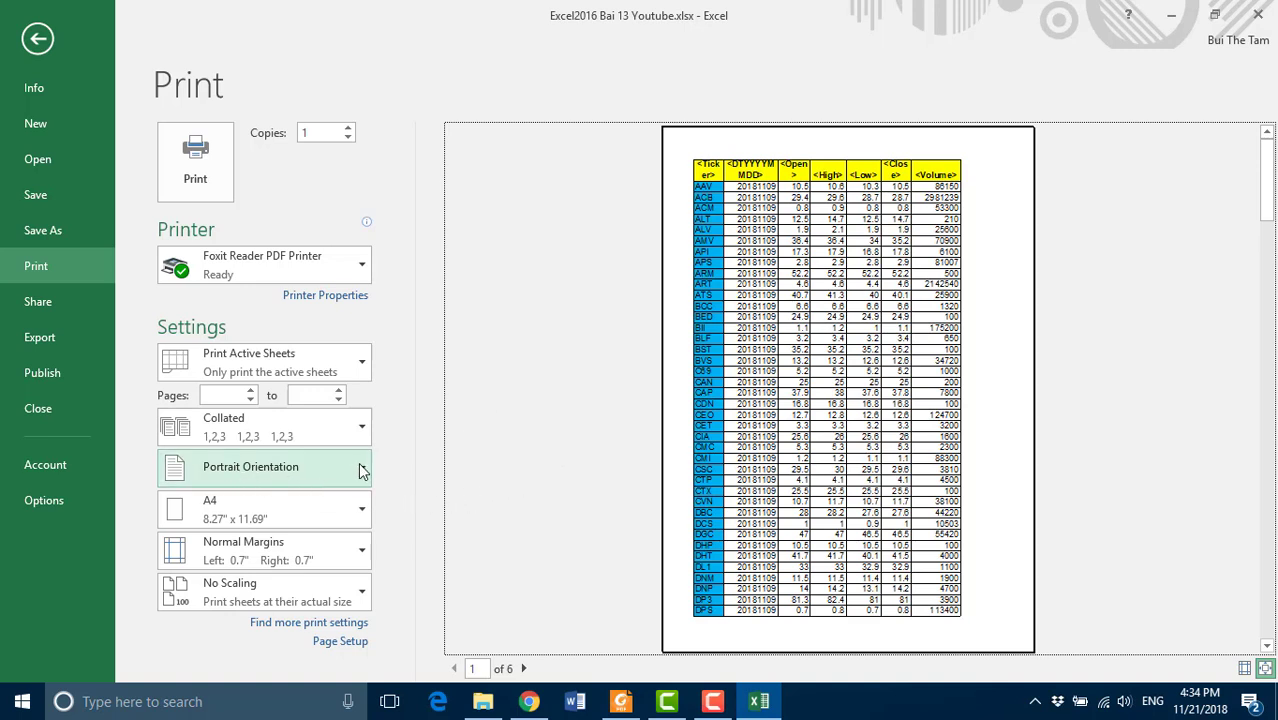
pyautogui.click(362, 469)
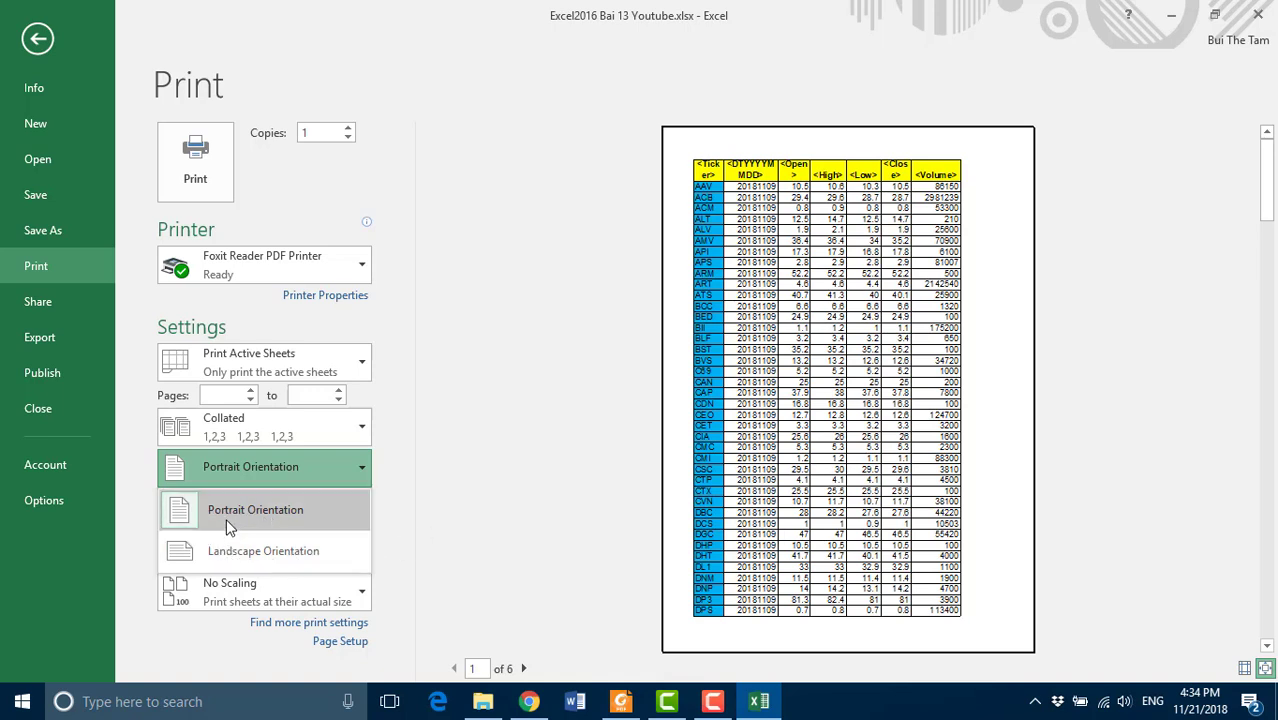
pyautogui.click(459, 507)
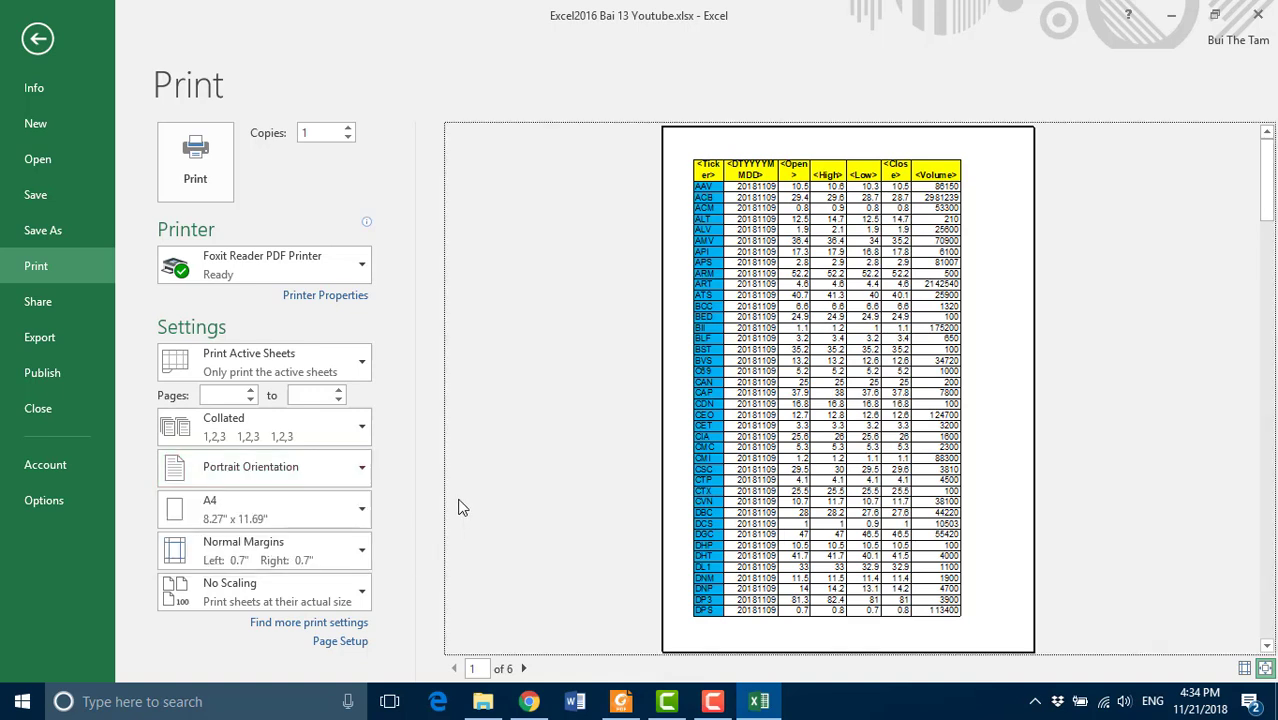
pyautogui.click(360, 515)
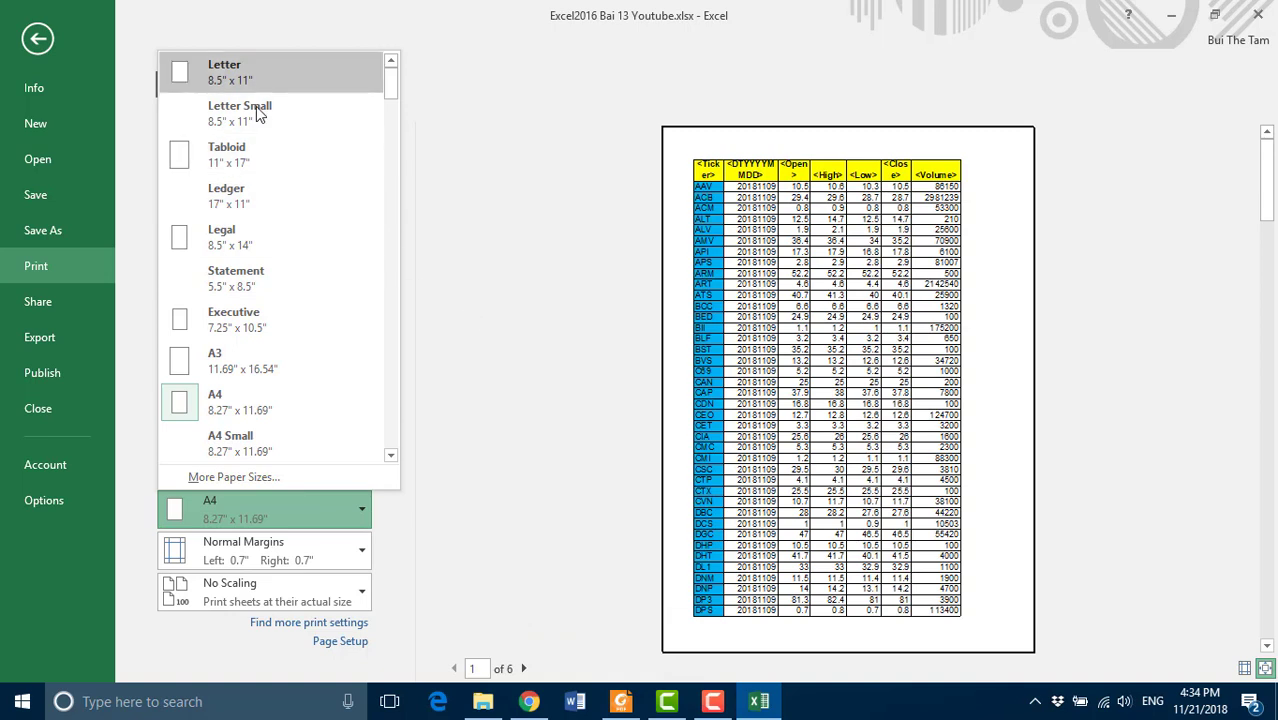
pyautogui.click(475, 427)
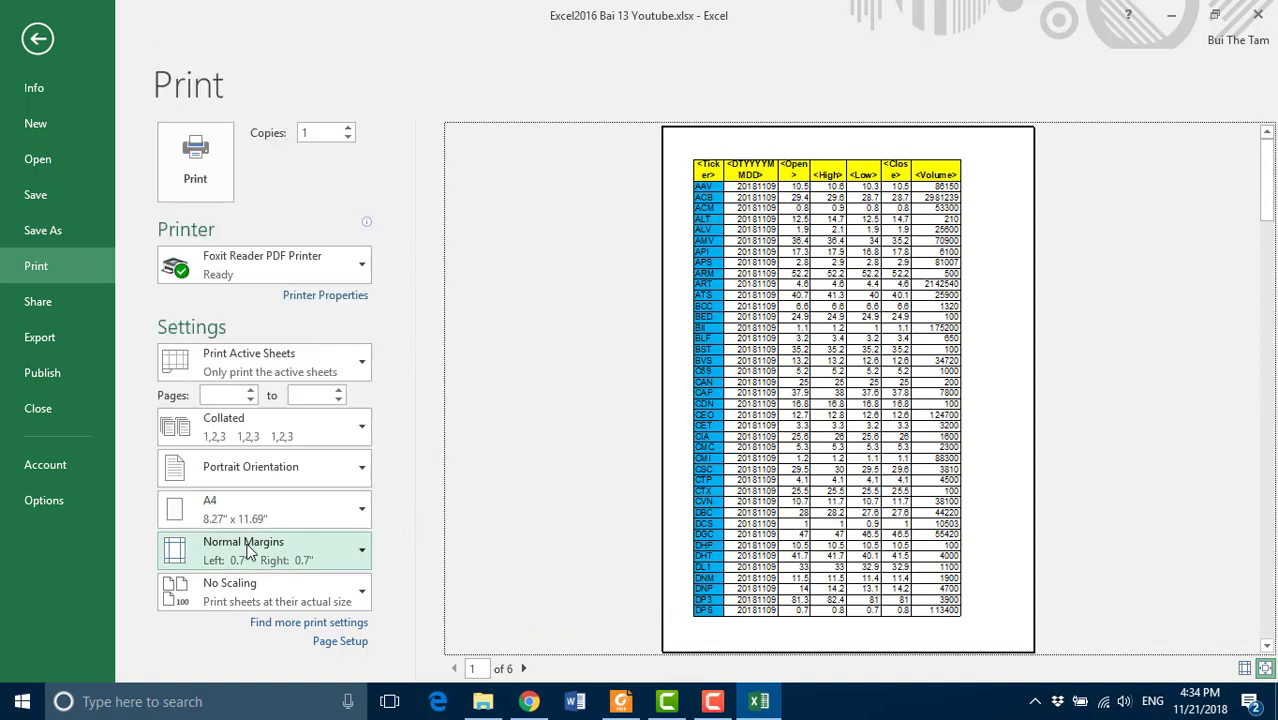
pyautogui.click(362, 557)
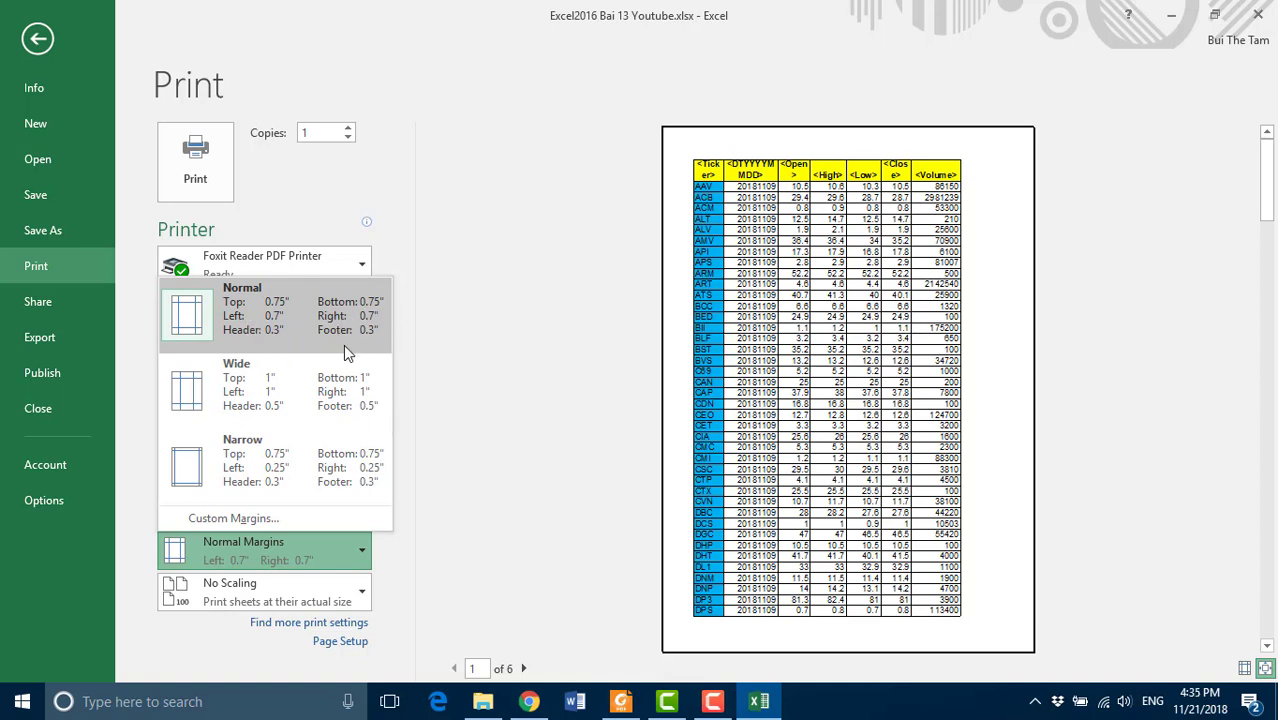
pyautogui.click(490, 435)
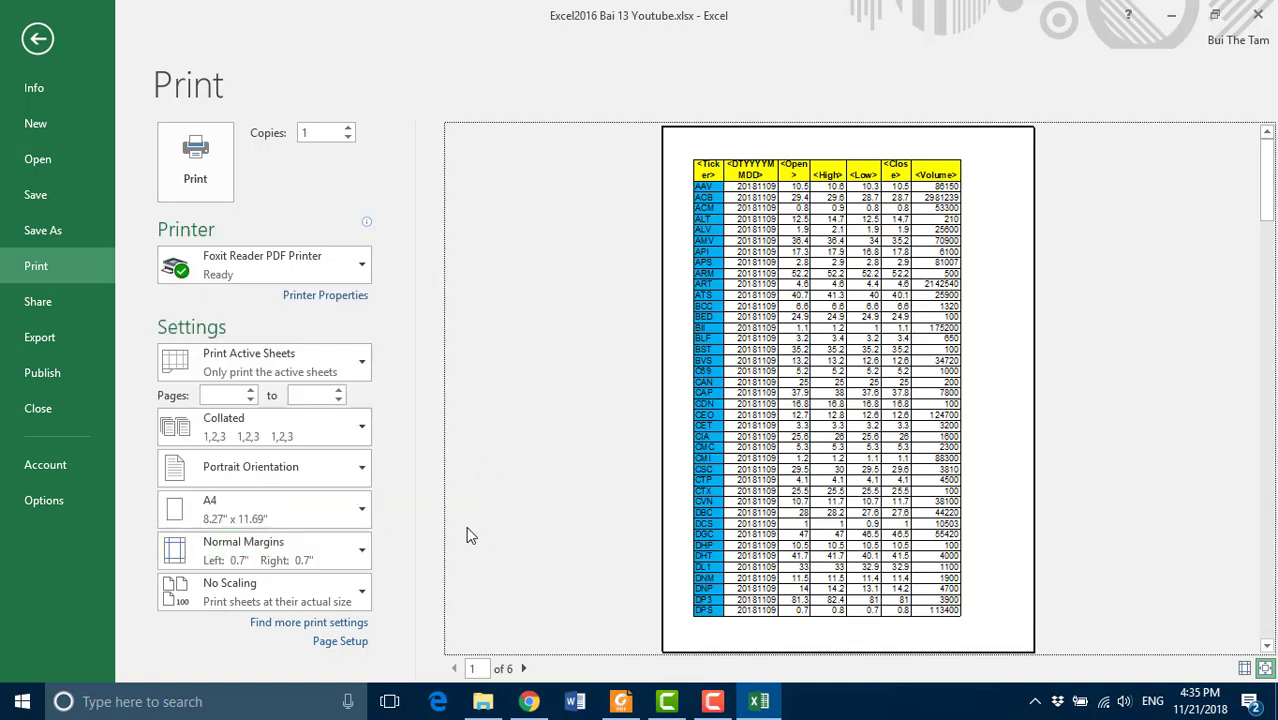
pyautogui.click(339, 644)
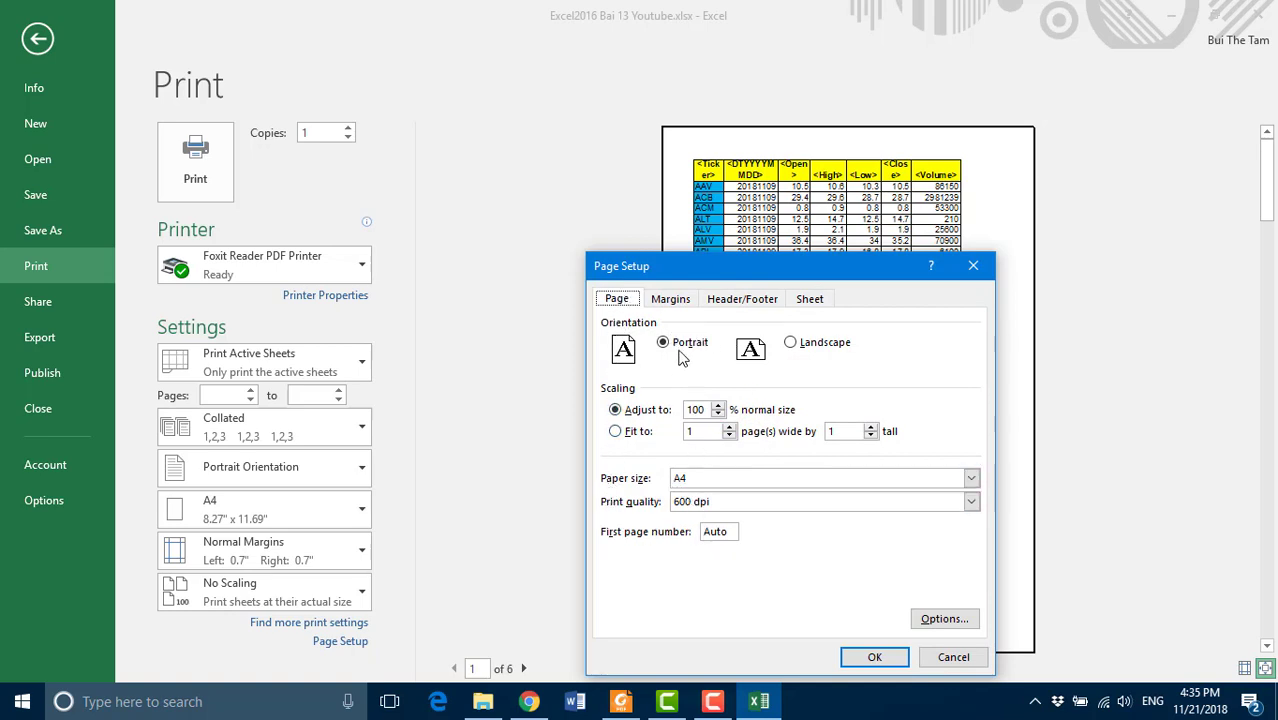
pyautogui.click(664, 301)
pyautogui.click(731, 298)
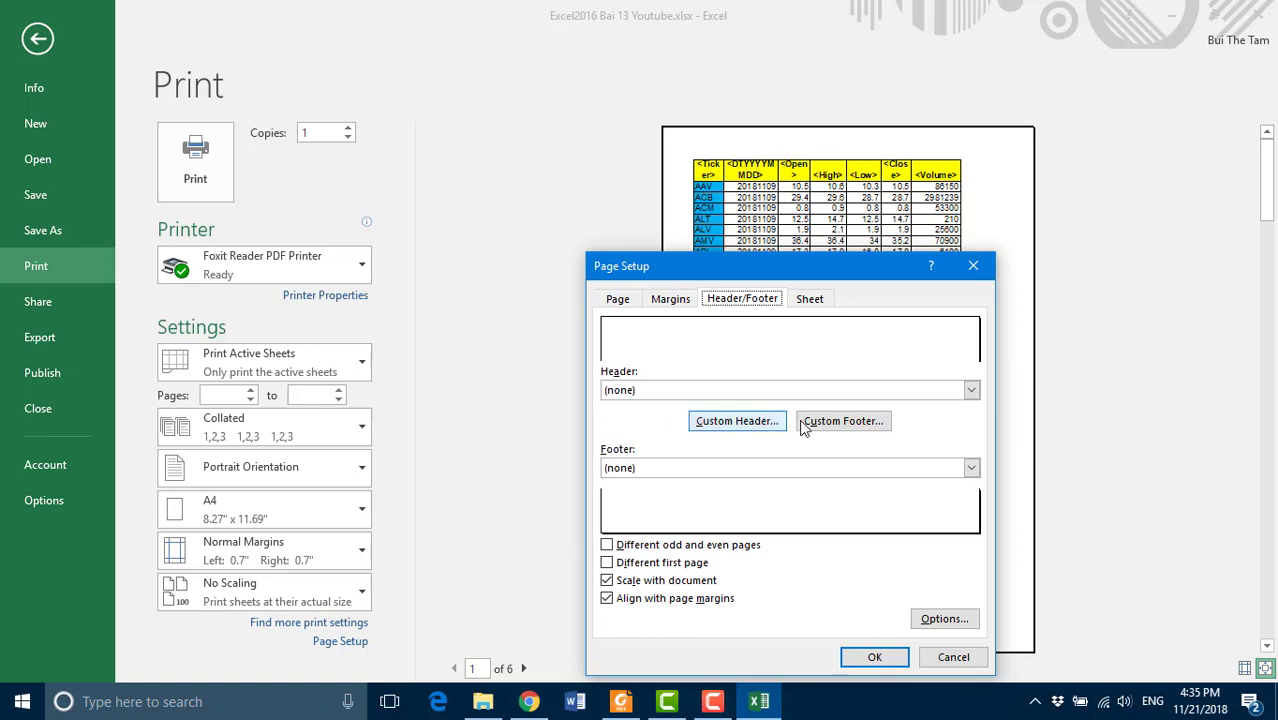
pyautogui.click(821, 307)
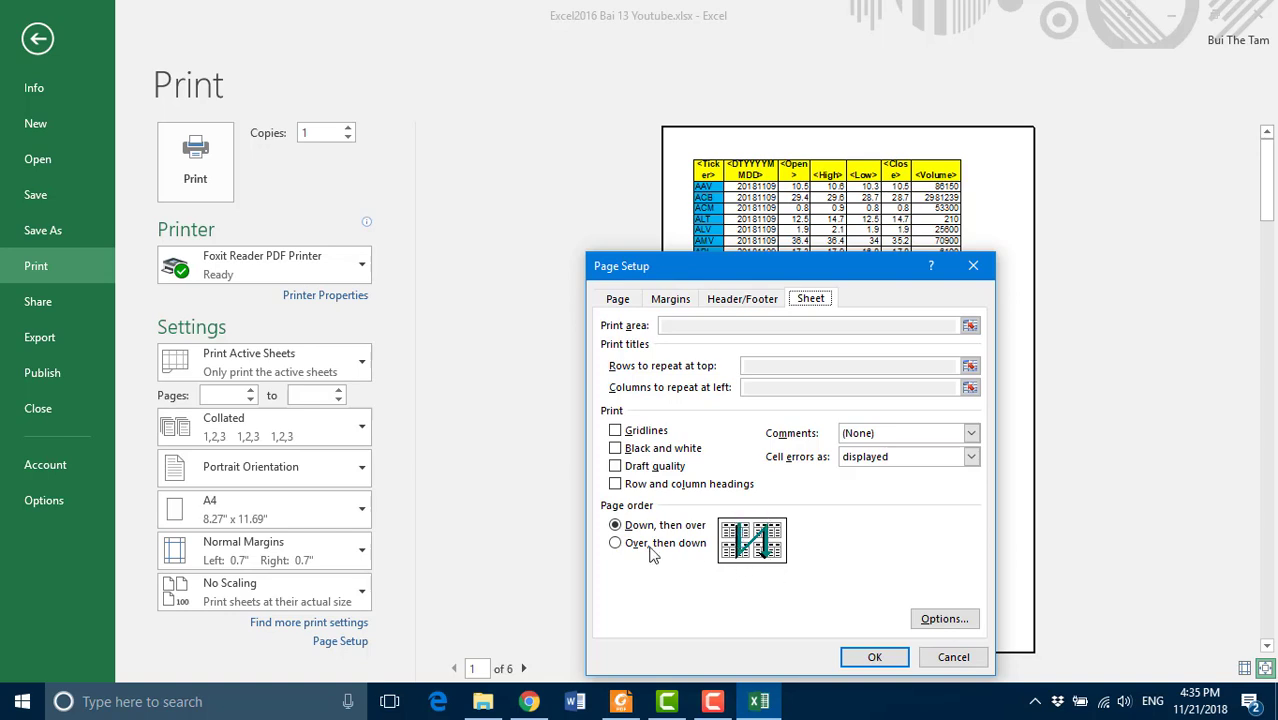
pyautogui.click(615, 544)
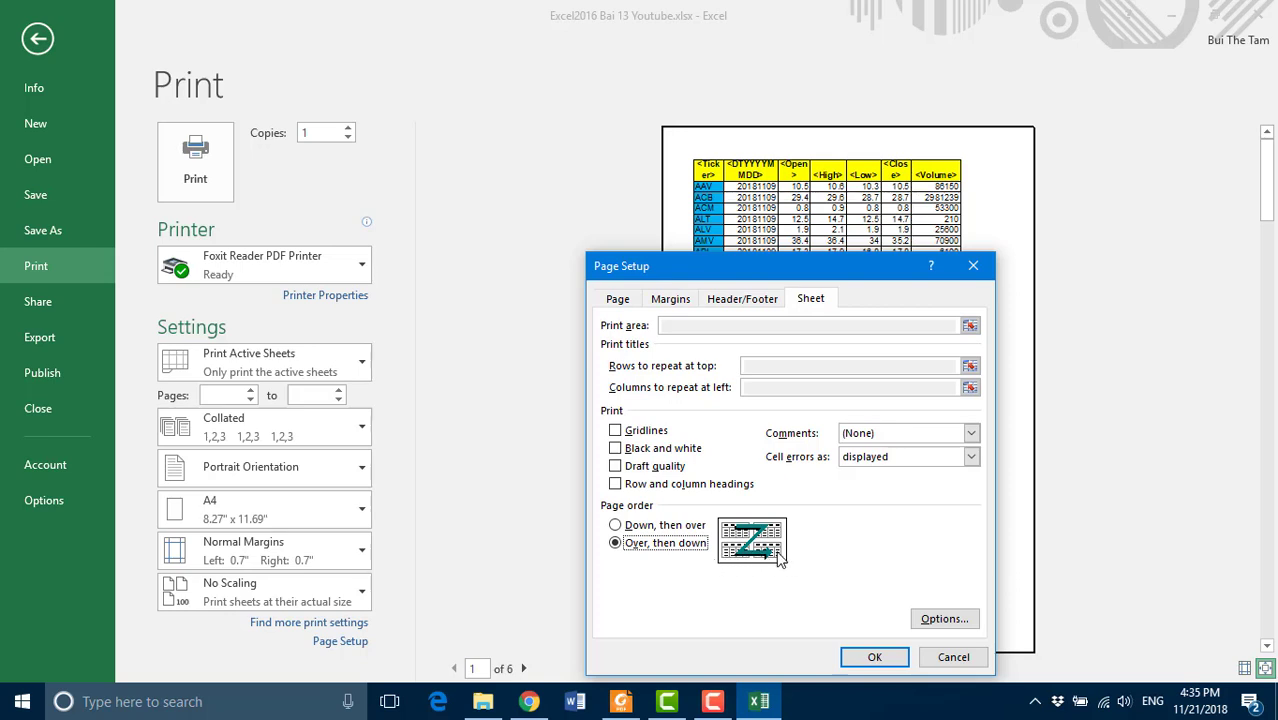
pyautogui.click(617, 529)
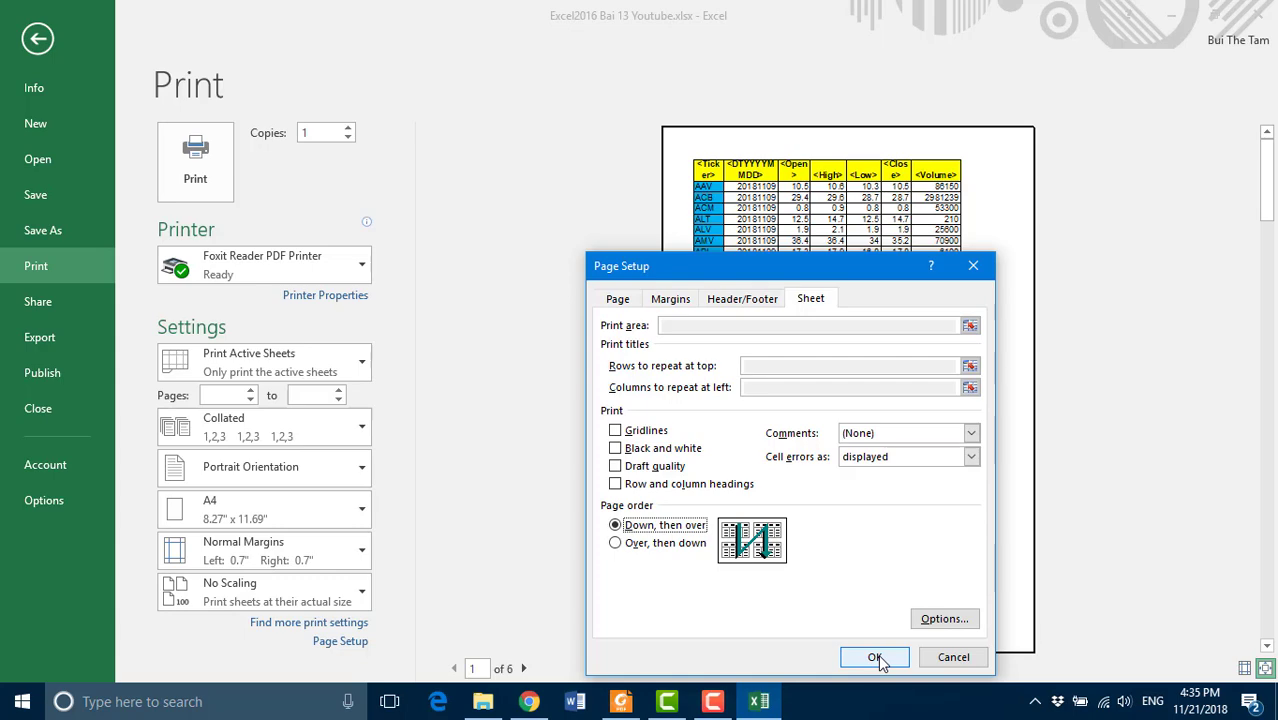
pyautogui.click(876, 658)
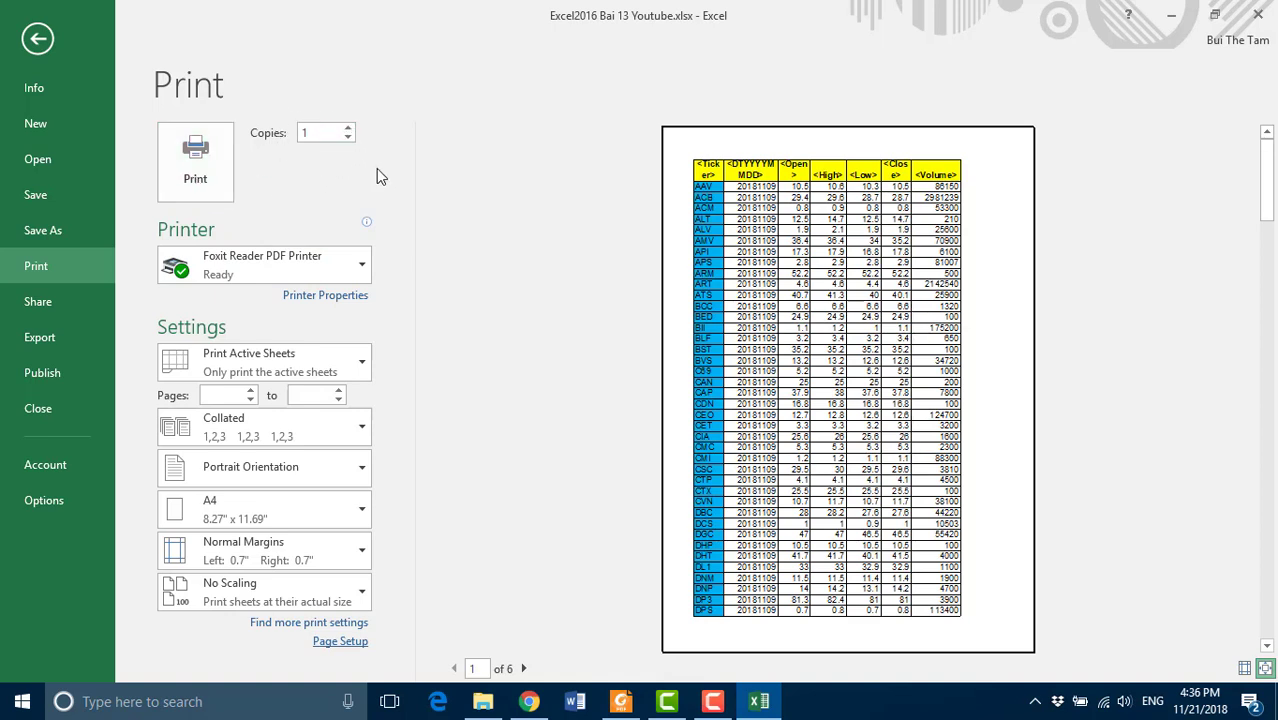
# Step: Print the sheet and save it as Excel2016 Bai 13 Youtube.pdf
pyautogui.click(195, 185)
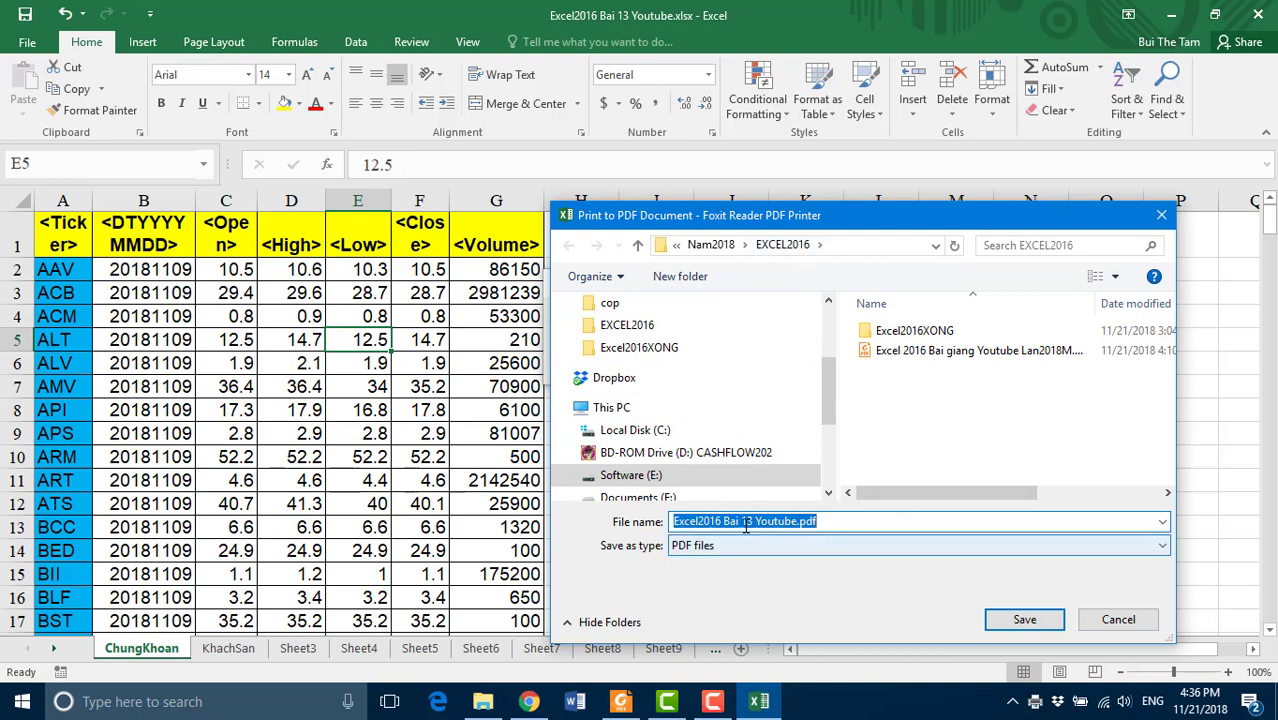
pyautogui.click(1030, 618)
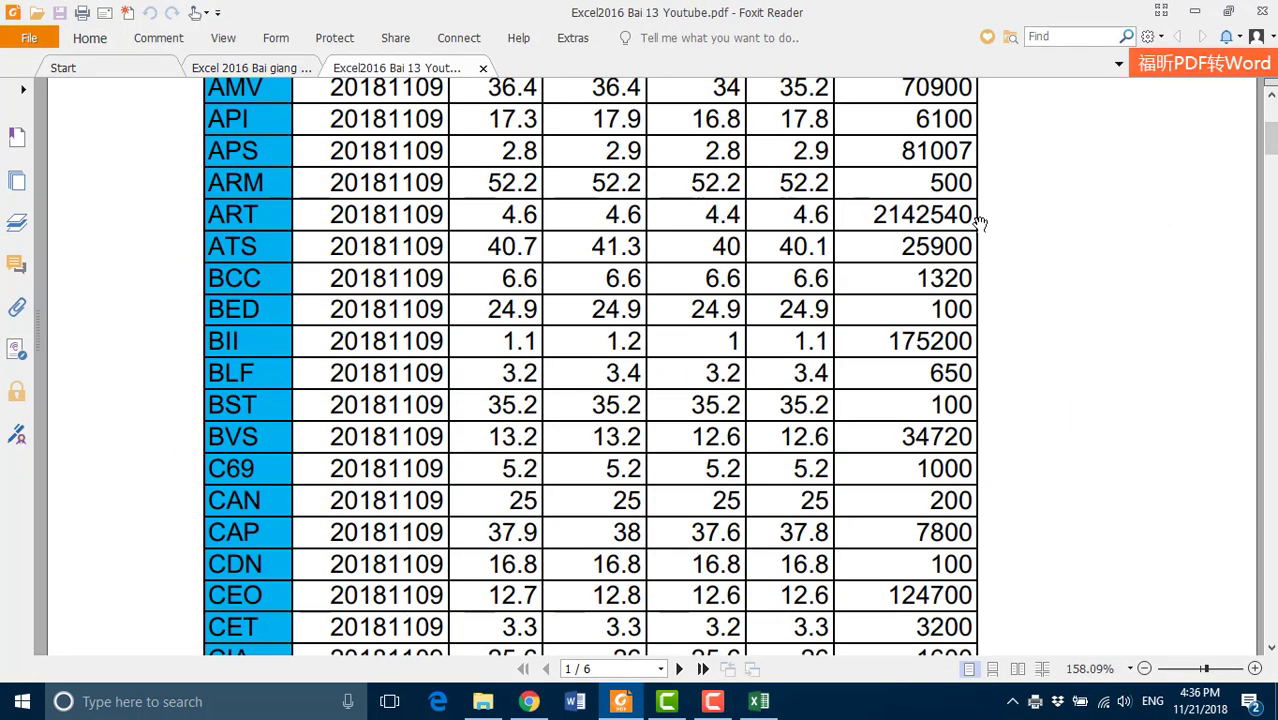
pyautogui.moveTo(1272, 148); pyautogui.dragTo(1272, 122)
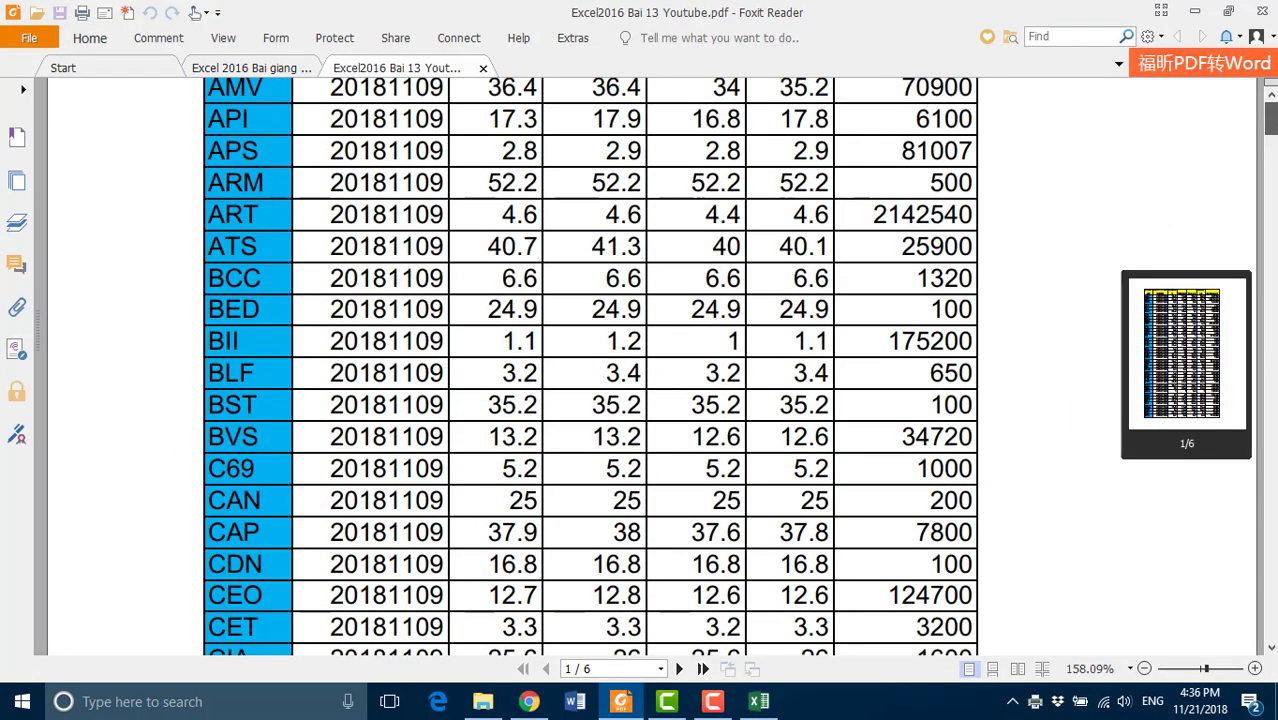
pyautogui.moveTo(1074, 478)
pyautogui.mouseDown()
pyautogui.moveTo(1098, 386)
pyautogui.moveTo(1098, 285)
pyautogui.mouseUp()
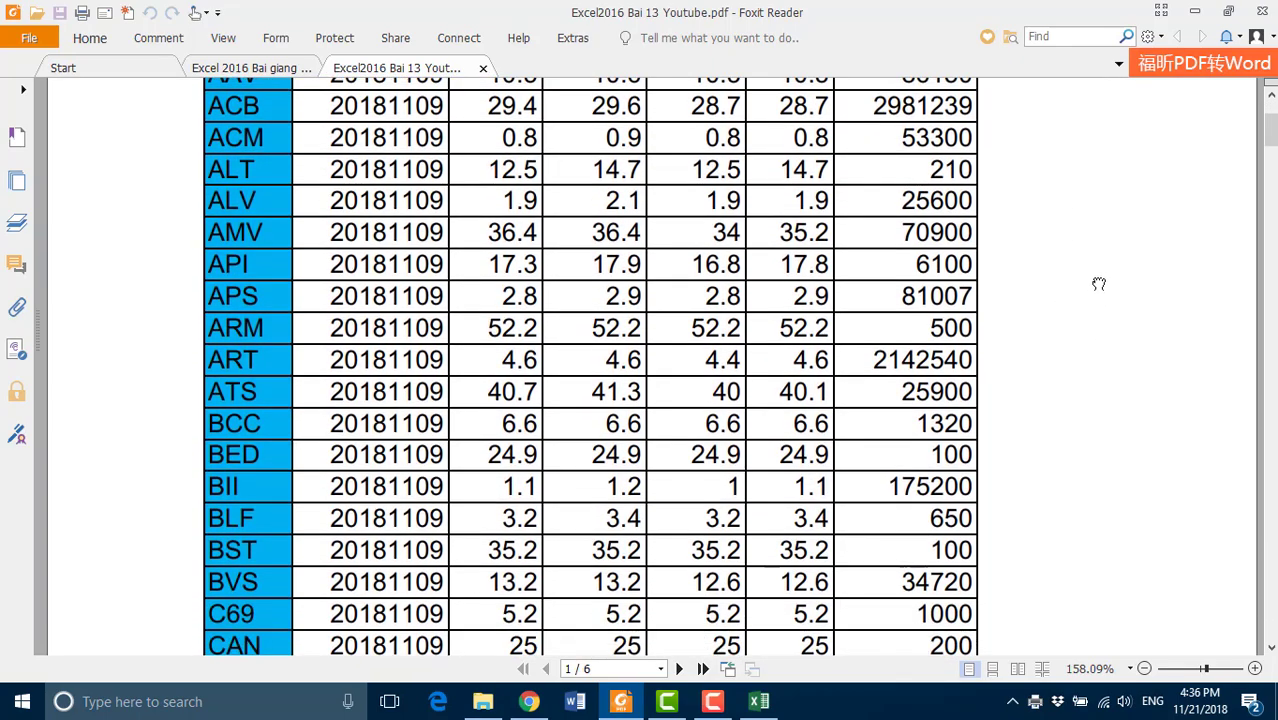
pyautogui.moveTo(1070, 534); pyautogui.dragTo(1095, 158)
pyautogui.moveTo(1070, 517); pyautogui.dragTo(1086, 155)
pyautogui.moveTo(1071, 453); pyautogui.dragTo(1092, 131)
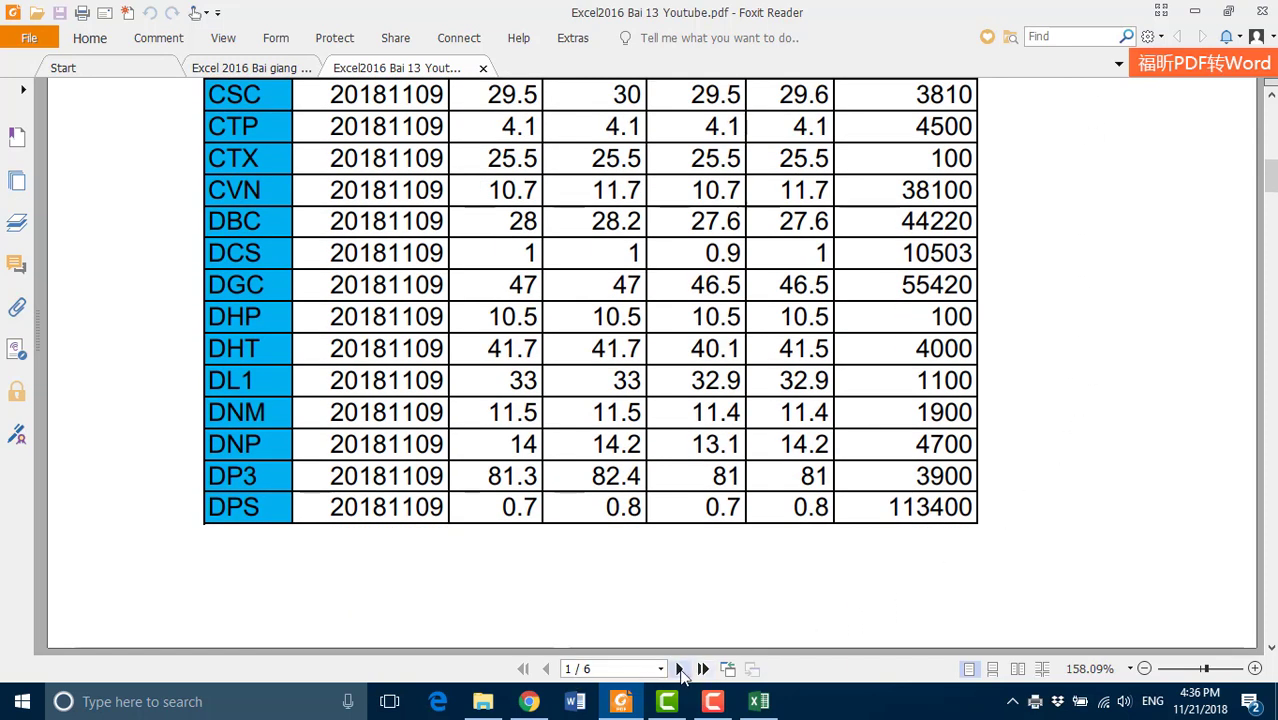
pyautogui.click(679, 669)
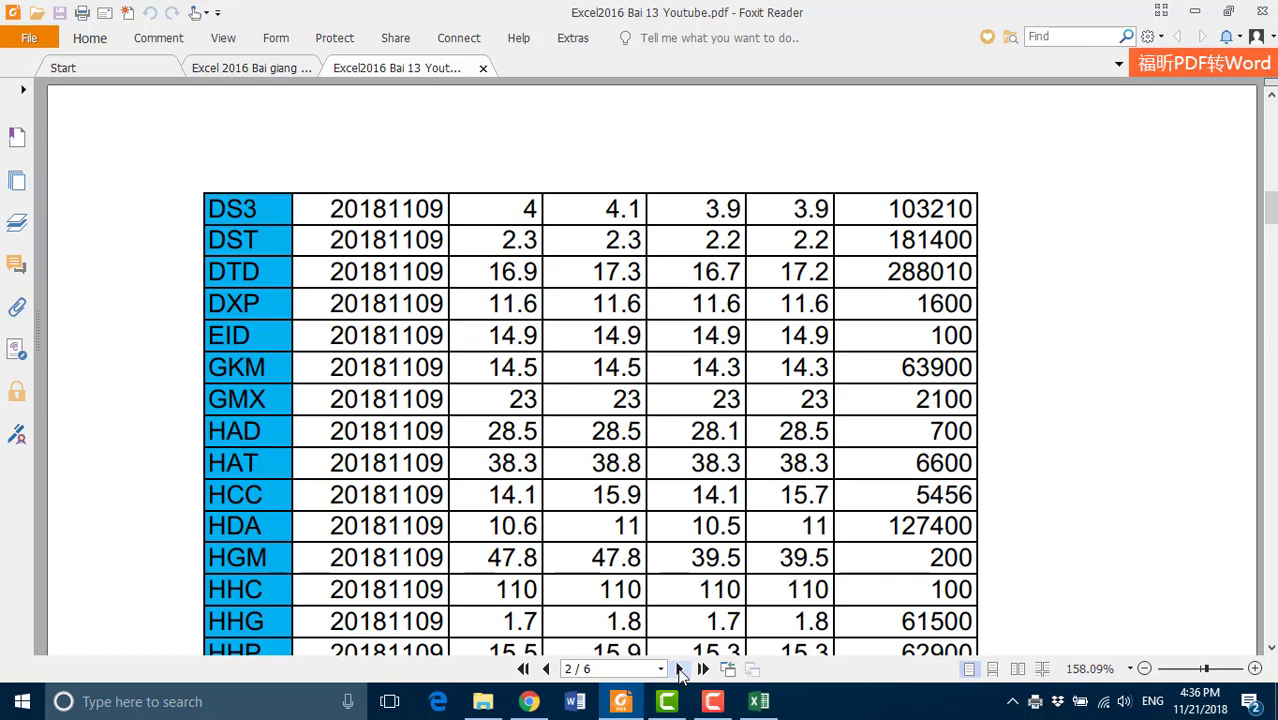
pyautogui.moveTo(1162, 453); pyautogui.dragTo(1156, 177)
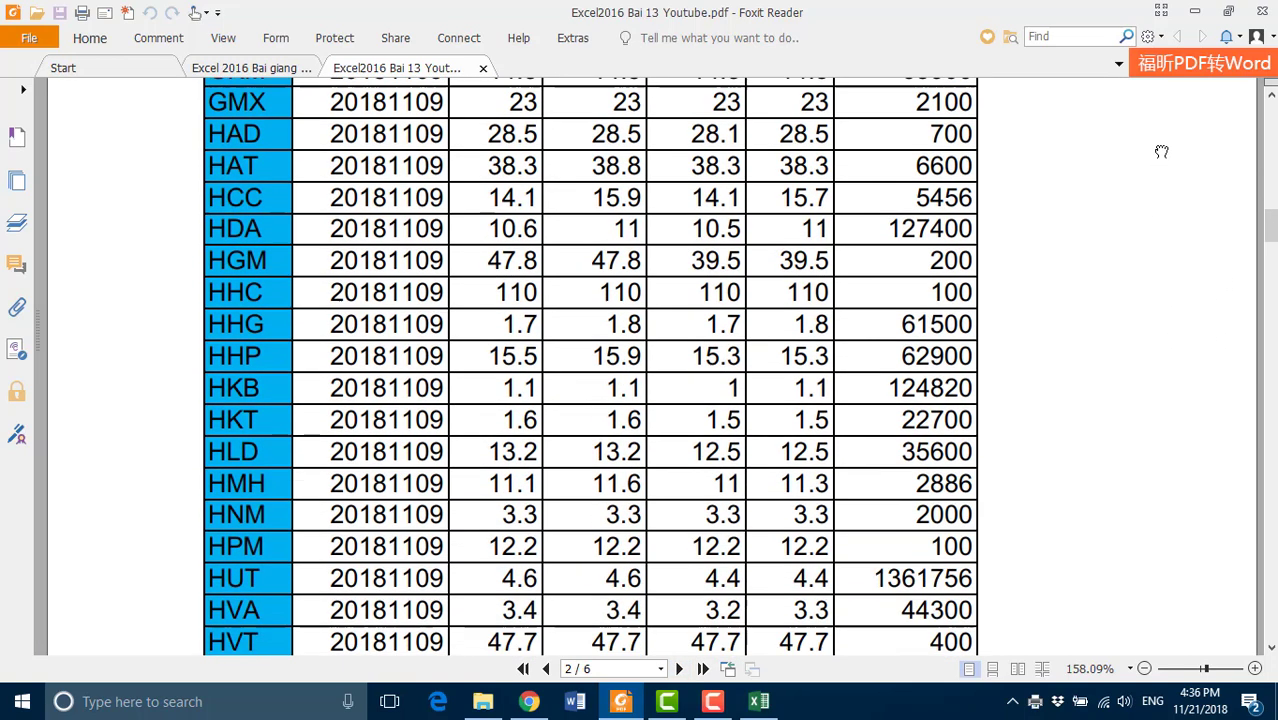
pyautogui.moveTo(1131, 449)
pyautogui.mouseDown()
pyautogui.moveTo(1151, 208)
pyautogui.moveTo(1148, 220)
pyautogui.moveTo(1139, 171)
pyautogui.mouseUp()
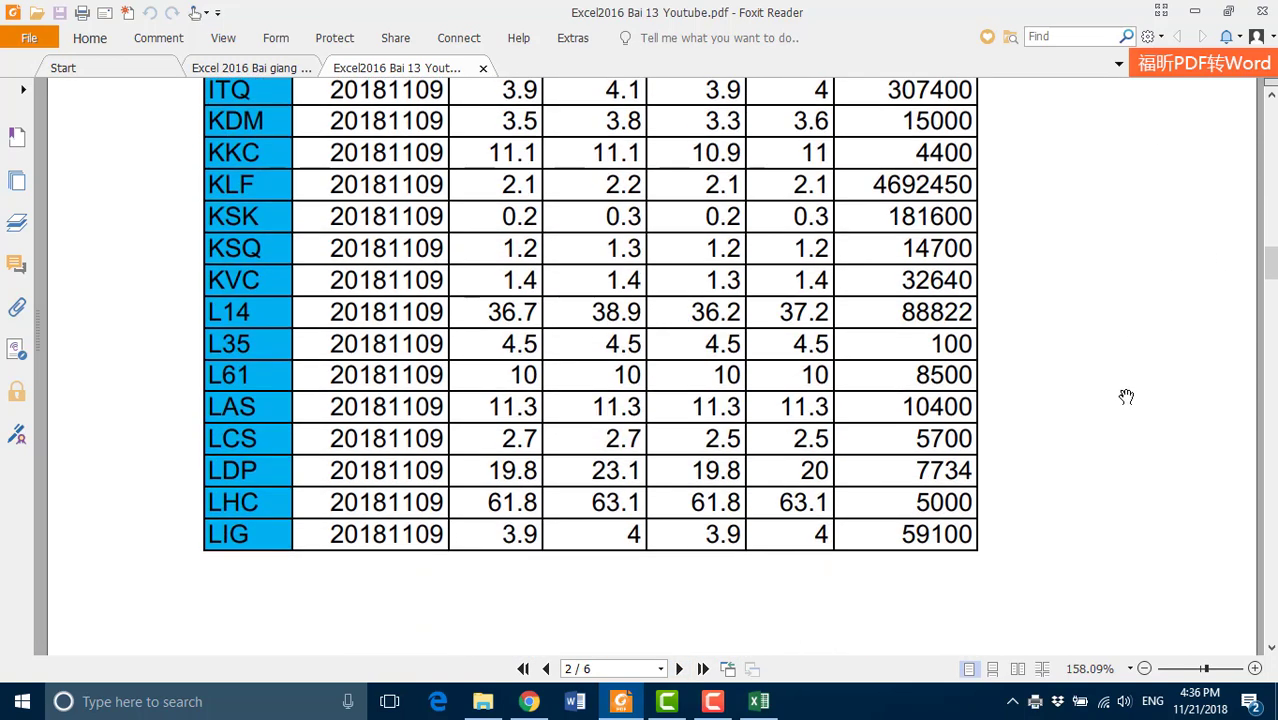
pyautogui.moveTo(1124, 397); pyautogui.dragTo(1154, 256)
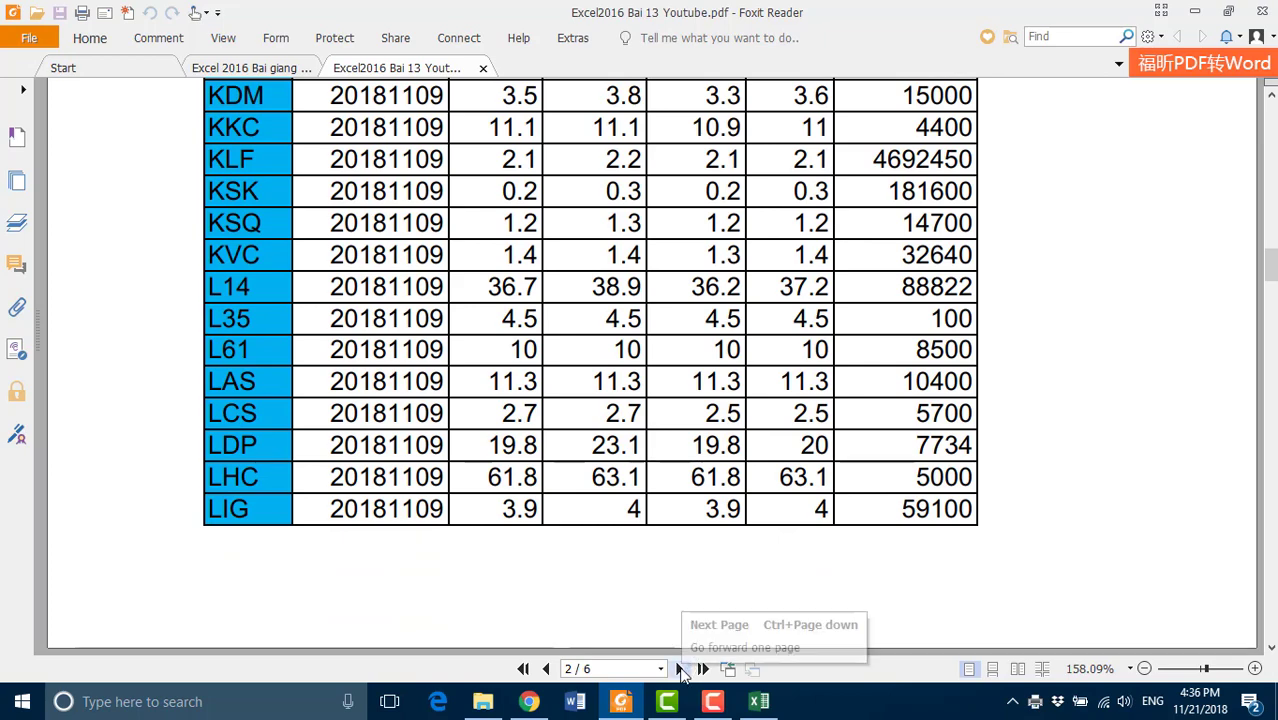
pyautogui.click(686, 668)
pyautogui.scroll(-4, 1048, 556)
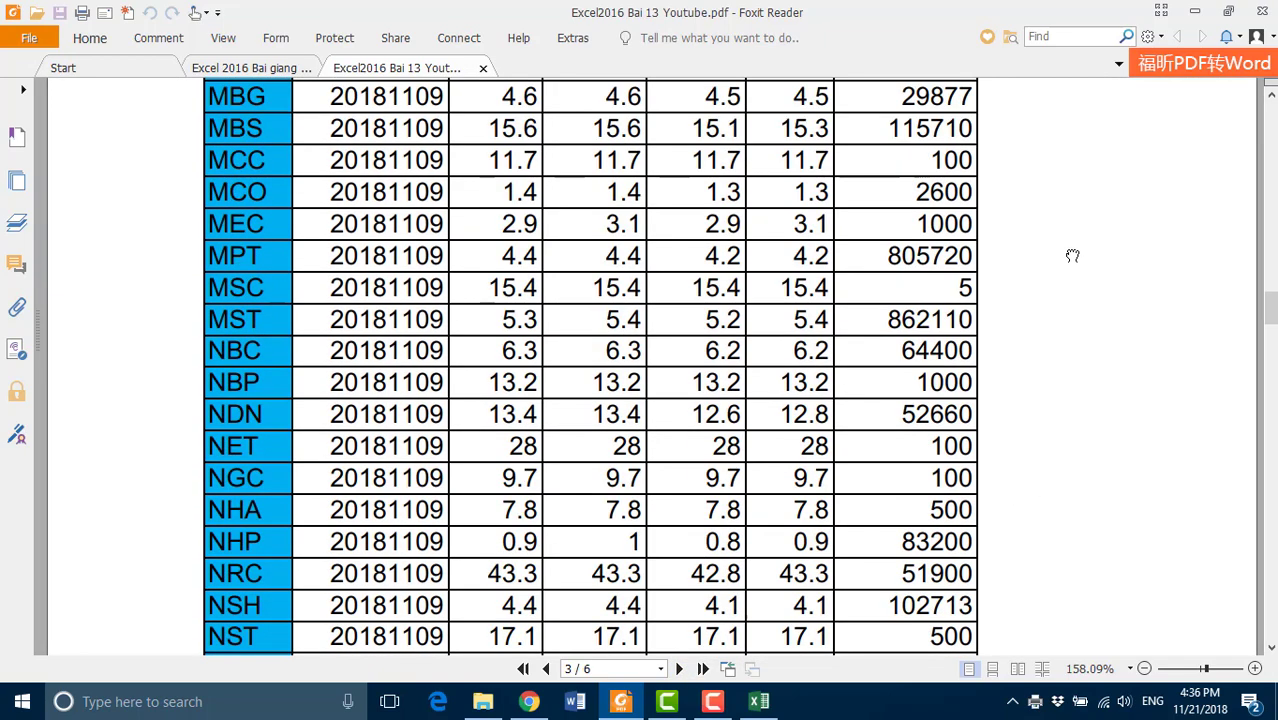
pyautogui.scroll(-6, 1070, 251)
pyautogui.scroll(-8, 1058, 422)
pyautogui.scroll(-5, 1128, 387)
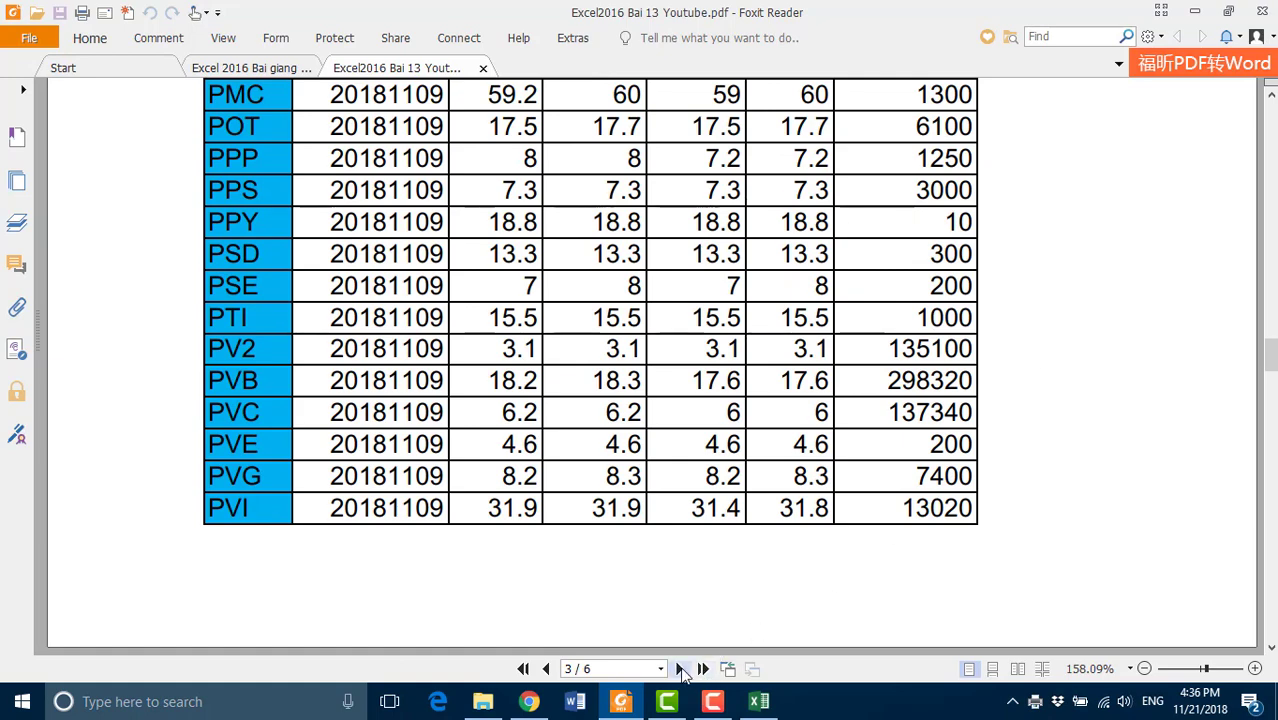
pyautogui.click(680, 668)
pyautogui.scroll(1, 1045, 555)
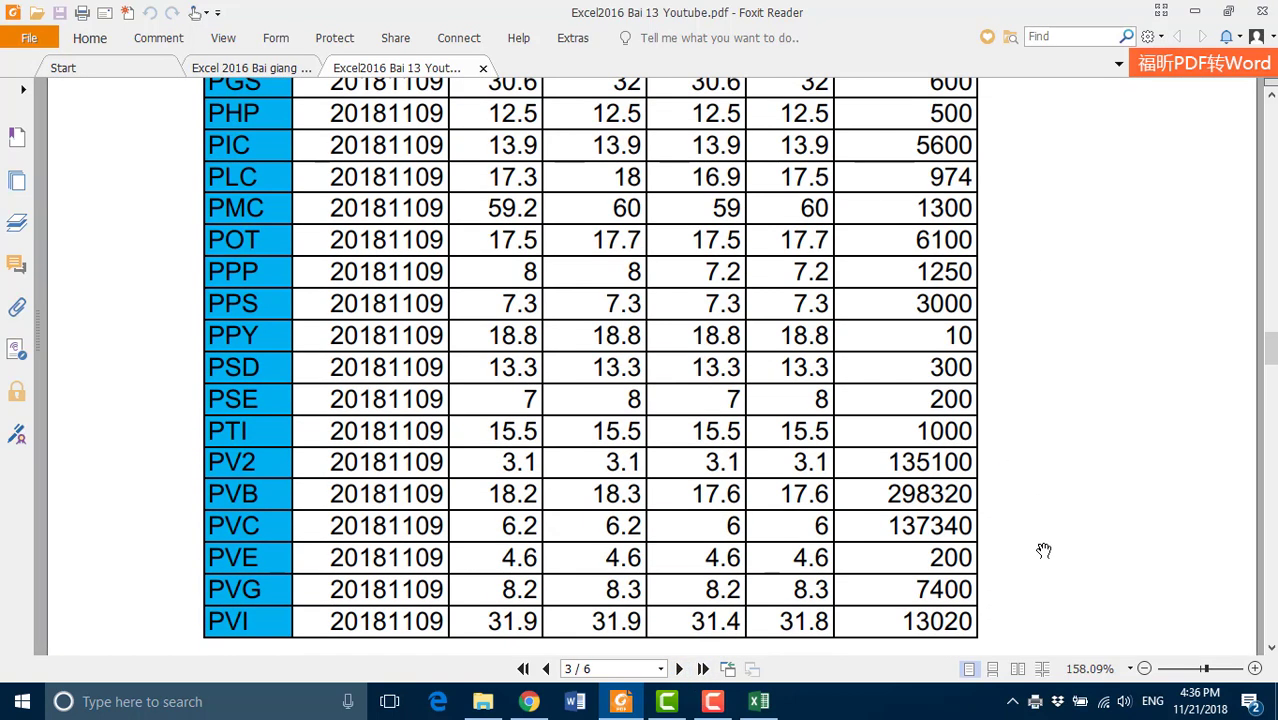
pyautogui.scroll(-2, 1087, 516)
pyautogui.scroll(-5, 1095, 505)
pyautogui.scroll(-4, 1097, 505)
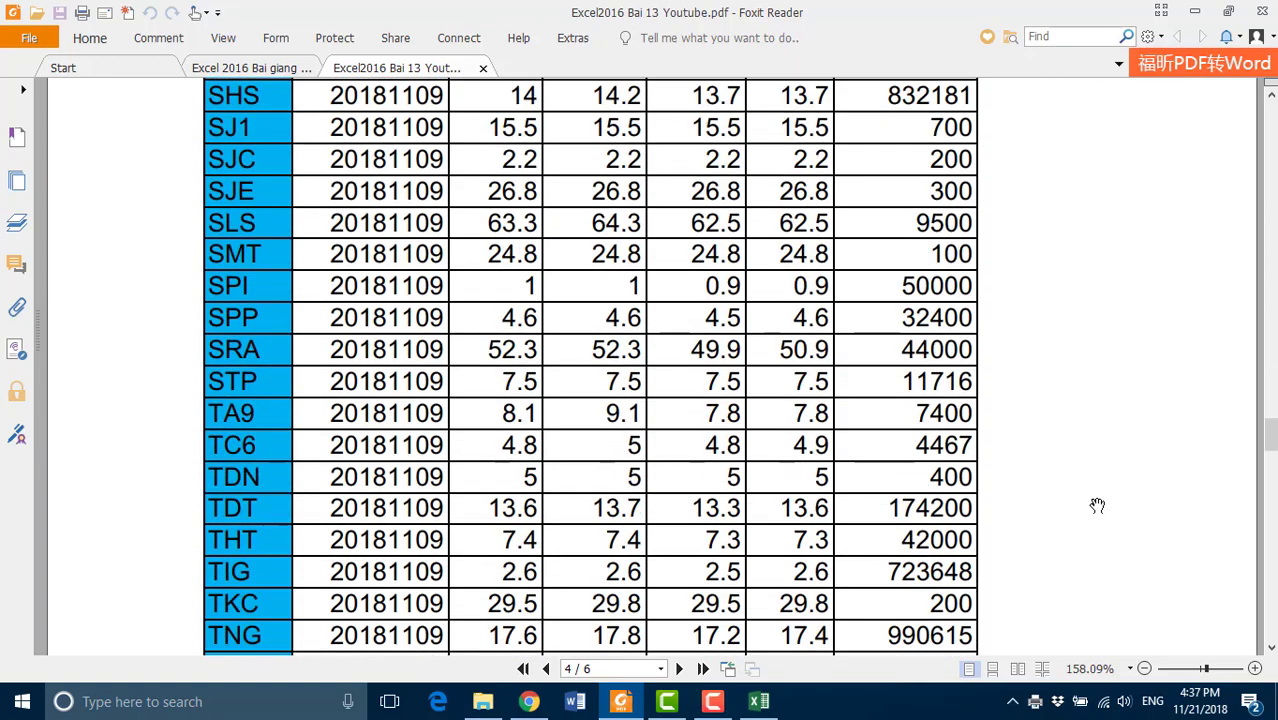
pyautogui.scroll(-5, 1097, 505)
pyautogui.scroll(-2, 1097, 505)
pyautogui.scroll(-3, 1097, 505)
pyautogui.scroll(-3, 1097, 505)
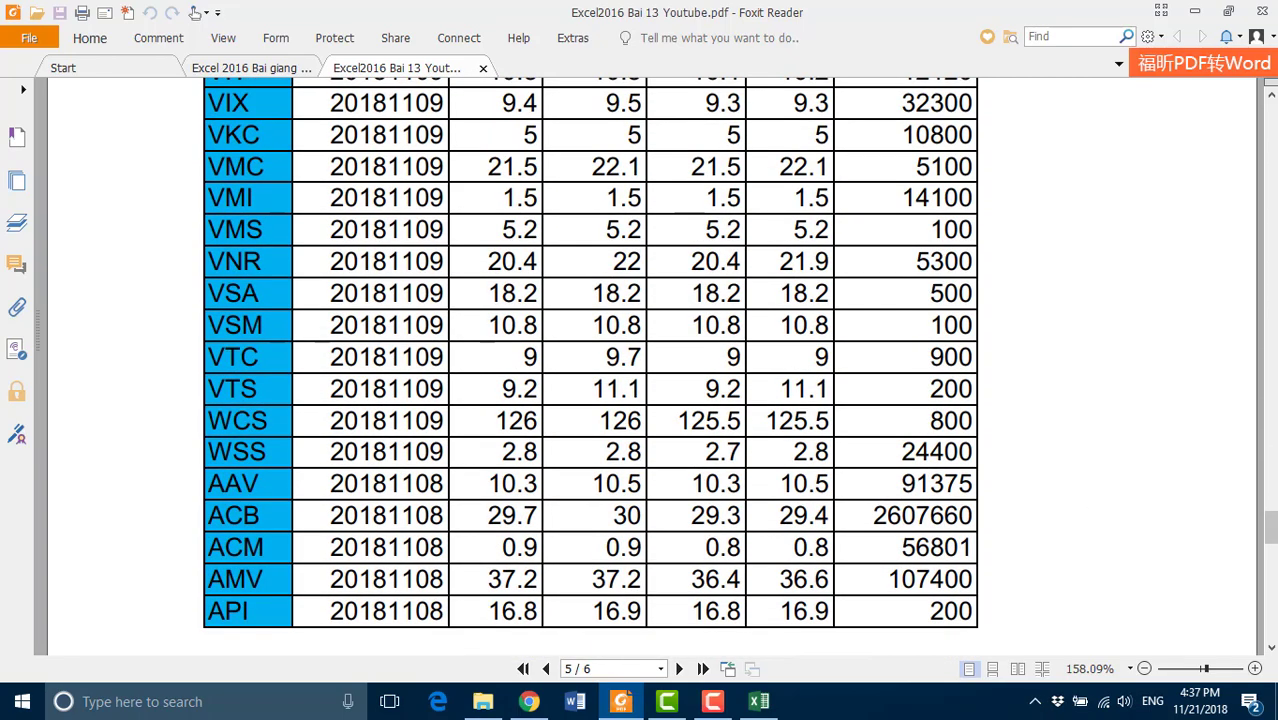
pyautogui.moveTo(1270, 525); pyautogui.dragTo(1270, 612)
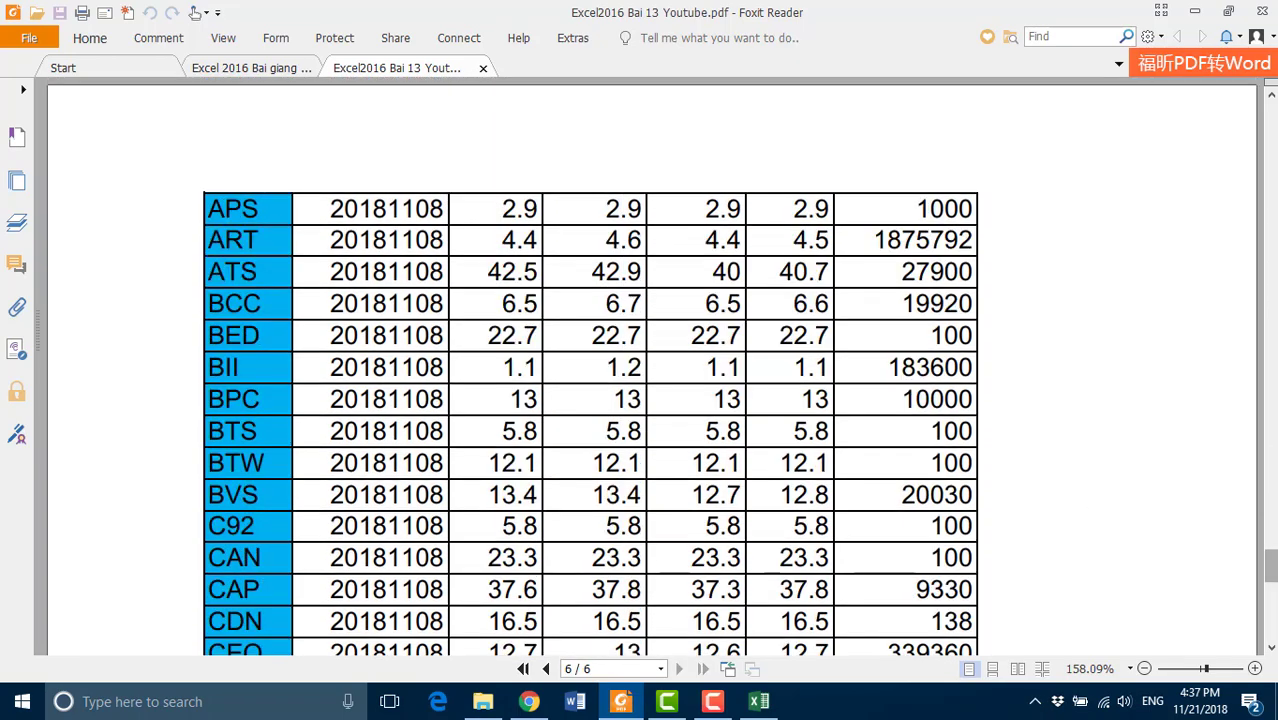
pyautogui.moveTo(1270, 565); pyautogui.dragTo(1272, 635)
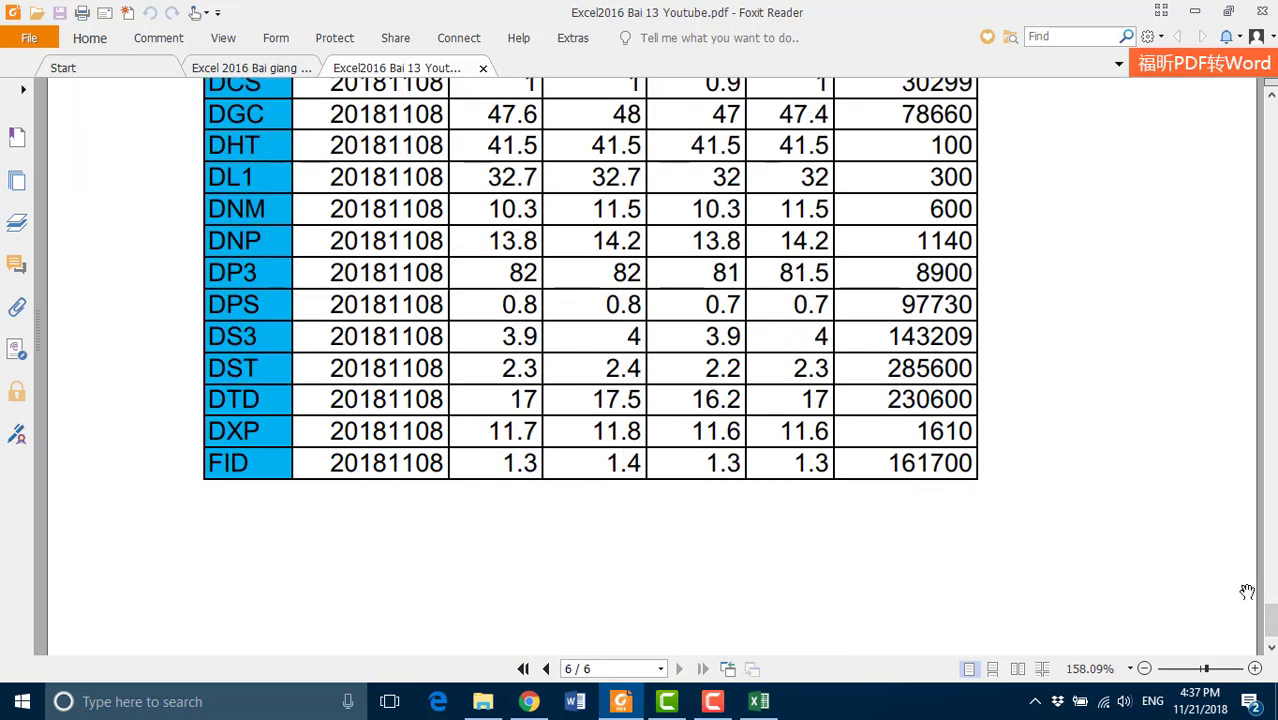
pyautogui.moveTo(1270, 620)
pyautogui.mouseDown()
pyautogui.moveTo(1270, 115)
pyautogui.moveTo(1270, 175)
pyautogui.mouseUp()
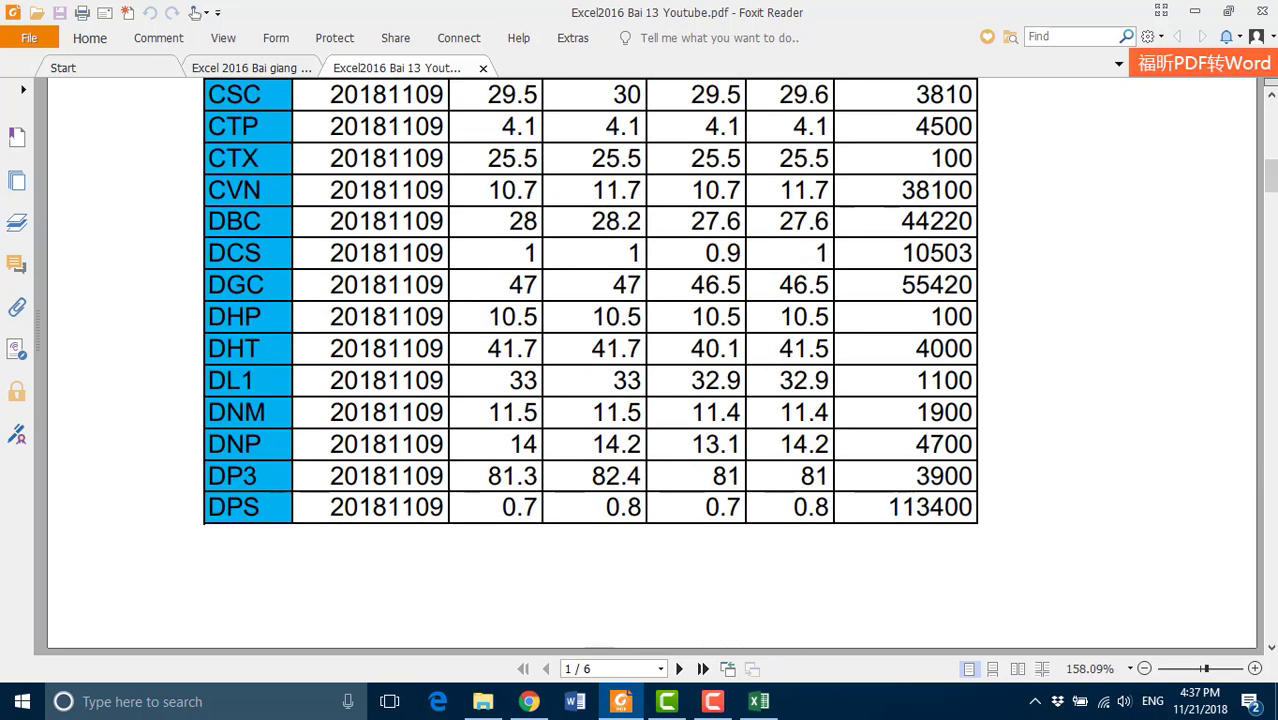
pyautogui.click(1272, 178)
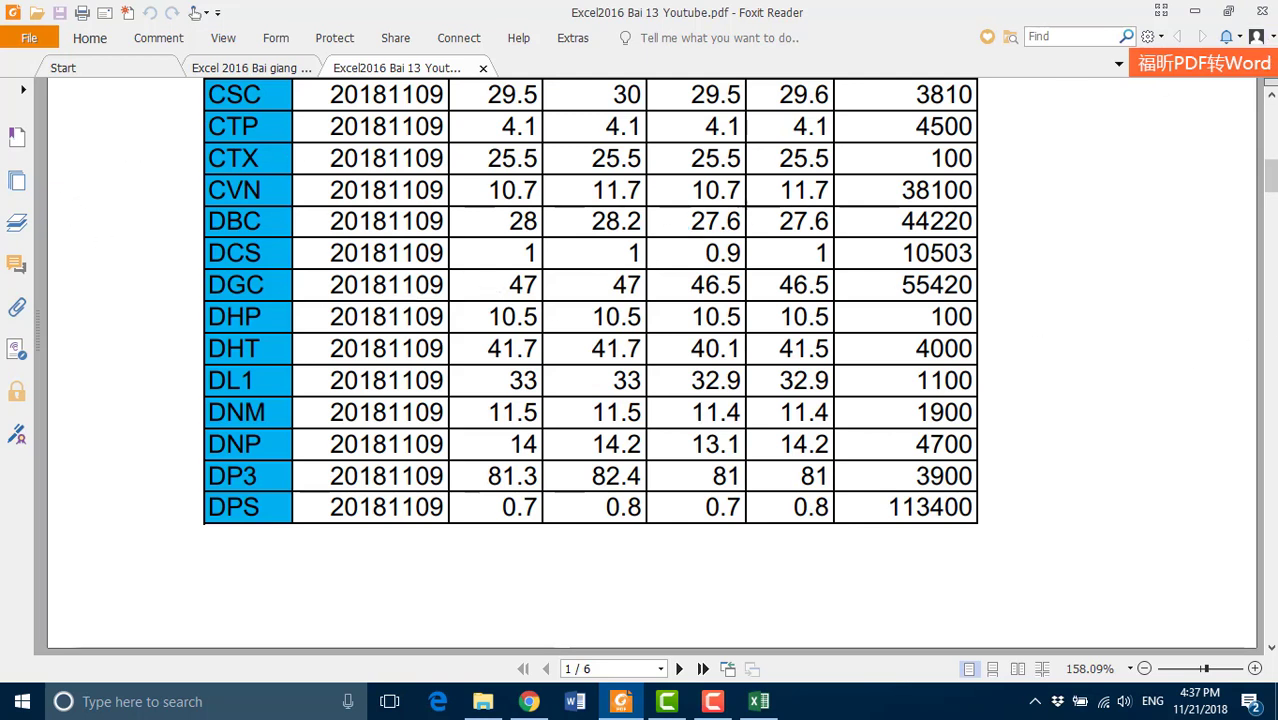
pyautogui.moveTo(1272, 178); pyautogui.dragTo(1272, 125)
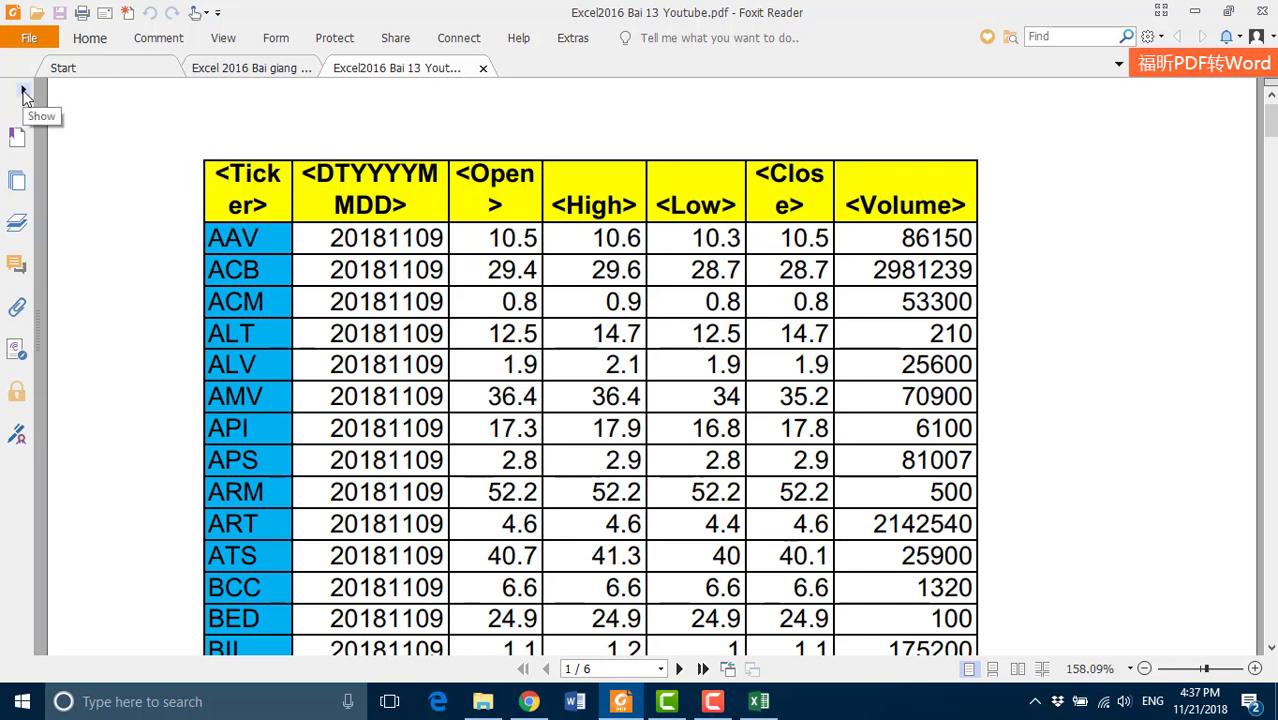
# Step: Switch to the Excel 2016 Bai giang lesson document tab in Foxit Reader
pyautogui.click(264, 72)
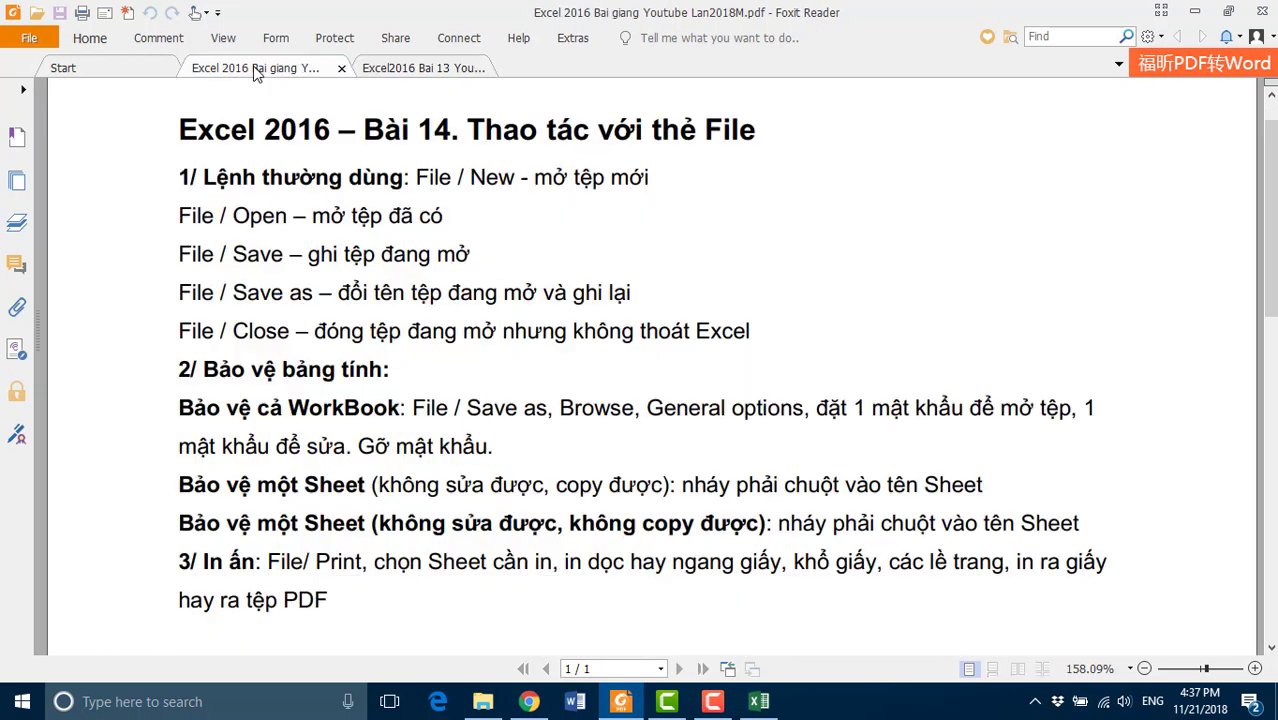